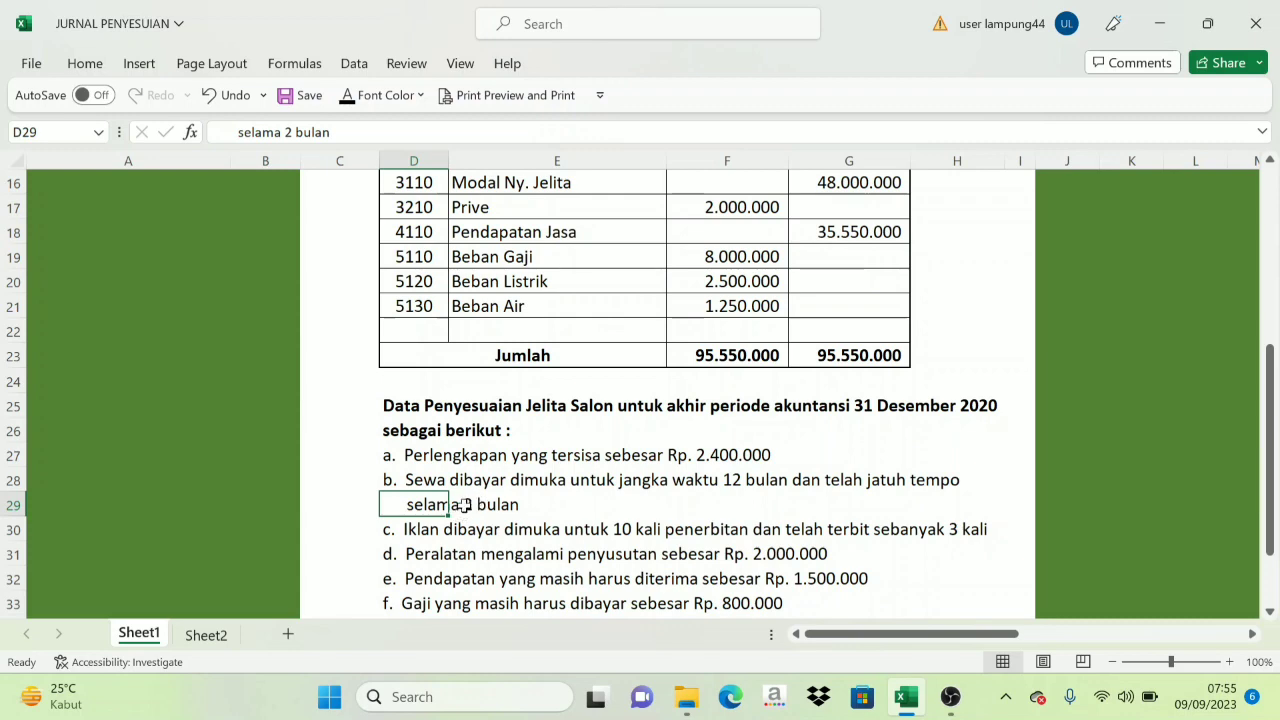
Step: Review the Sewa Dibayar Dimuka debit balance and adjustment note b on the rent period and the months already due
scroll(480, 515, up, 4)
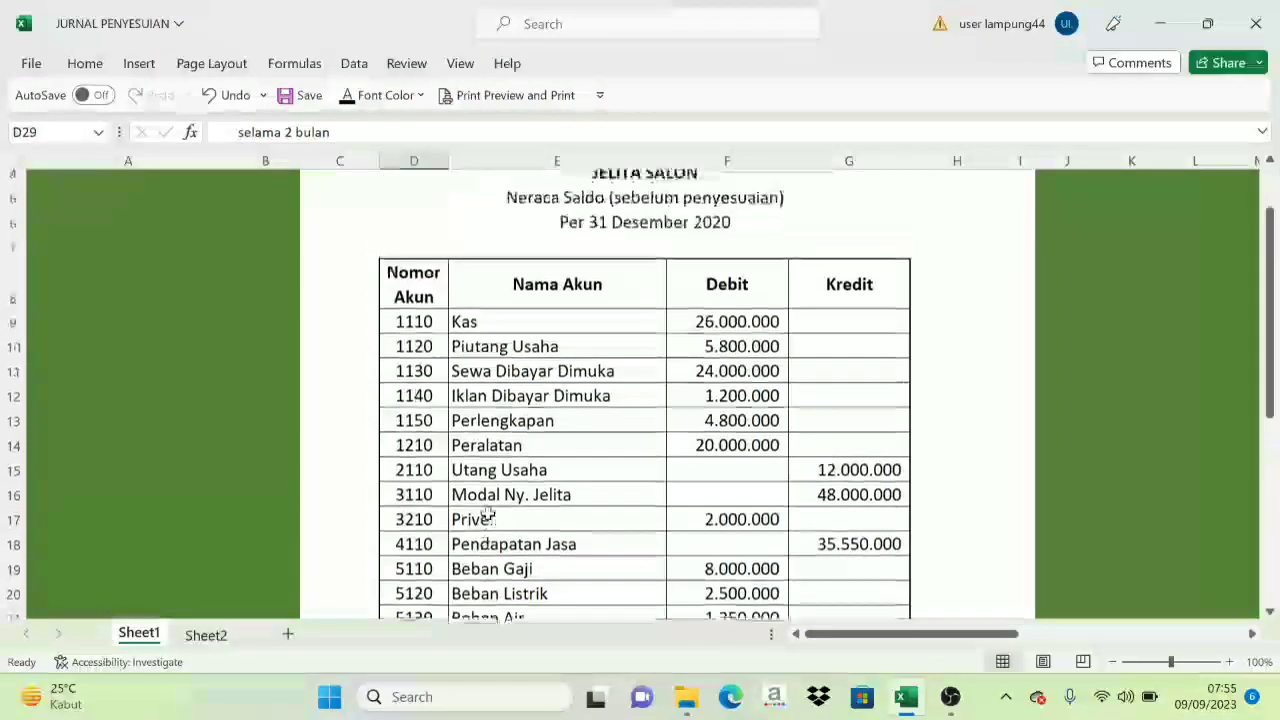
click(726, 377)
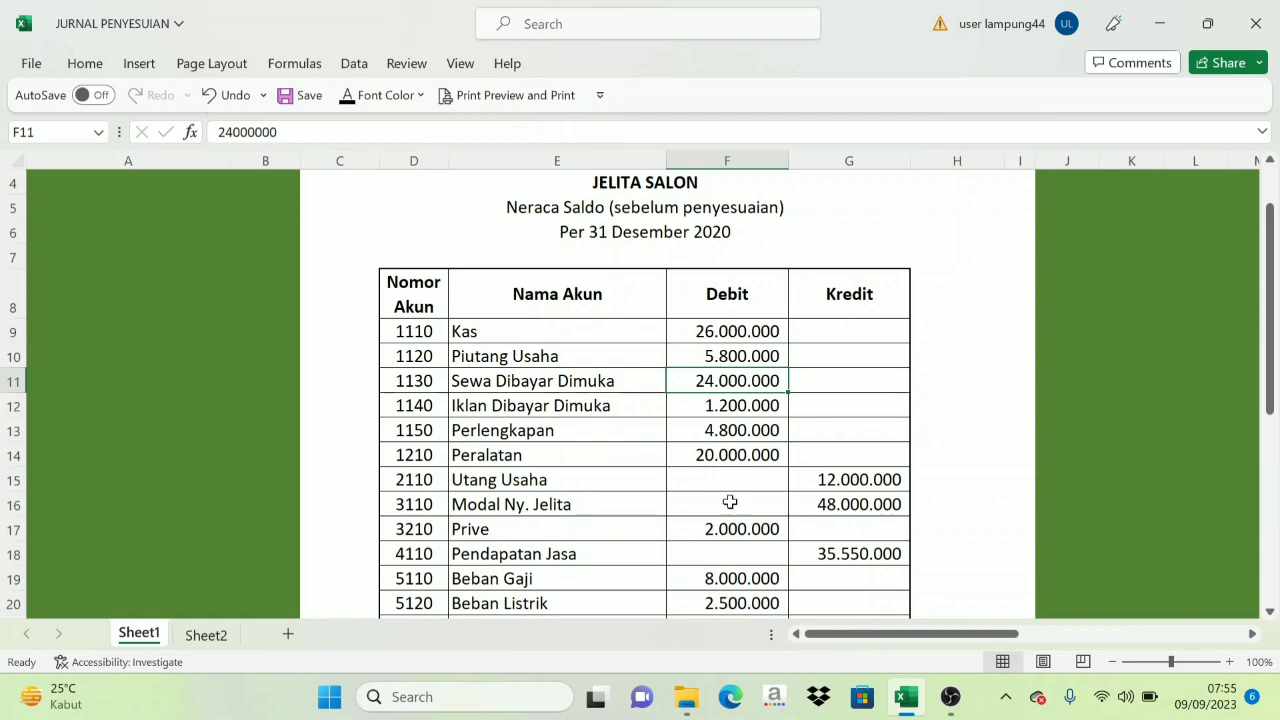
scroll(720, 470, down, 1)
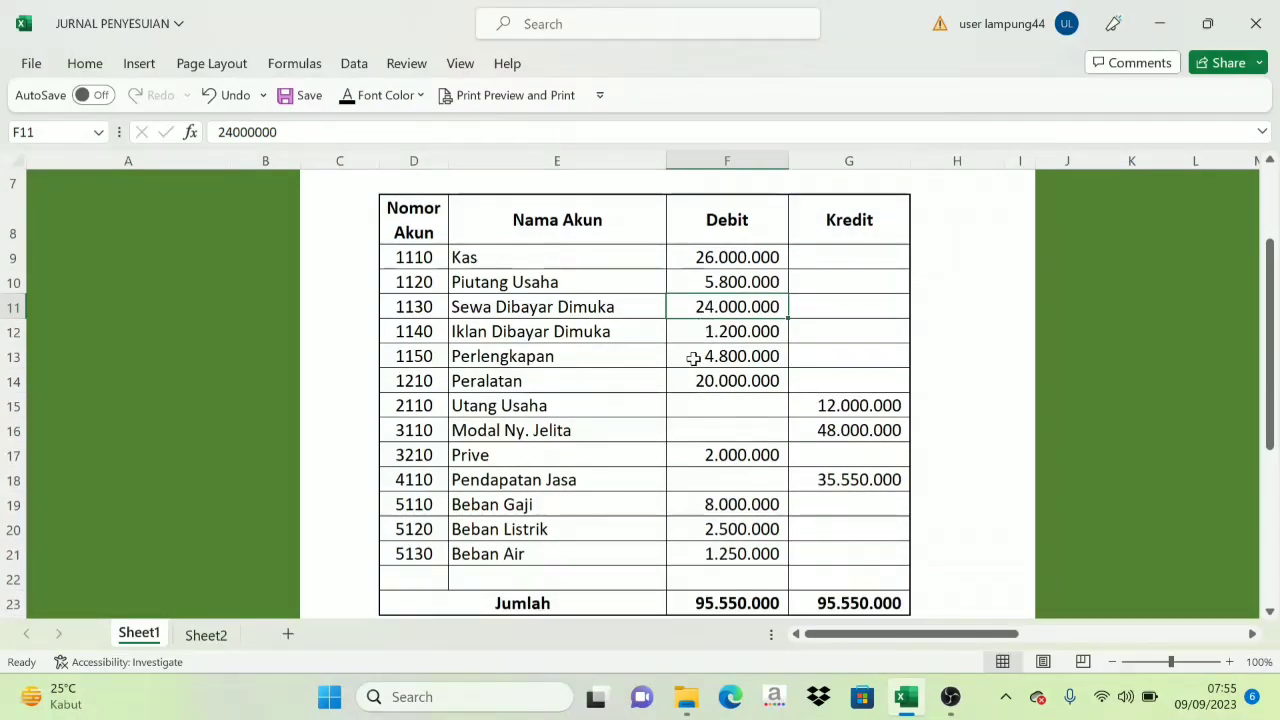
scroll(691, 365, down, 4)
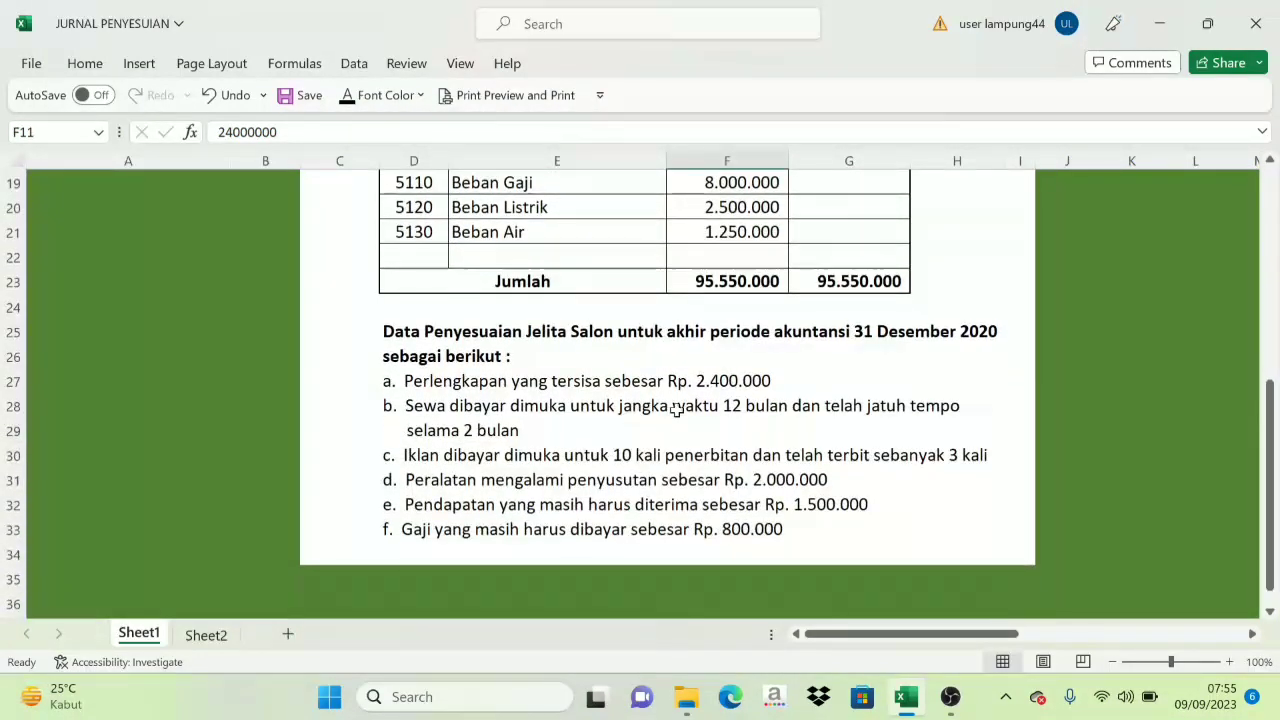
click(734, 408)
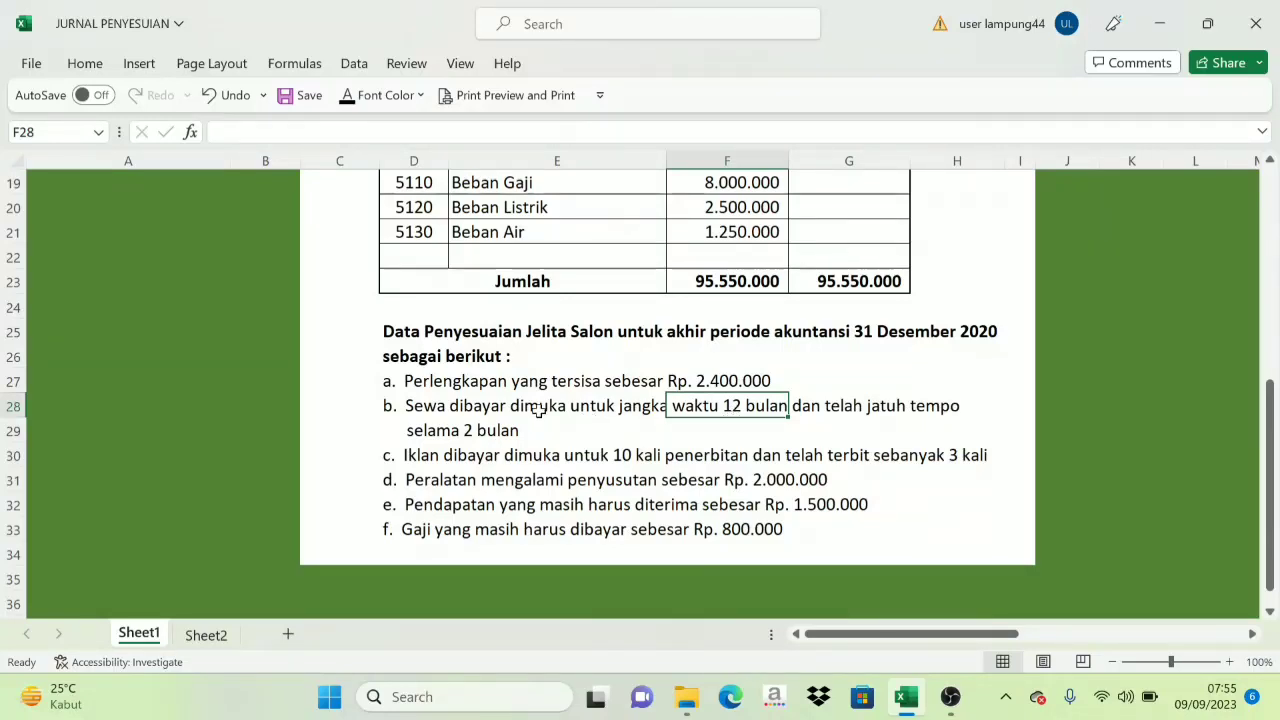
click(430, 406)
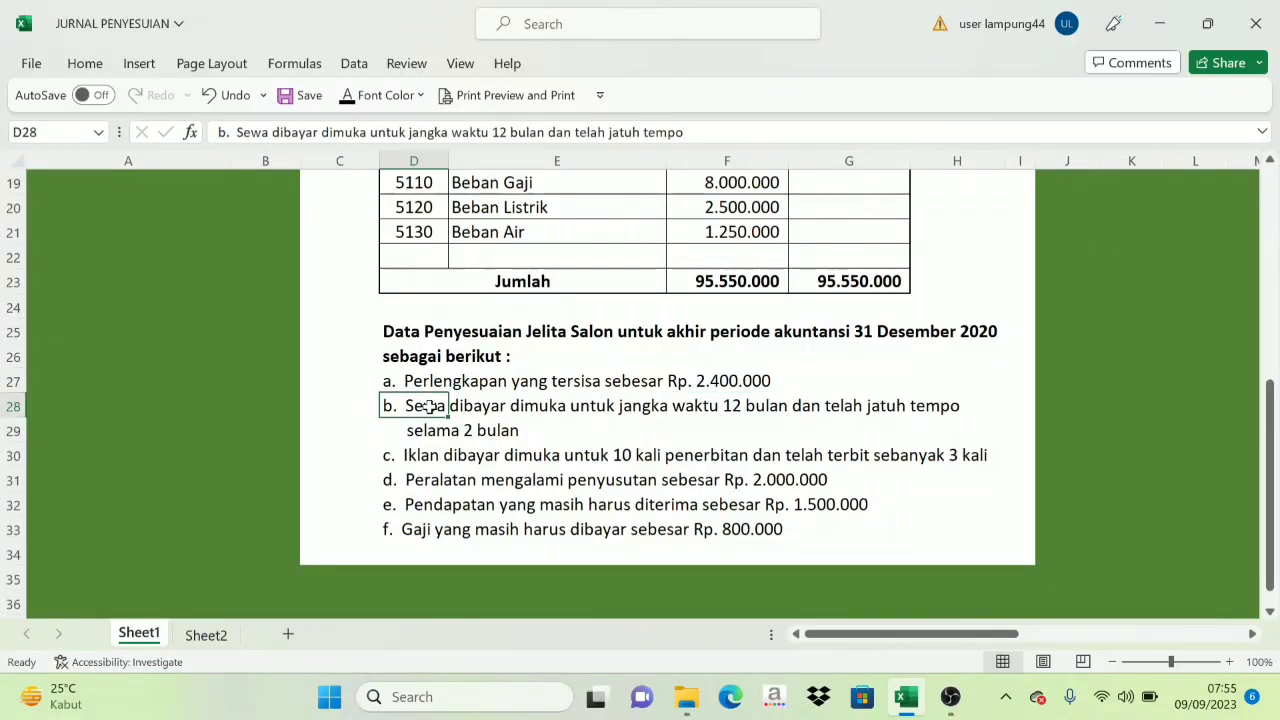
click(870, 406)
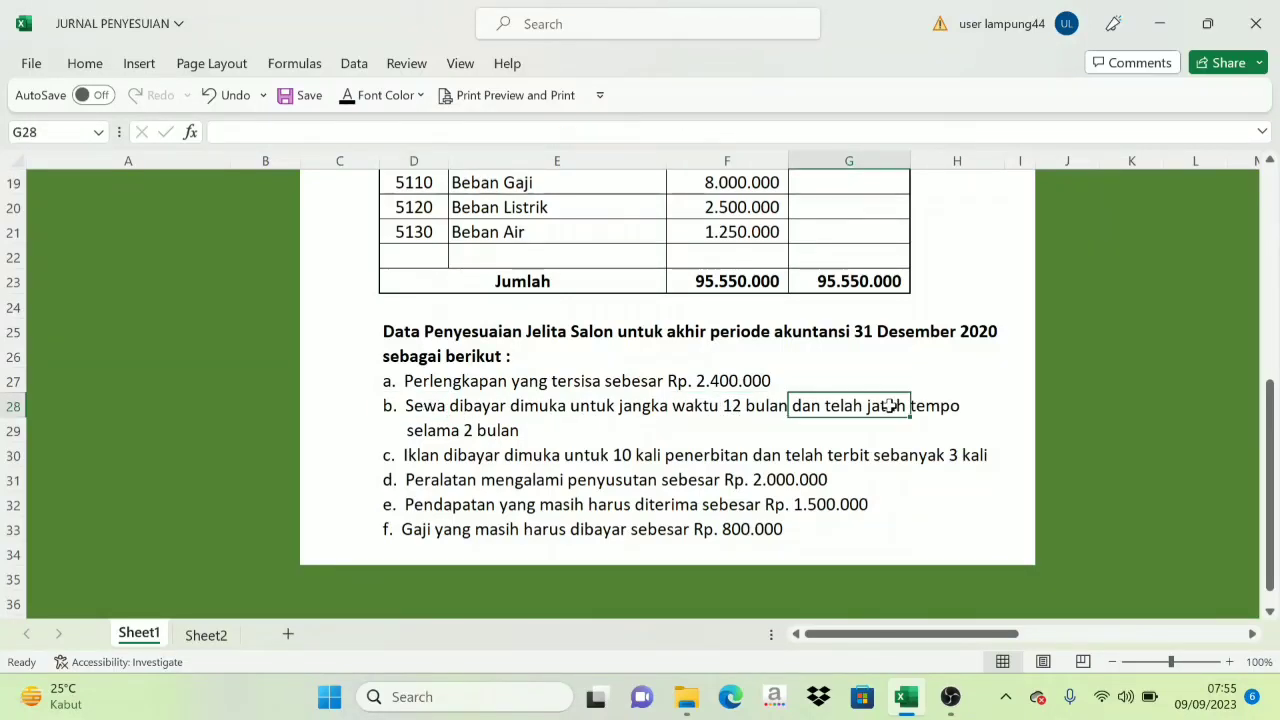
click(490, 432)
click(432, 432)
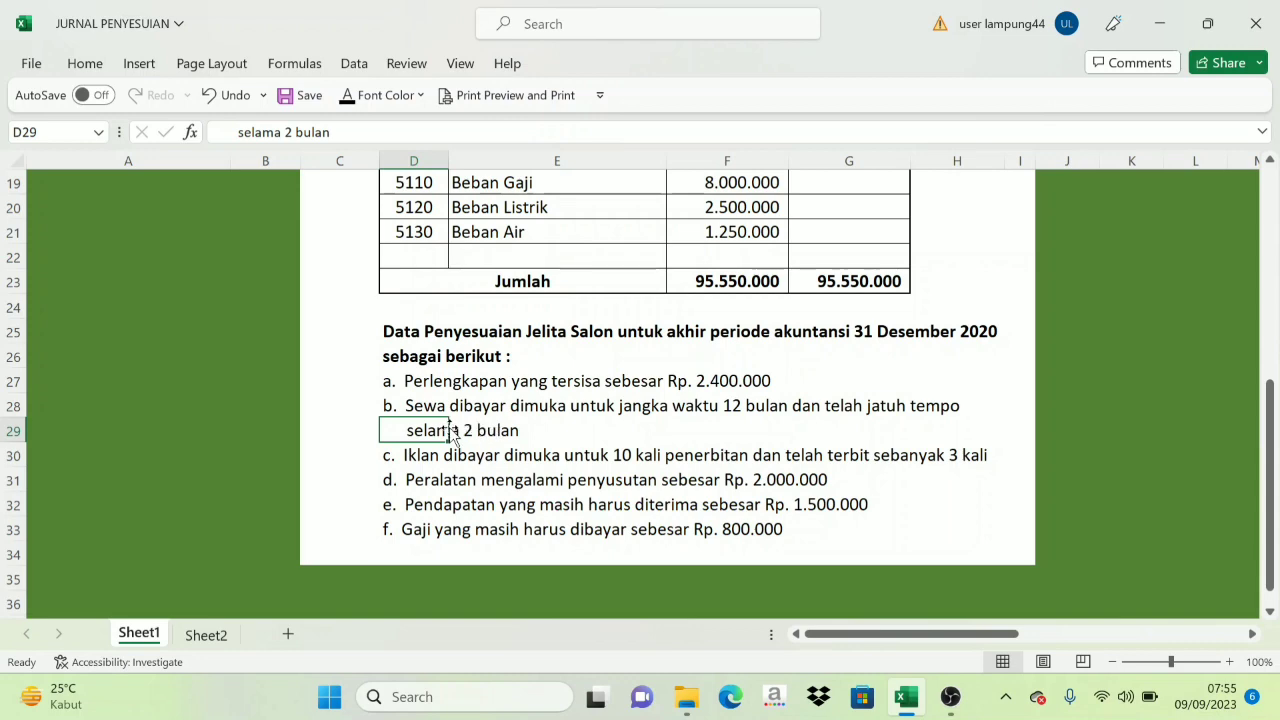
scroll(654, 383, up, 4)
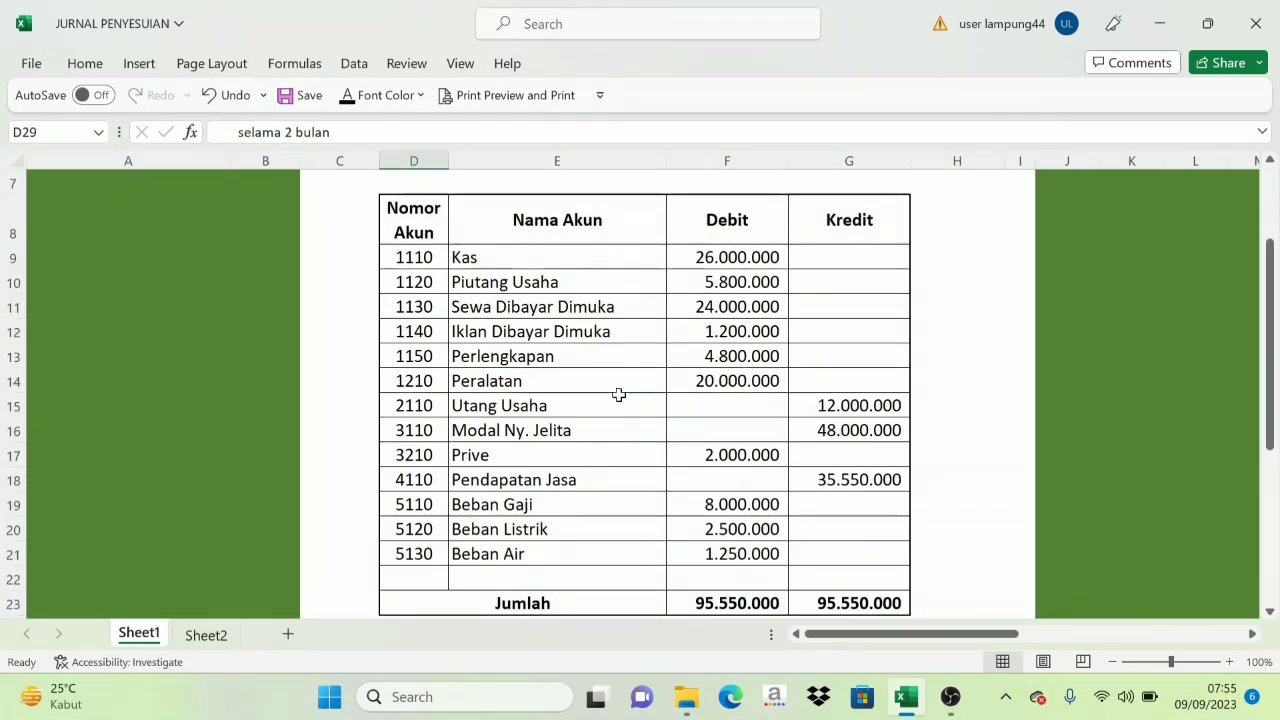
Step: Calculate the expired rent in cell H11, beside the Sewa Dibayar Dimuka row, with the formula =F11*2/12
click(949, 313)
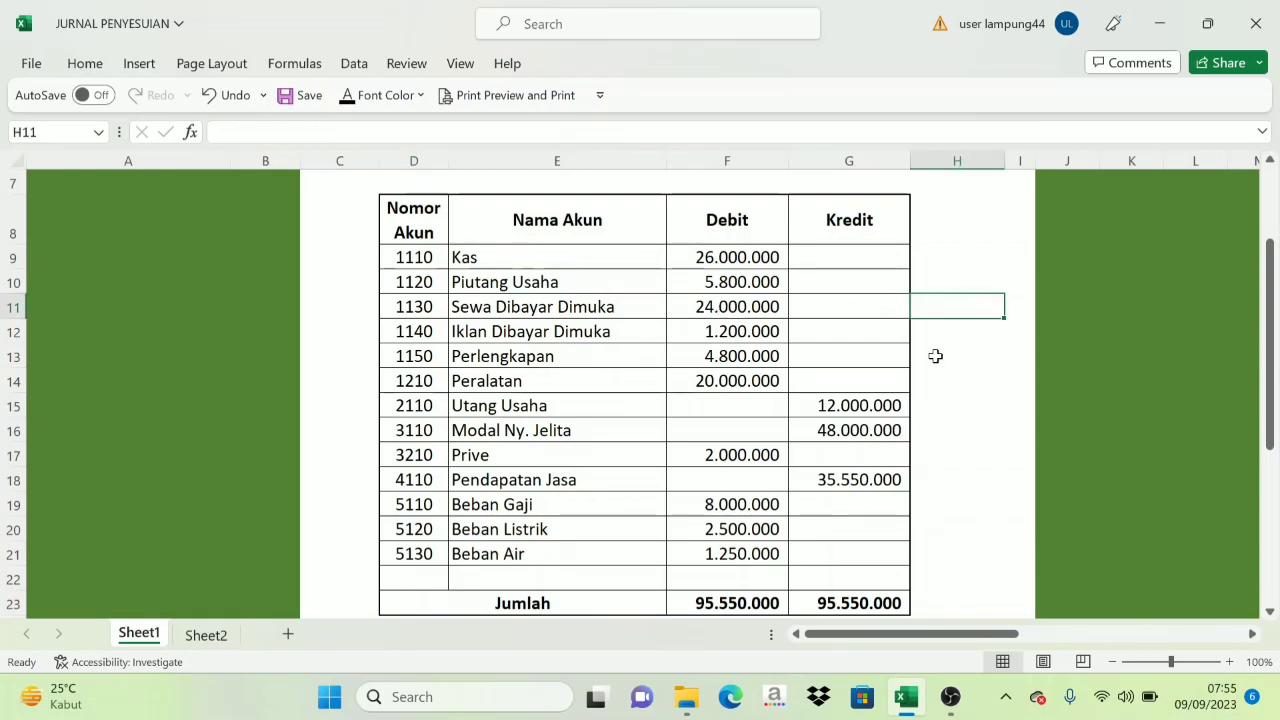
text(=)
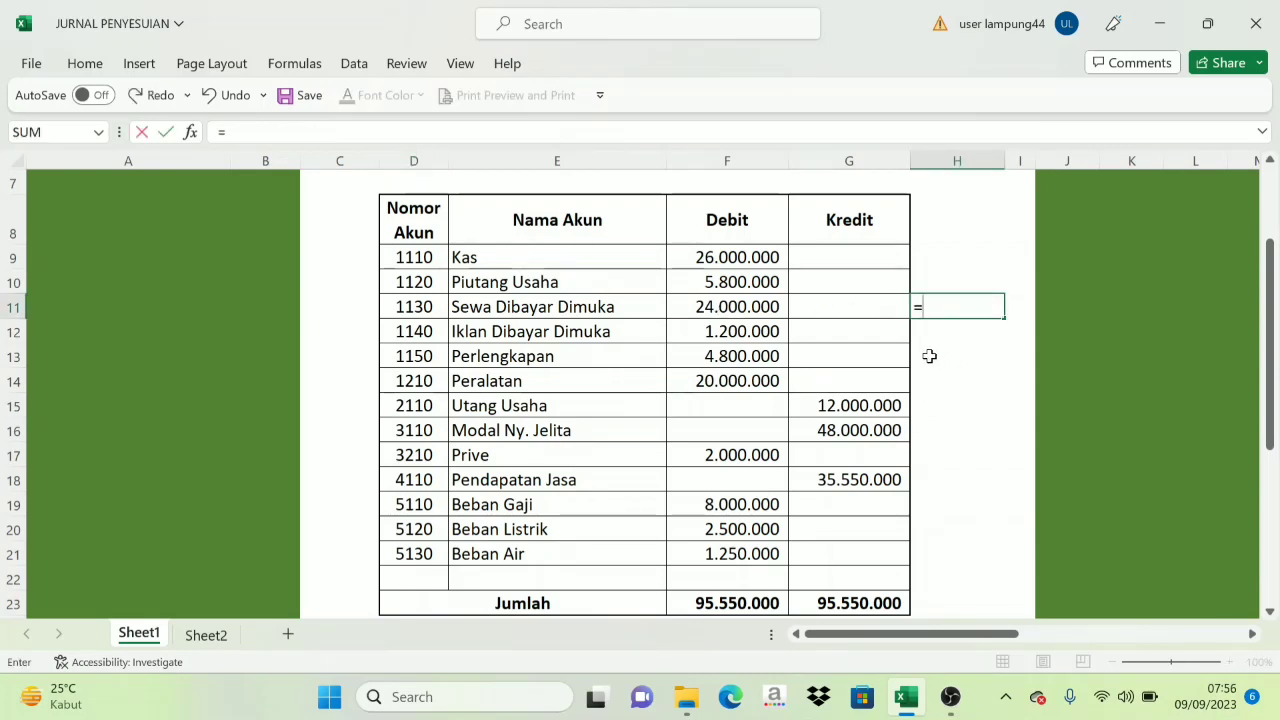
click(737, 304)
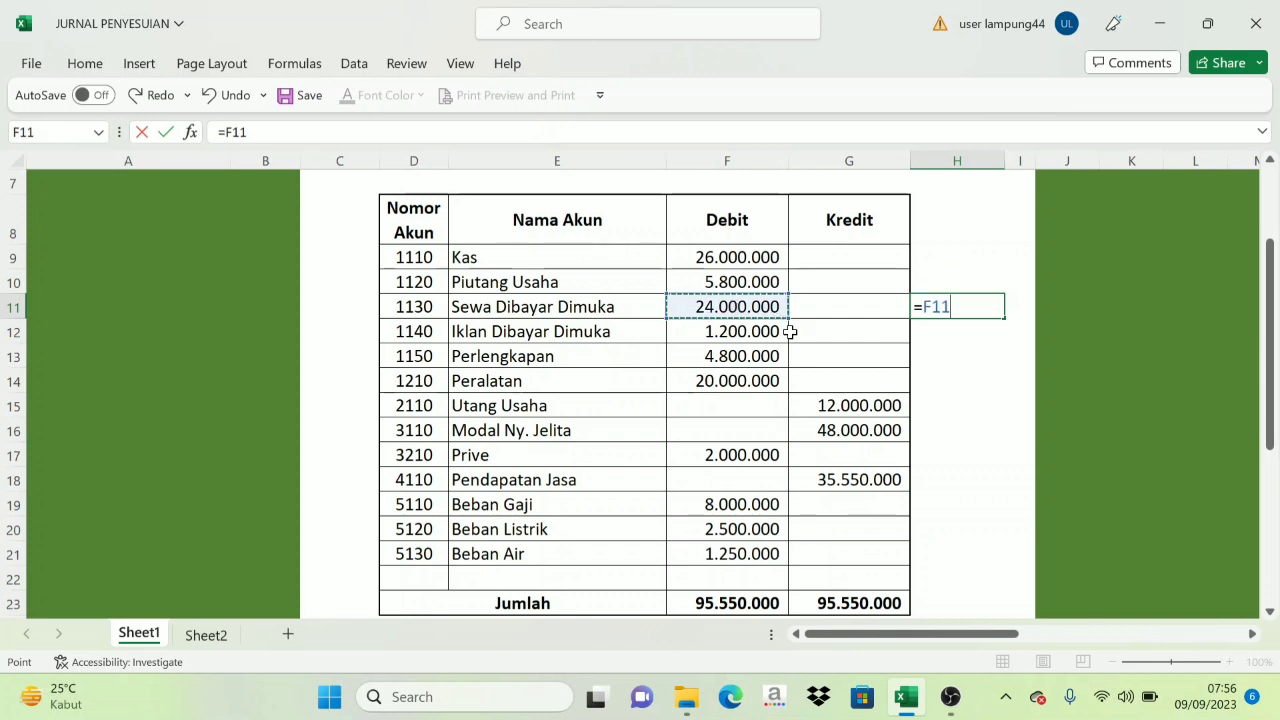
text(2)
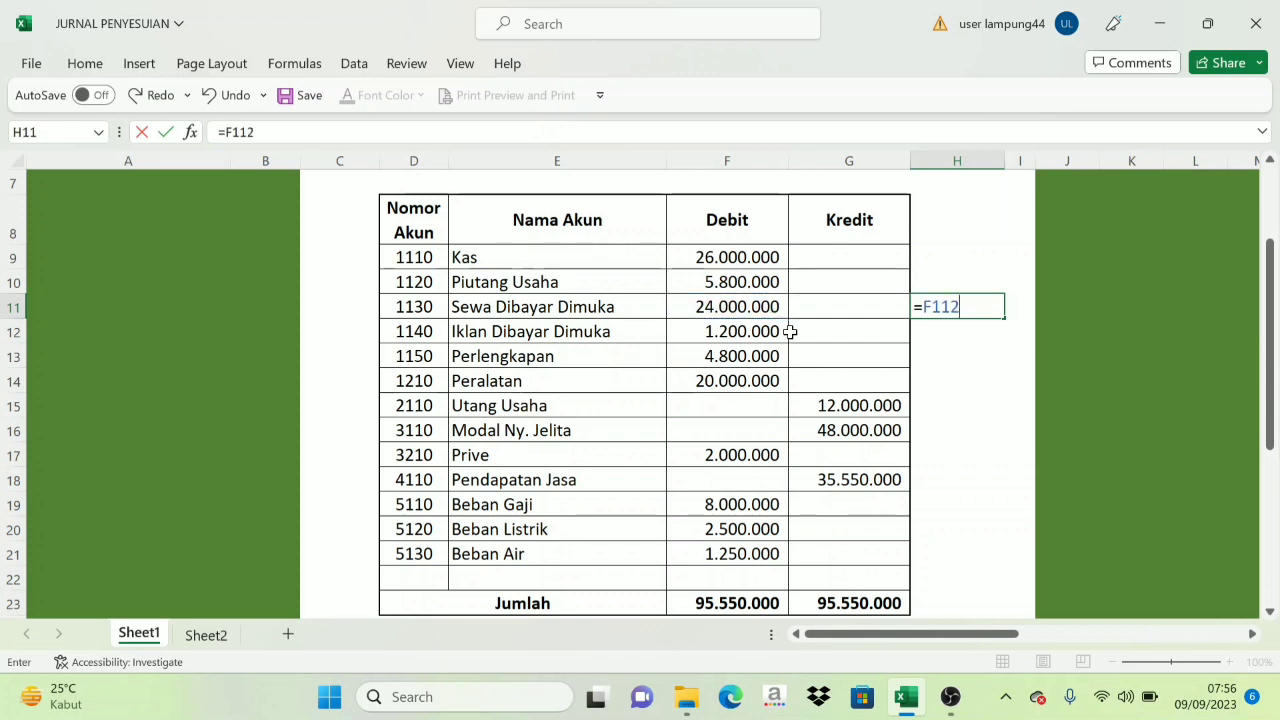
key(BackSpace)
key(BackSpace)
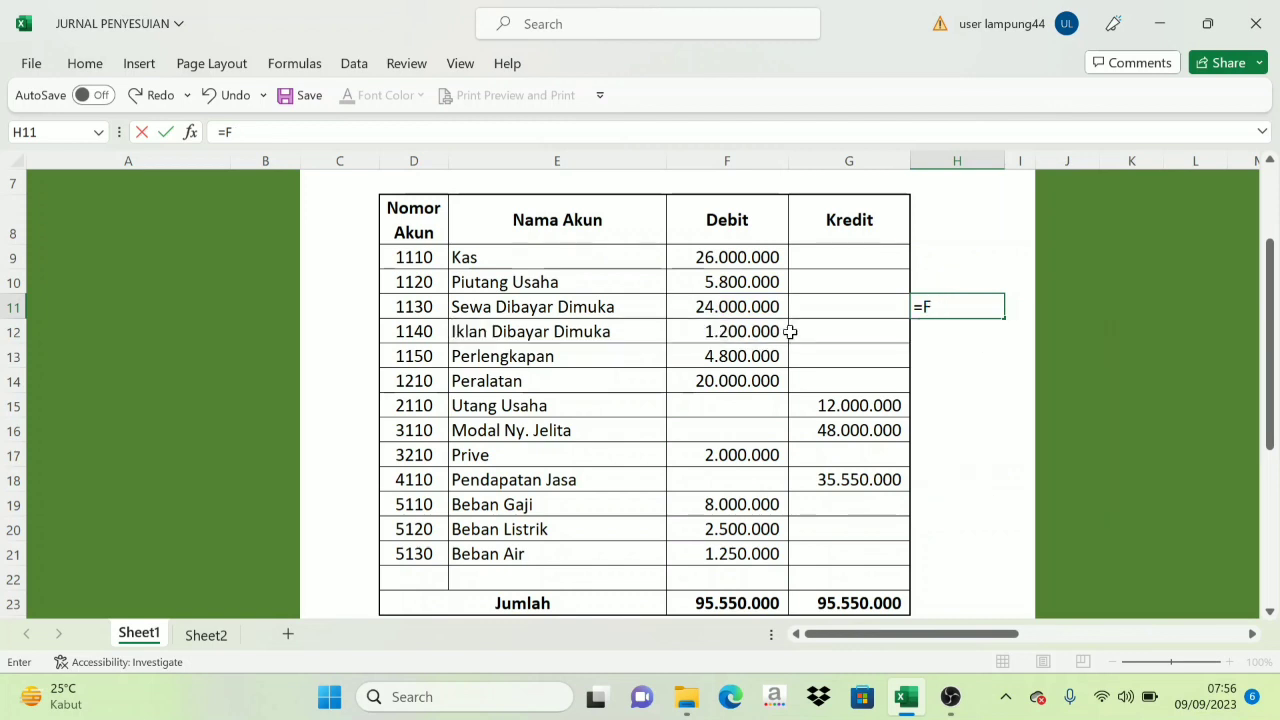
click(733, 310)
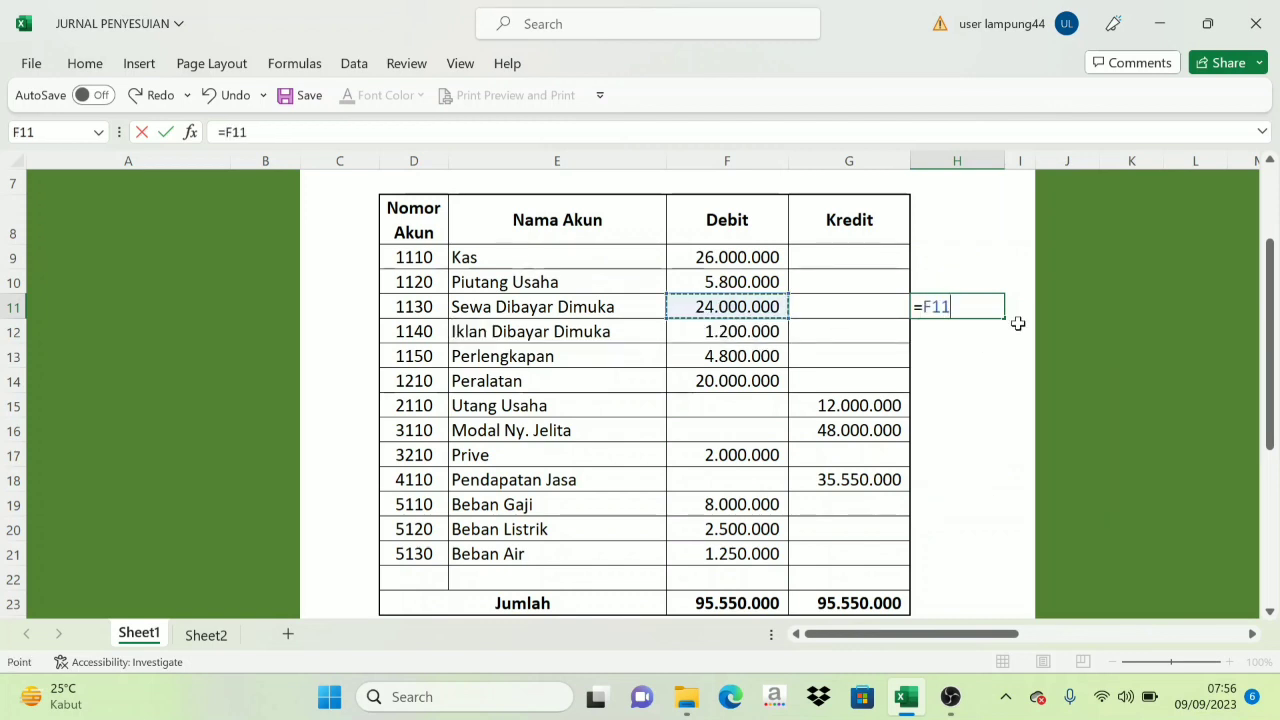
text(*)
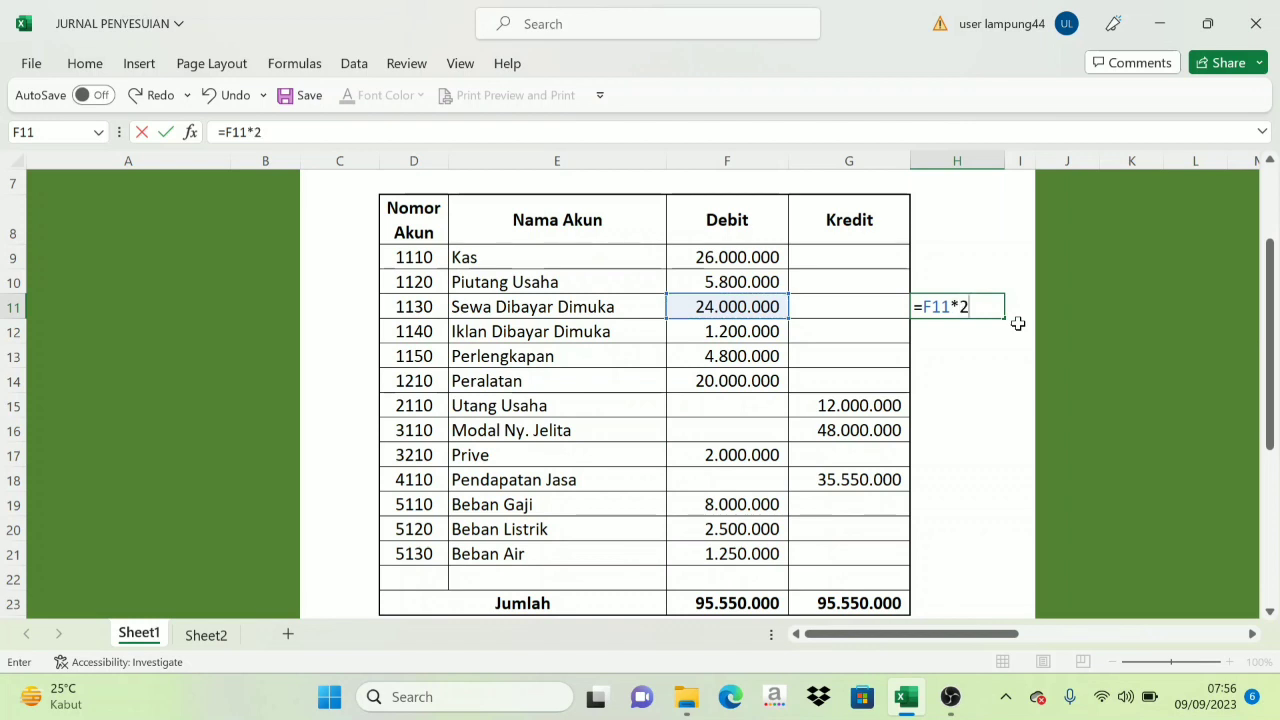
text(2/12)
key(Return)
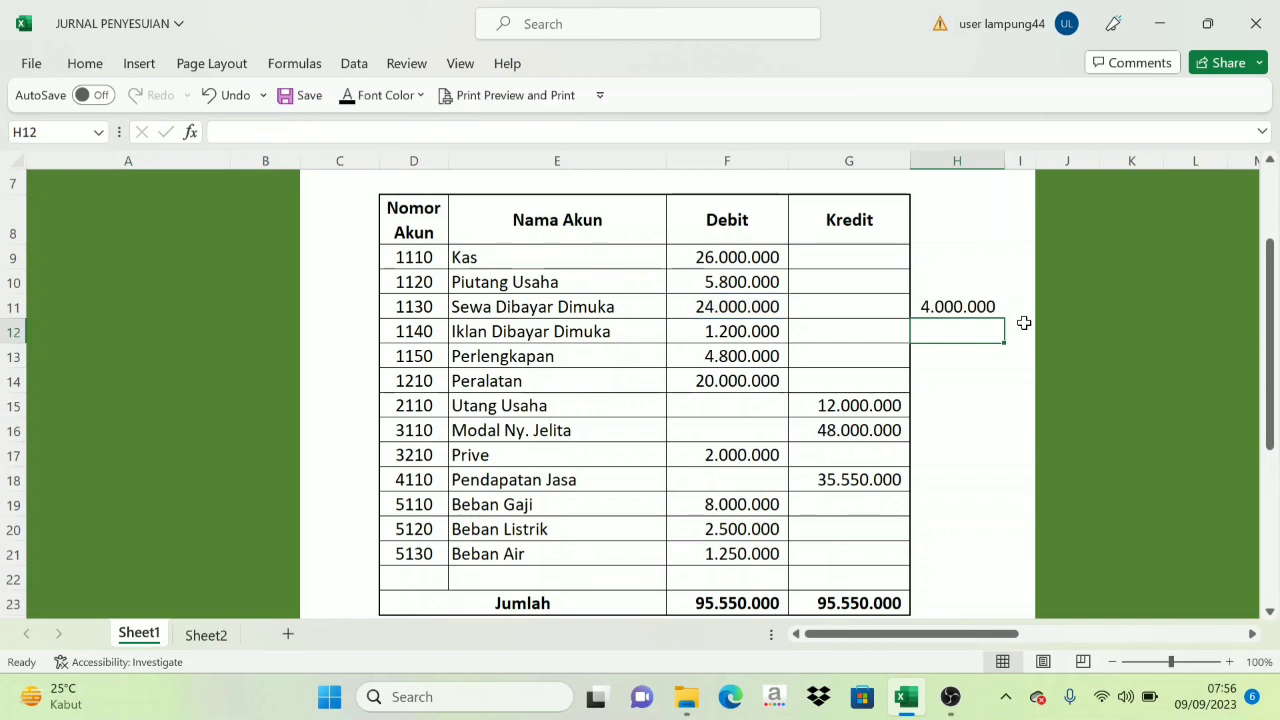
click(956, 307)
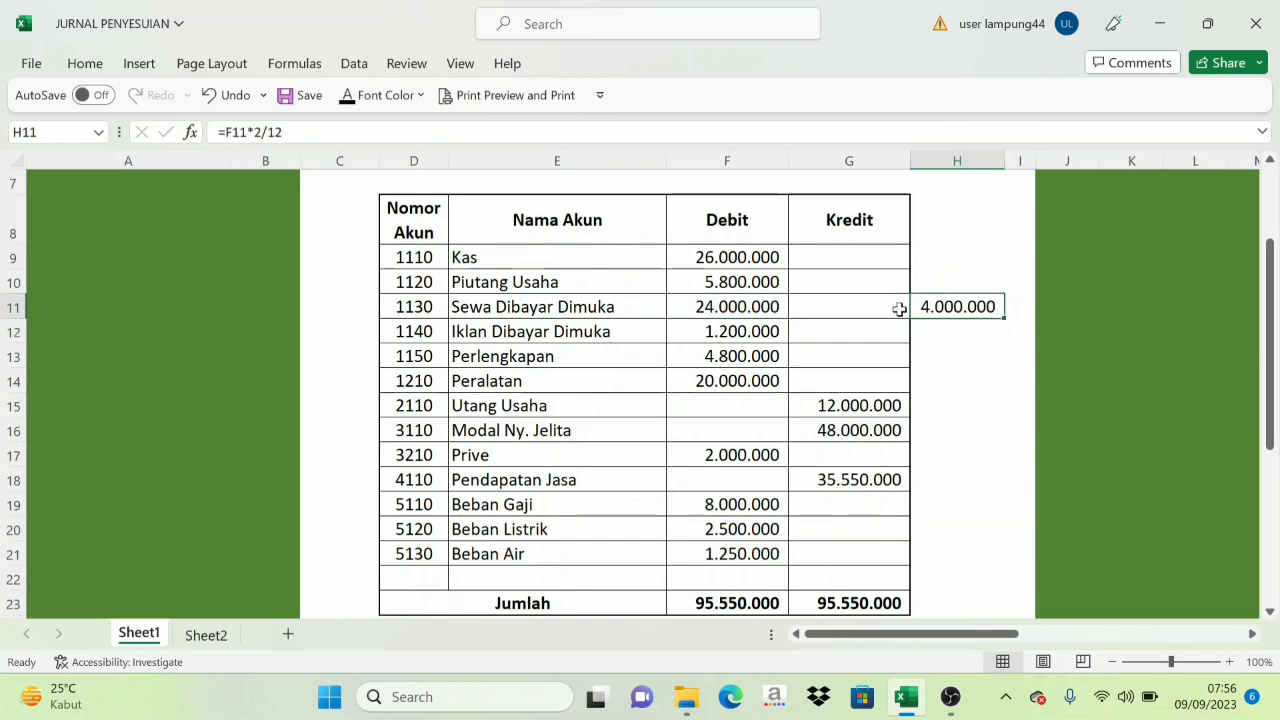
click(745, 297)
click(943, 304)
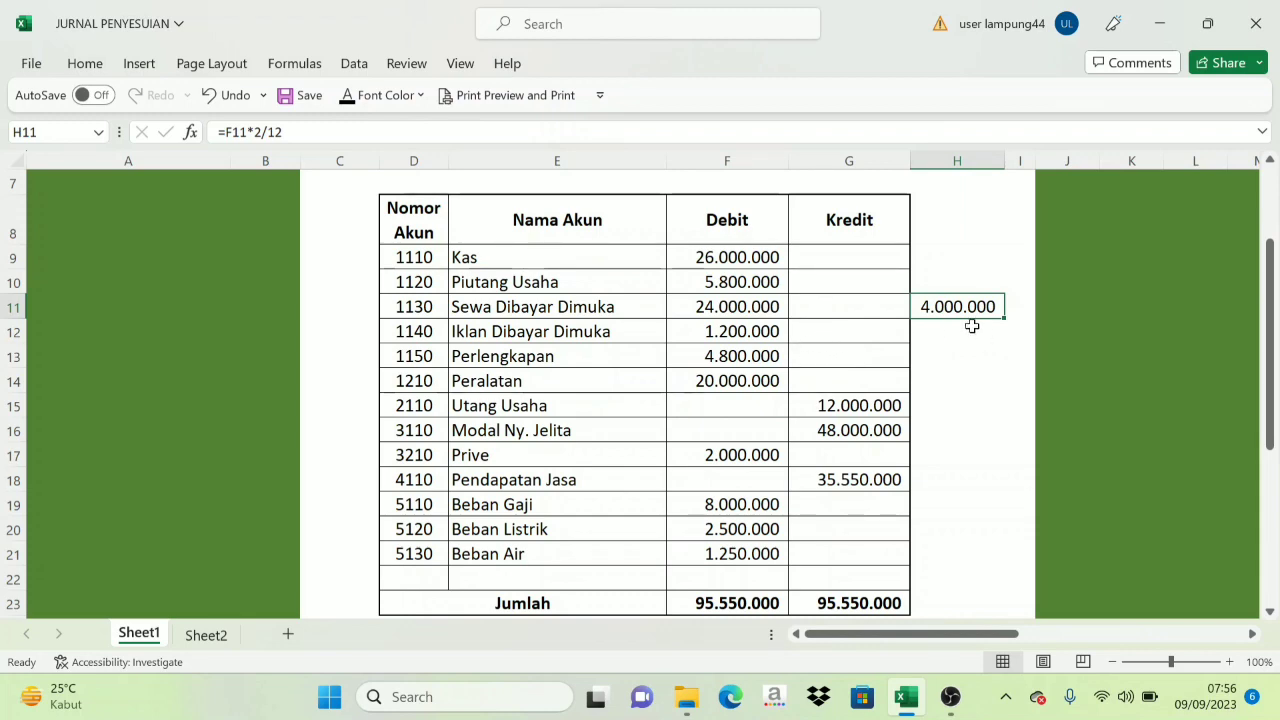
Step: On Sheet2, apply the black font colour to entry label b and the accounts Beban Sewa and Sewa dibayar dimuka in D9:F10
scroll(972, 326, down, 5)
scroll(586, 436, up, 1)
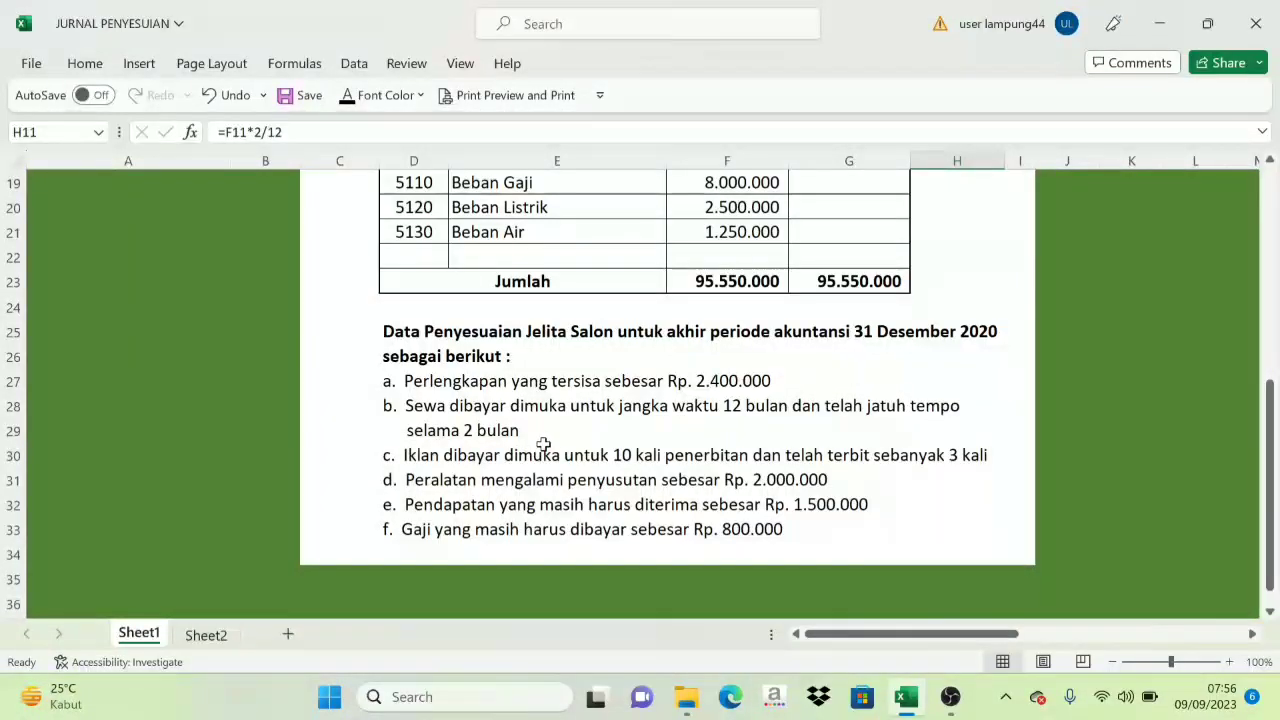
click(203, 633)
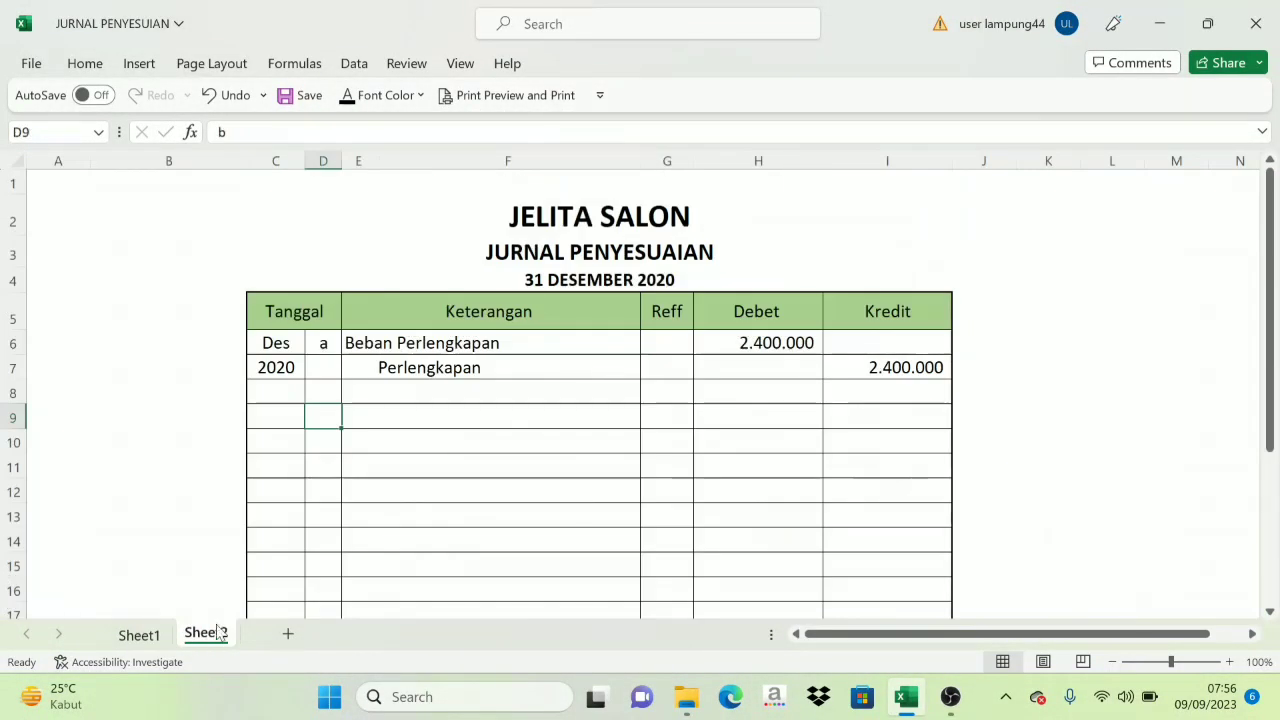
click(347, 97)
click(358, 419)
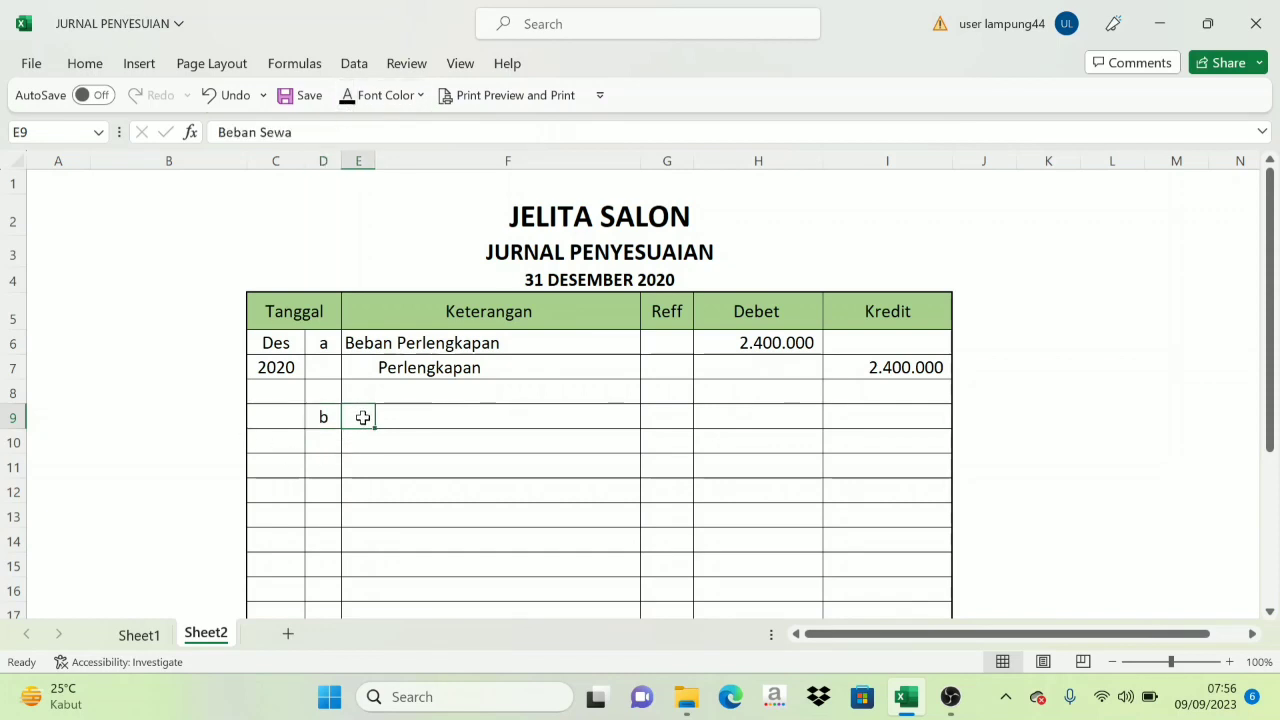
drag(362, 418, 411, 424)
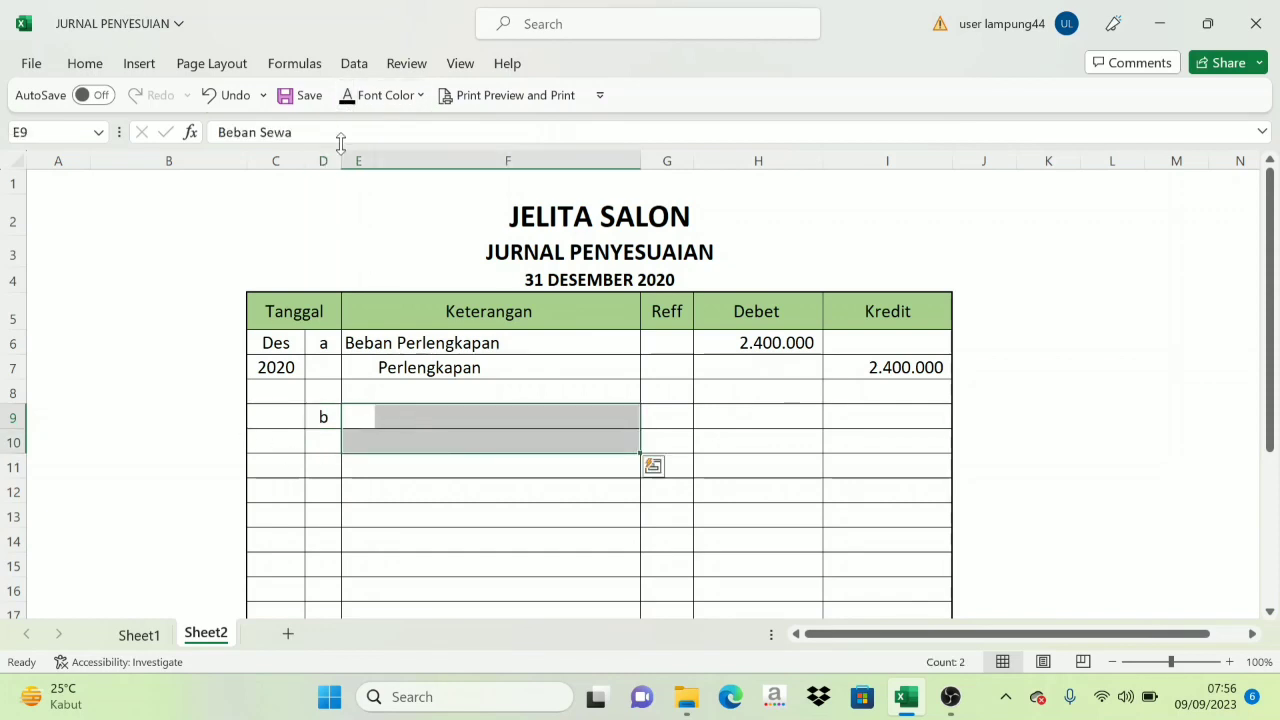
click(347, 95)
click(357, 419)
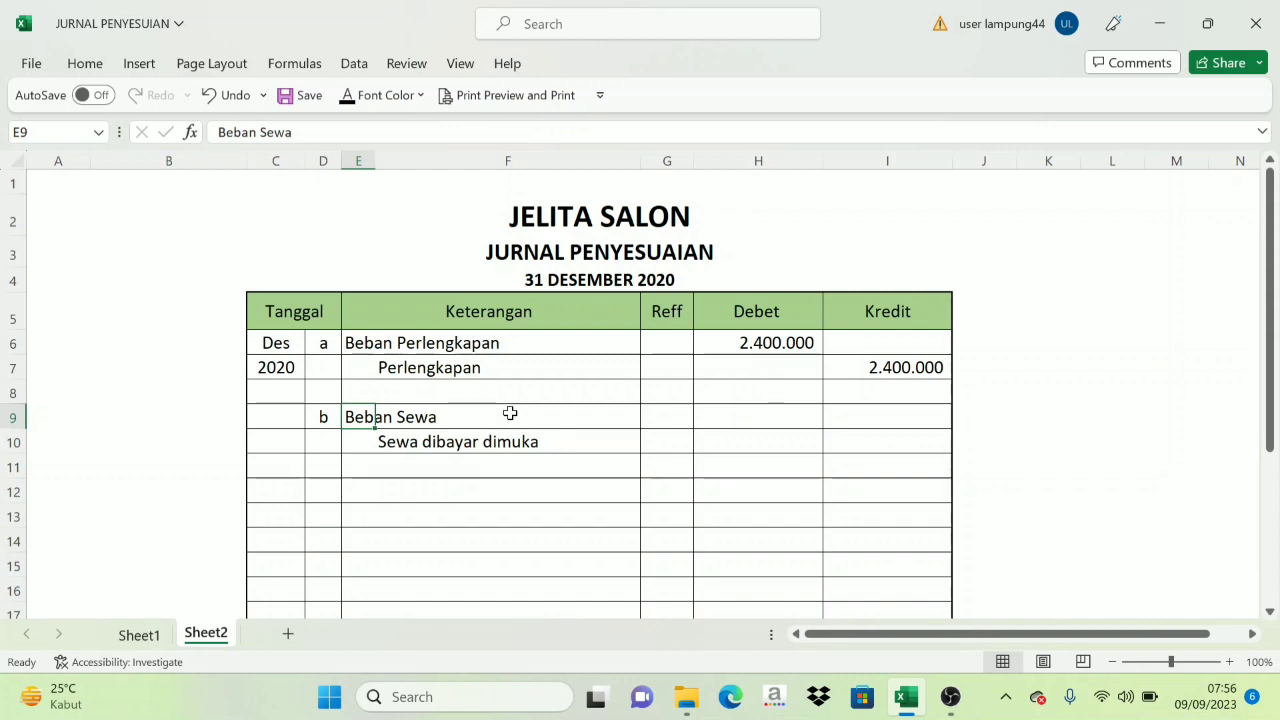
click(396, 442)
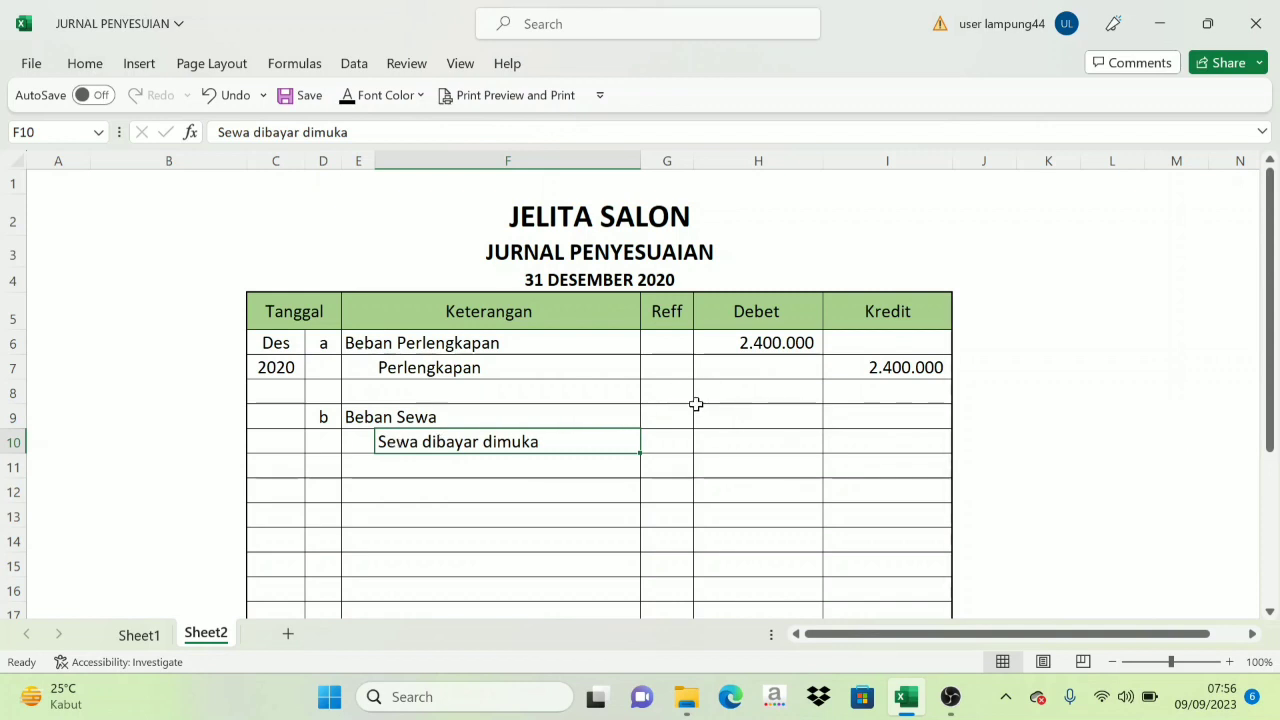
Step: Check the rent amount on Sheet1, then apply the black font colour to the 4.000.000 debit and credit amounts in H9:I10 on Sheet2
click(137, 635)
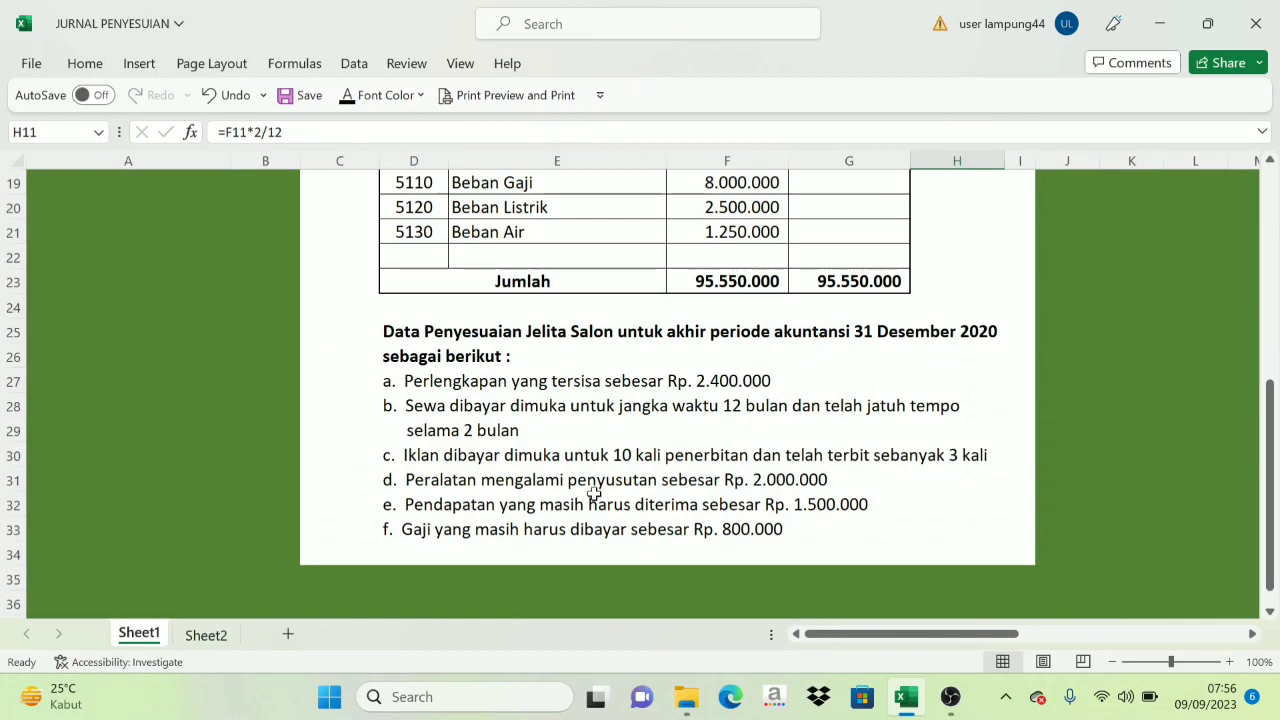
scroll(594, 494, up, 6)
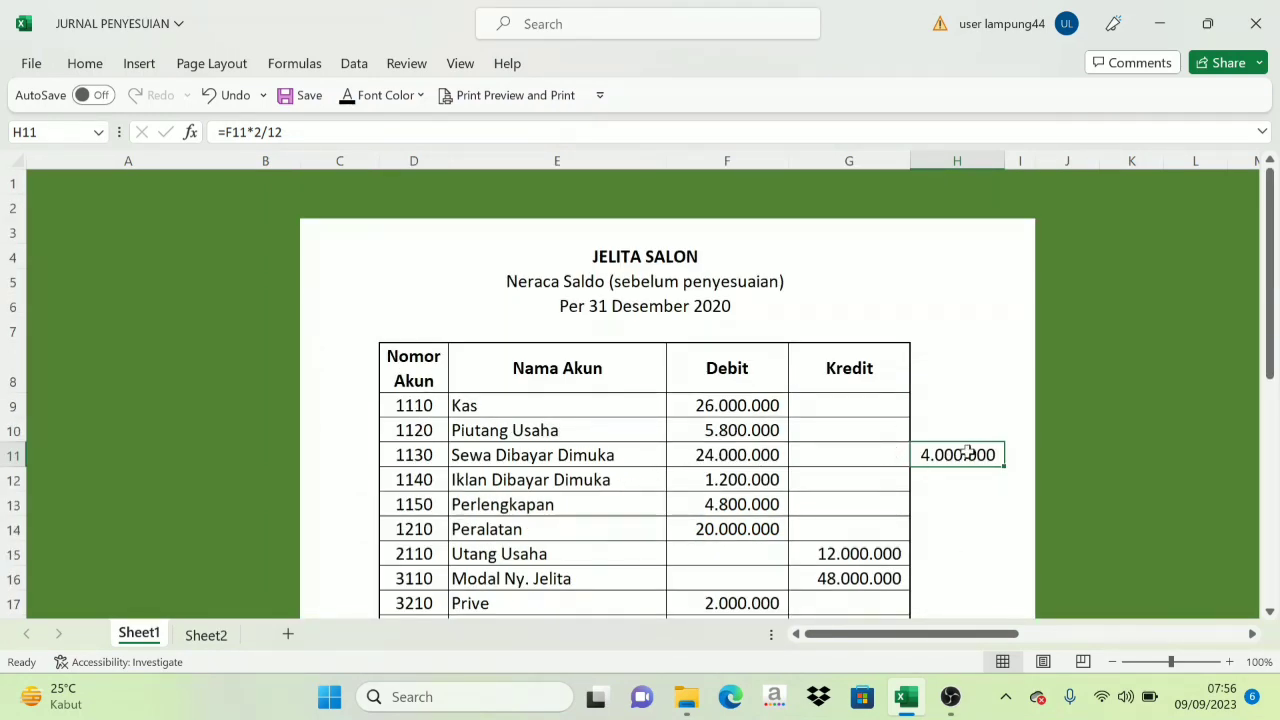
click(208, 635)
drag(812, 401, 874, 437)
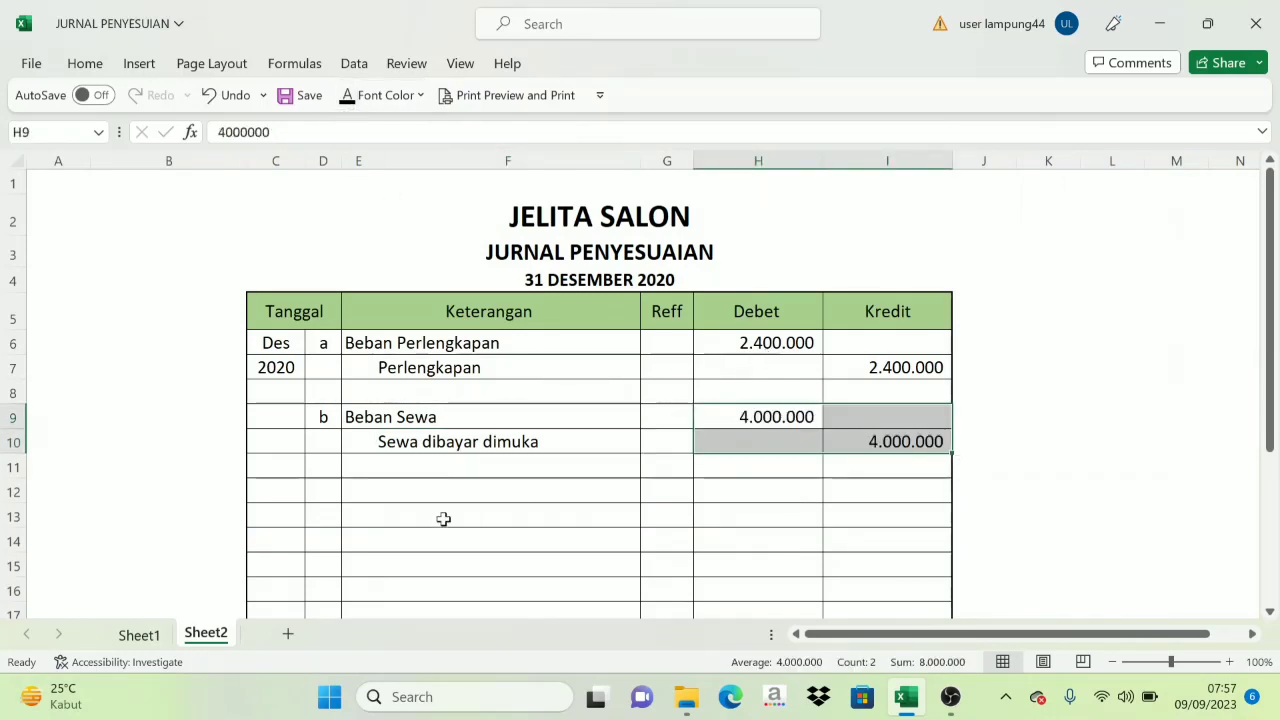
Step: Examine adjustment note c about prepaid advertising and the Iklan Dibayar Dimuka debit balance on Sheet1
click(148, 638)
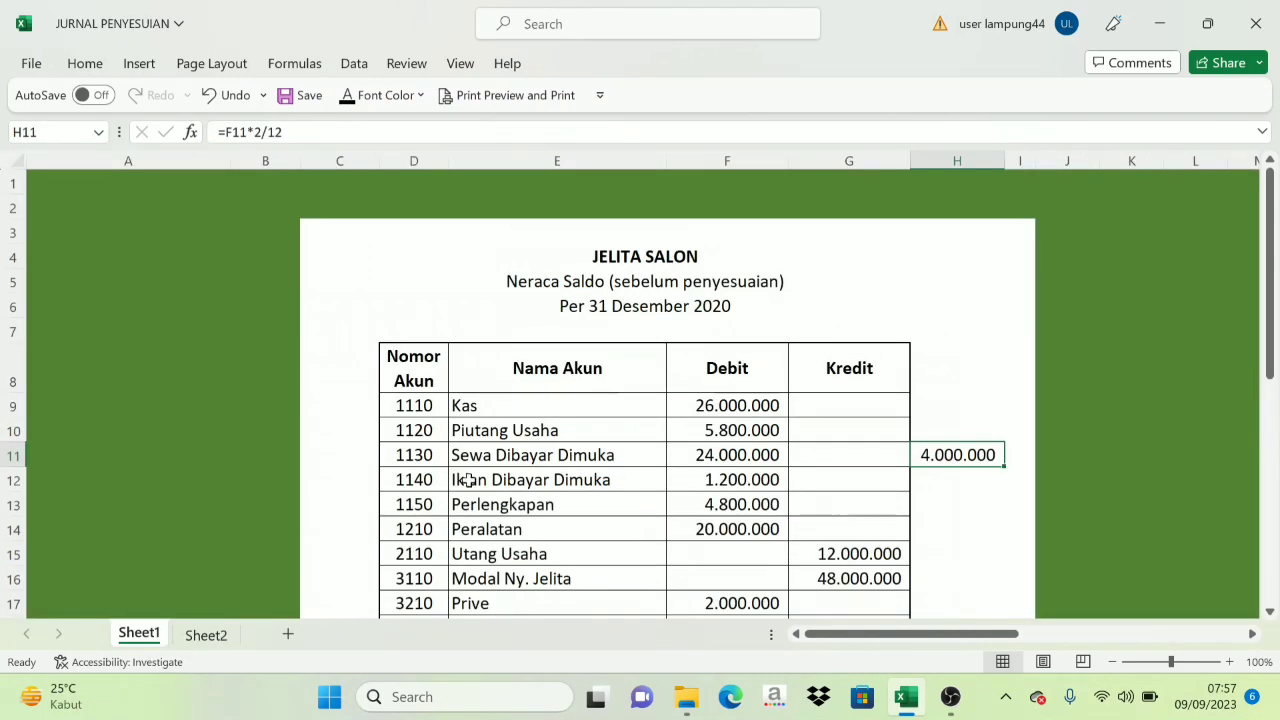
scroll(468, 480, down, 2)
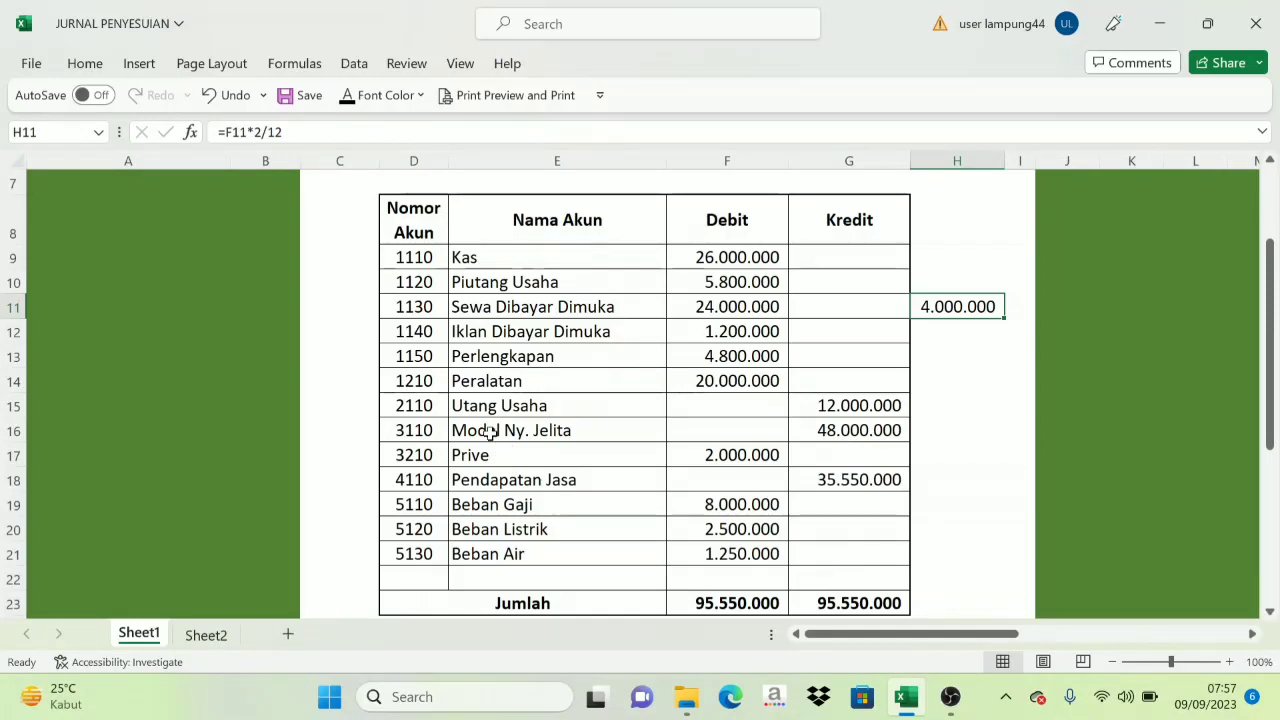
scroll(576, 416, down, 1)
scroll(576, 416, down, 2)
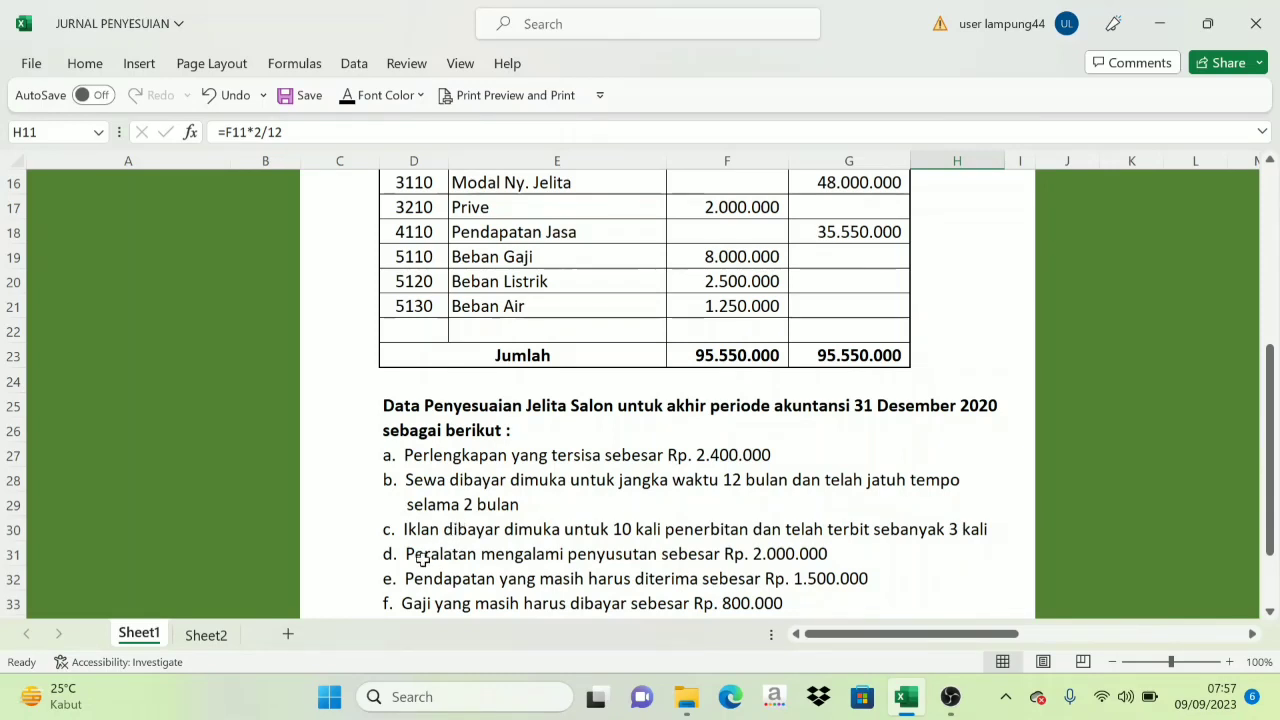
click(428, 480)
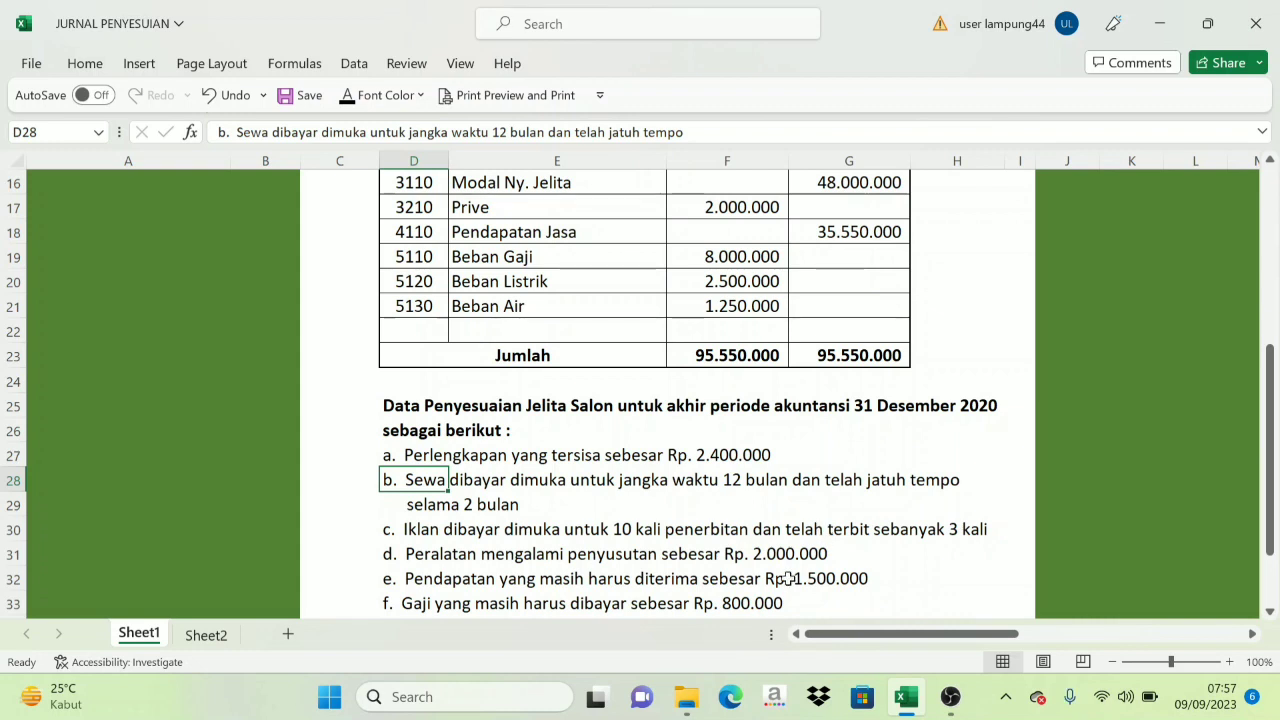
click(969, 527)
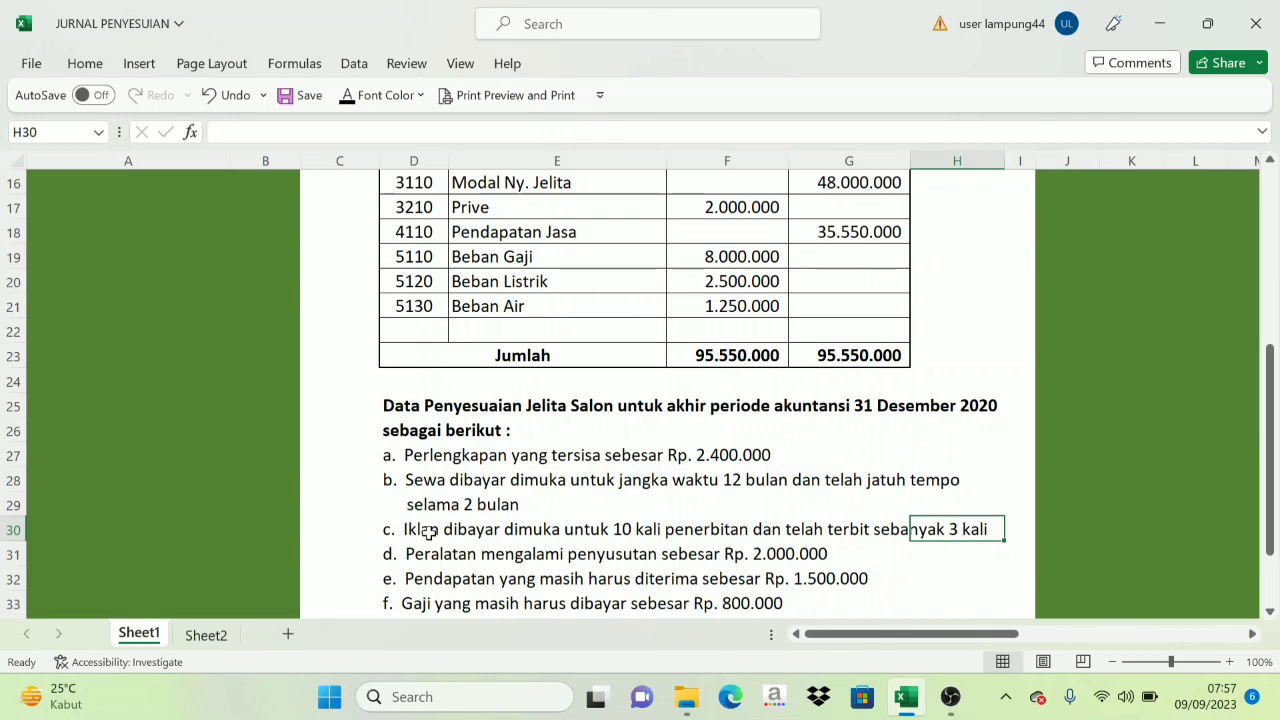
scroll(428, 532, up, 5)
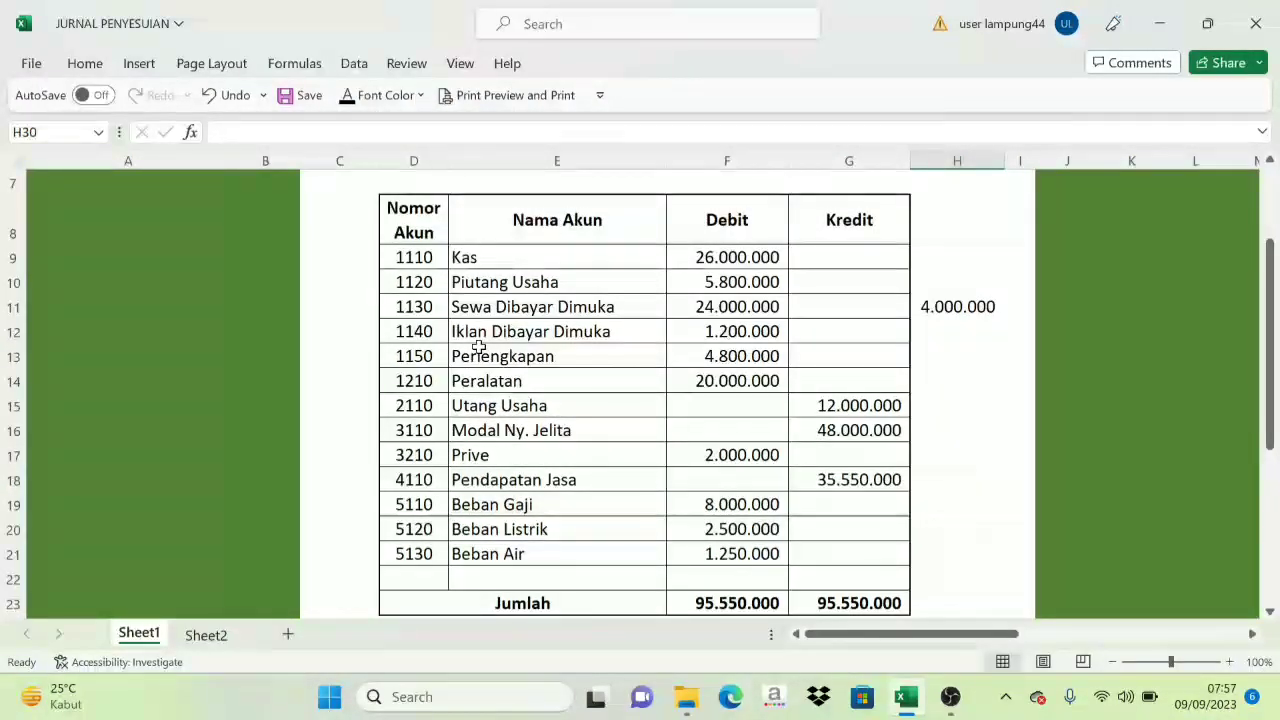
click(734, 331)
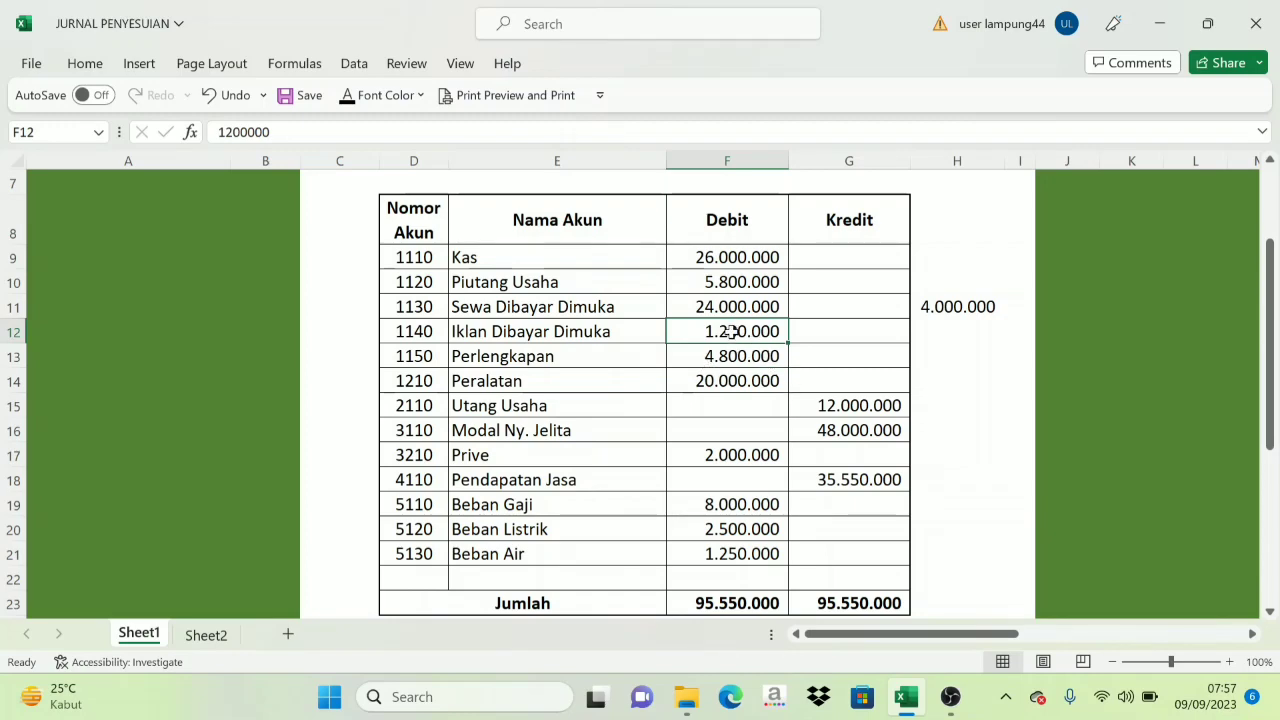
Step: Check in adjustment note c on Sheet1 how many advertising issues were prepaid and how many have been published
scroll(734, 331, down, 3)
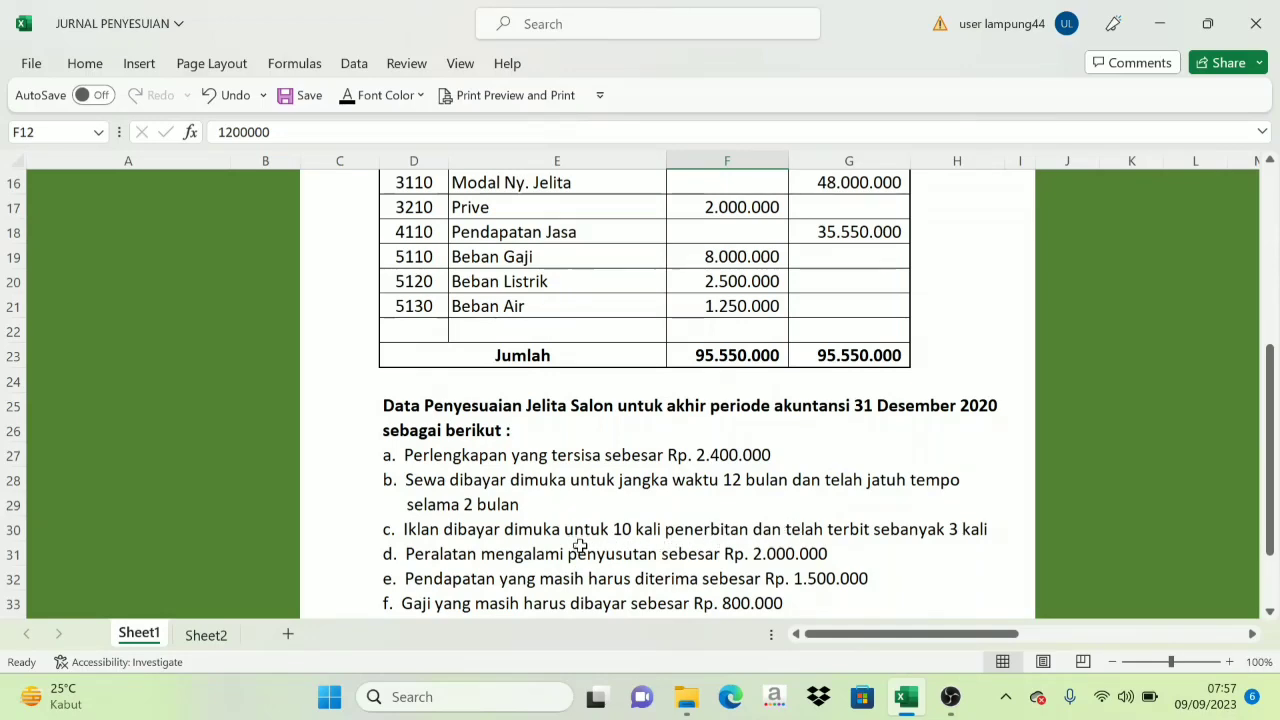
scroll(663, 331, up, 2)
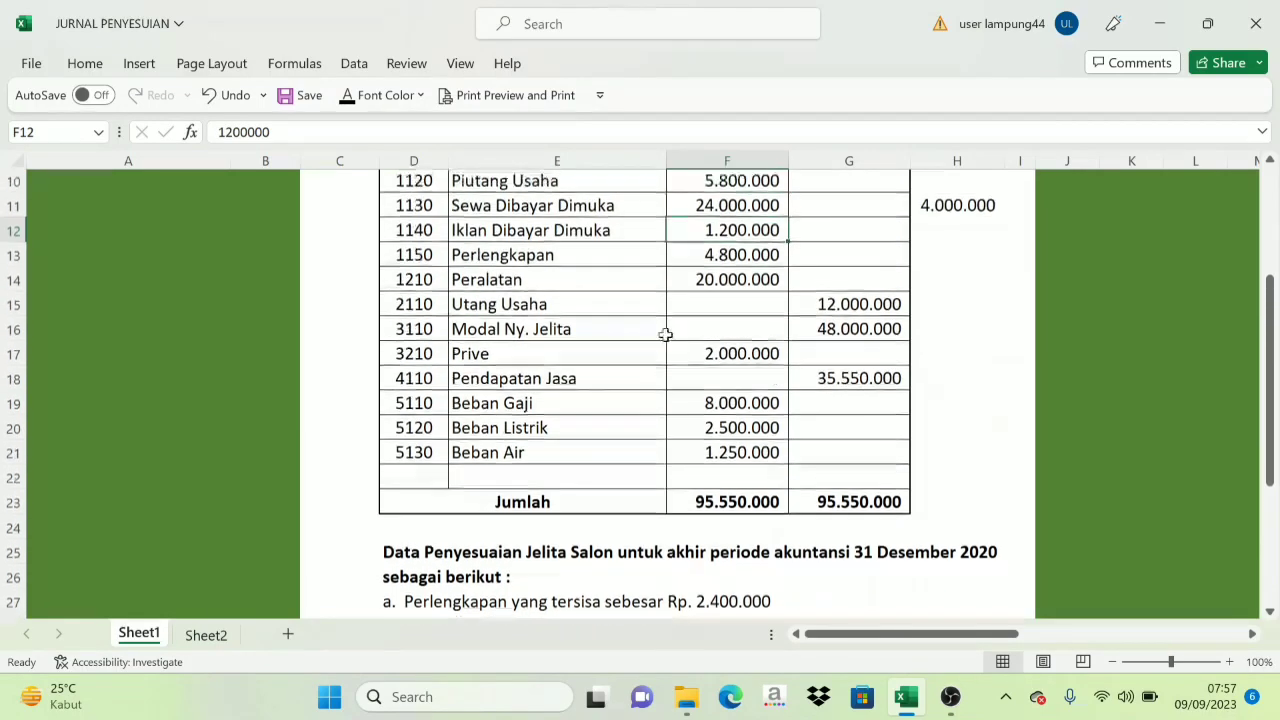
scroll(711, 527, down, 1)
scroll(711, 527, down, 1)
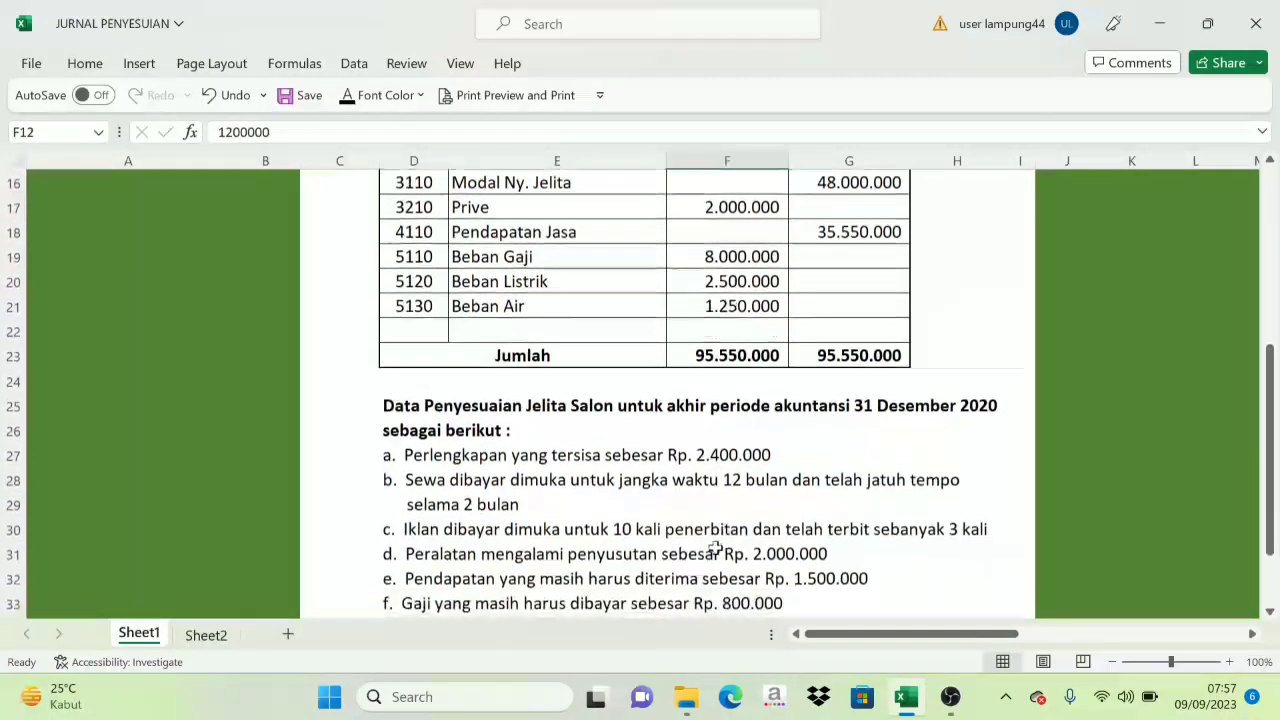
click(980, 531)
click(872, 533)
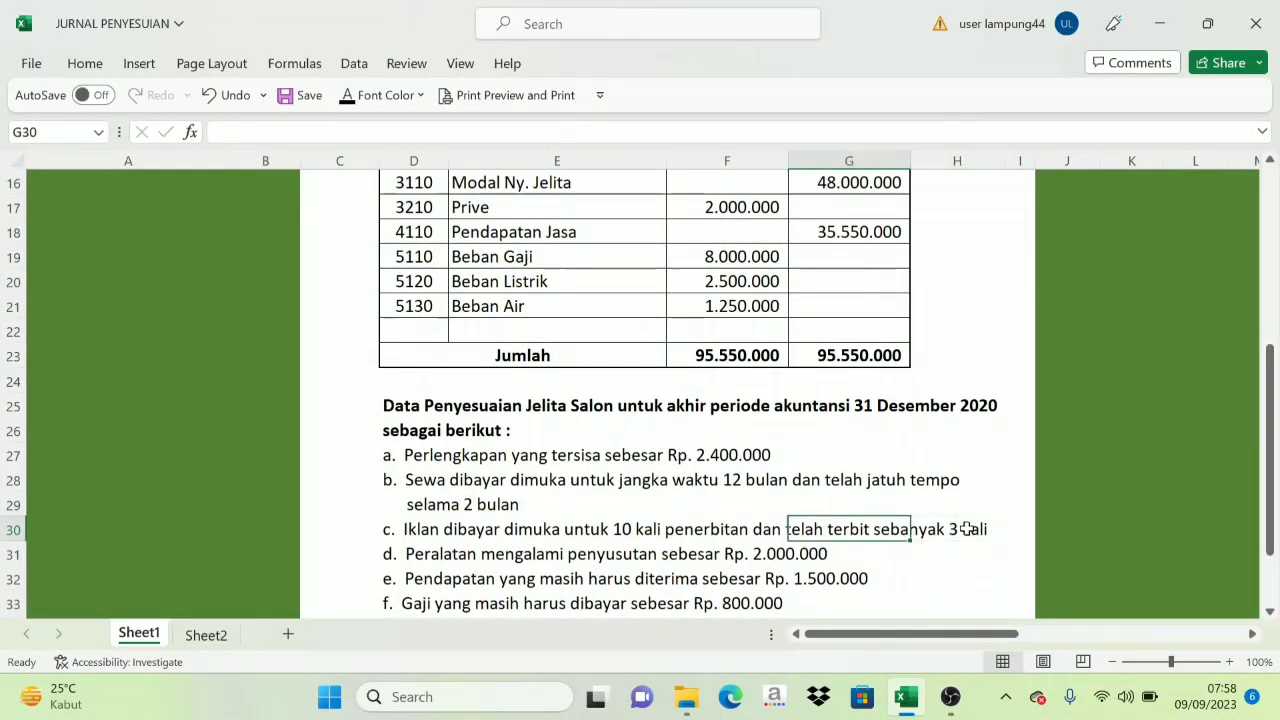
key(Right)
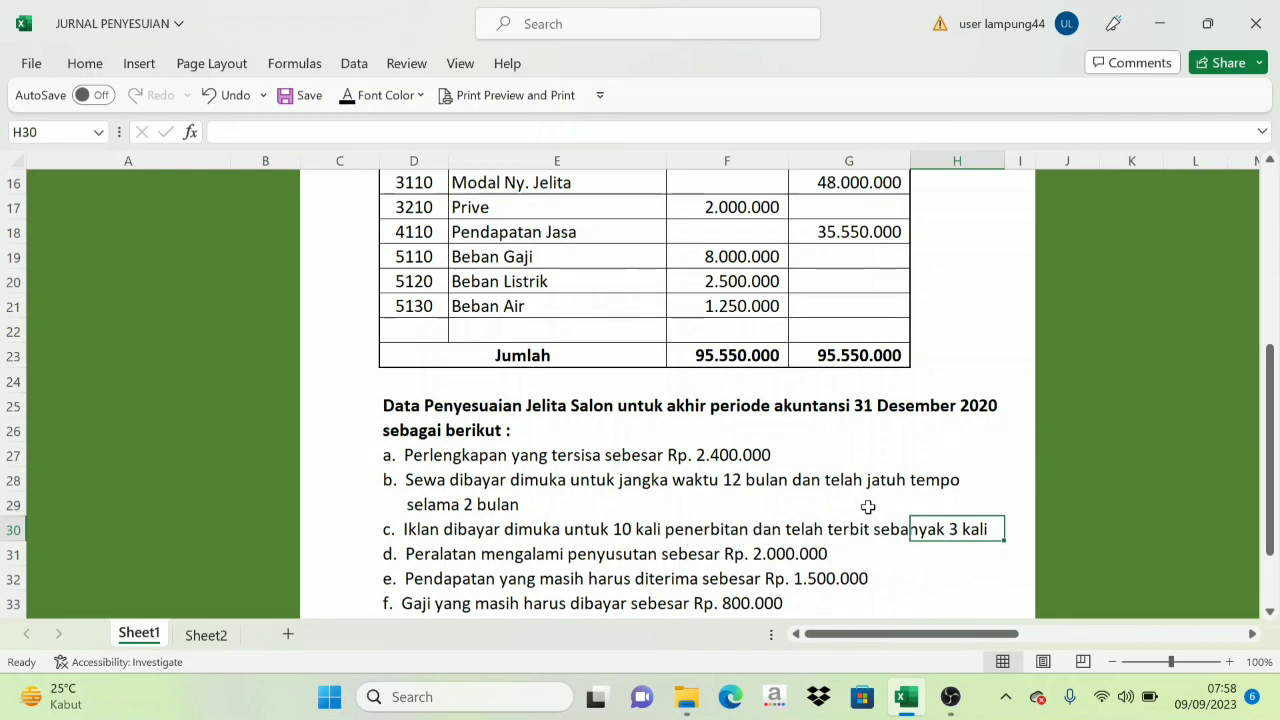
Step: Calculate the used advertising in cell H12, beside the Iklan Dibayar Dimuka row, with the formula =F12*3/10
scroll(880, 512, up, 4)
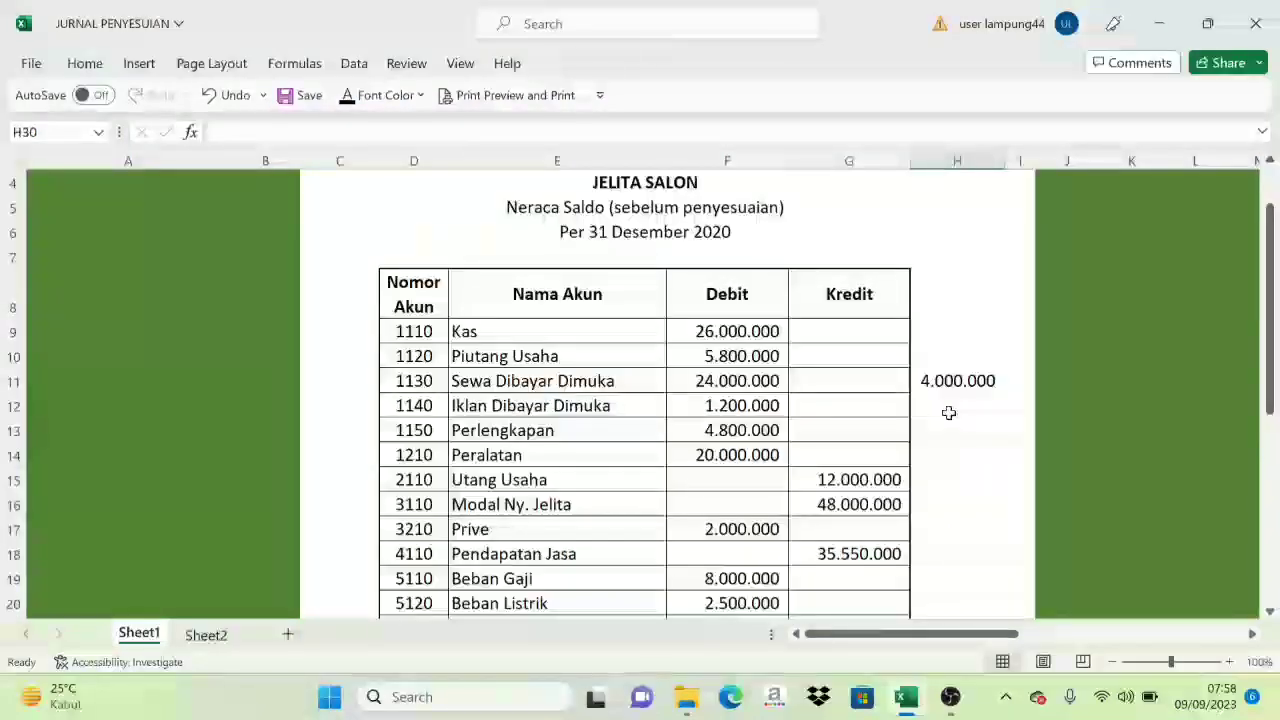
click(947, 411)
text(=)
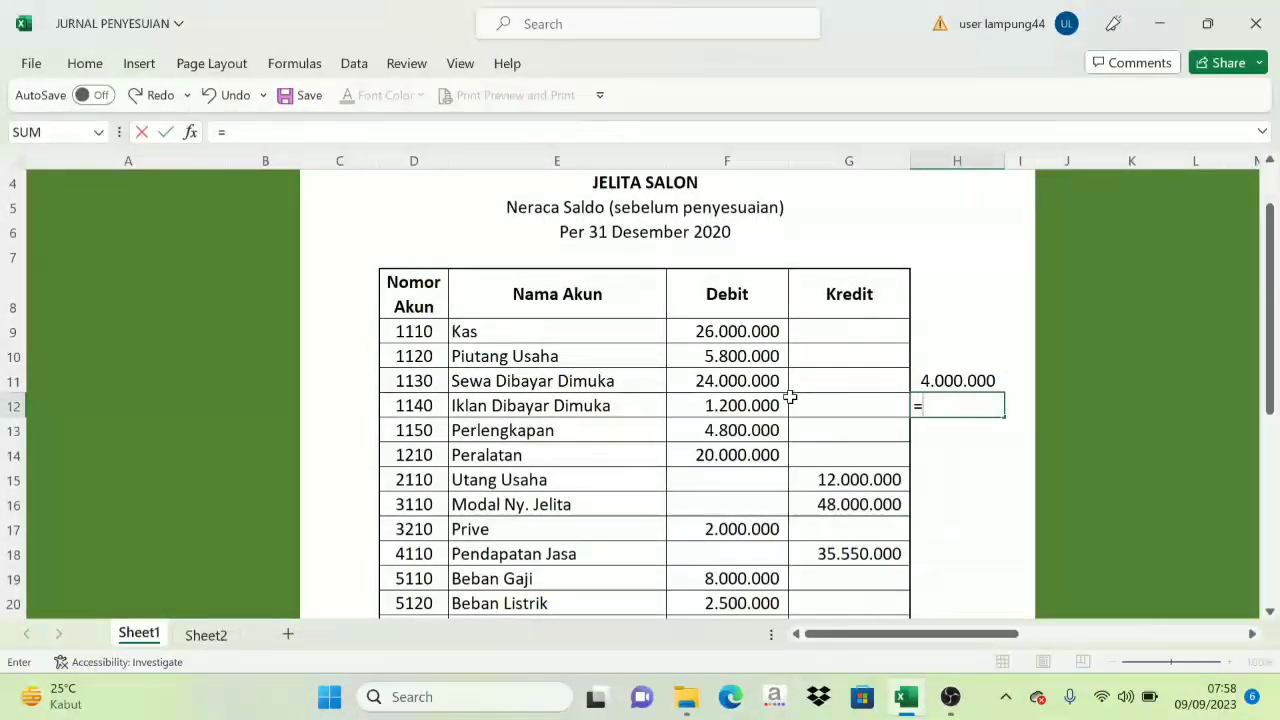
click(737, 406)
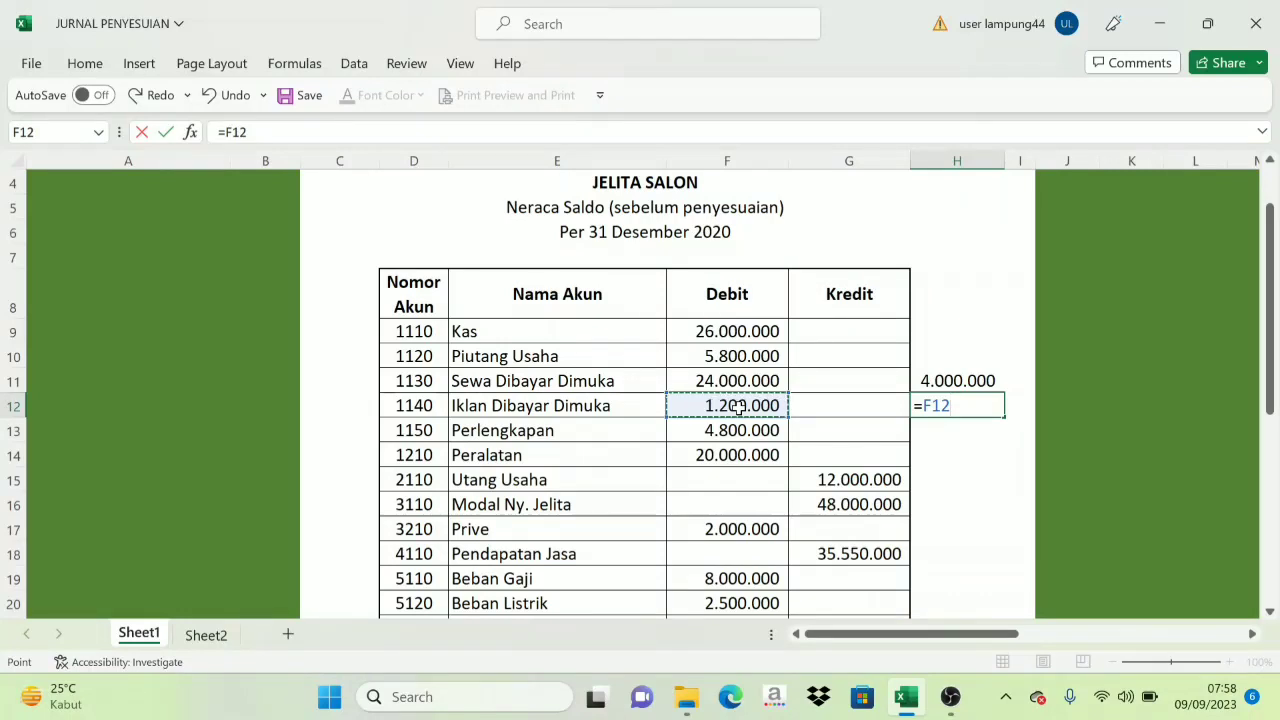
text(*3/10)
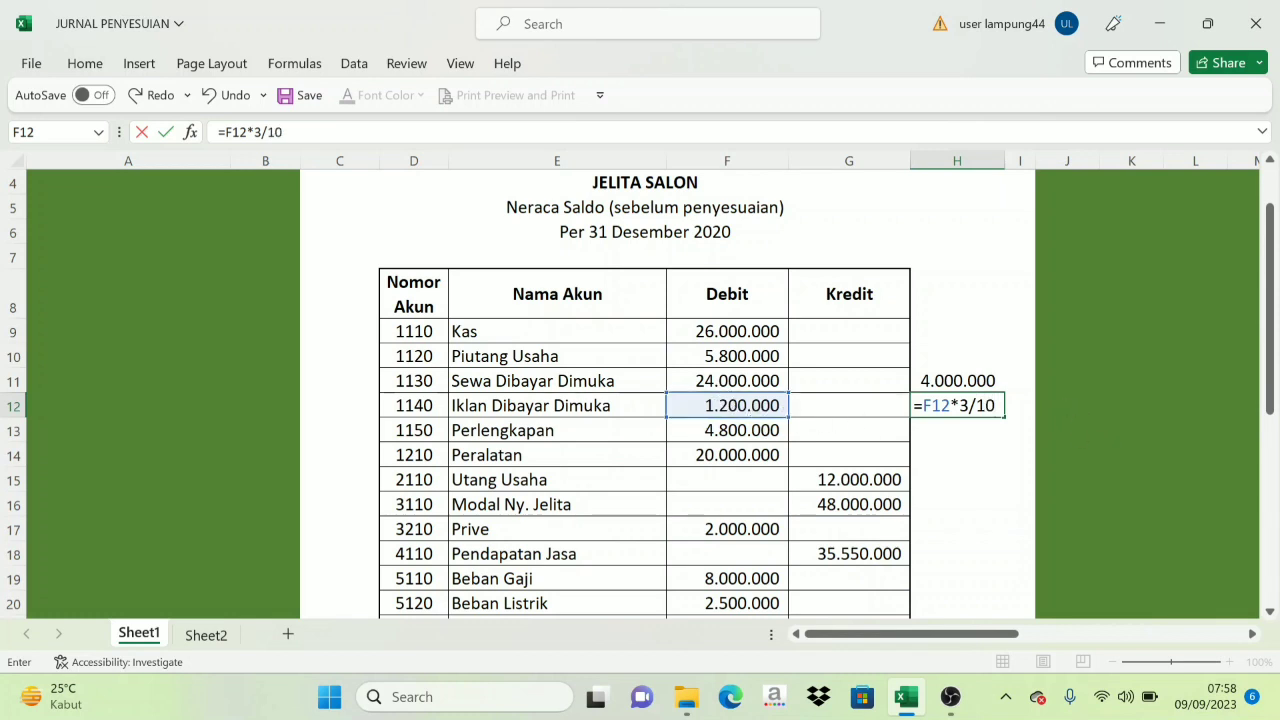
key(Return)
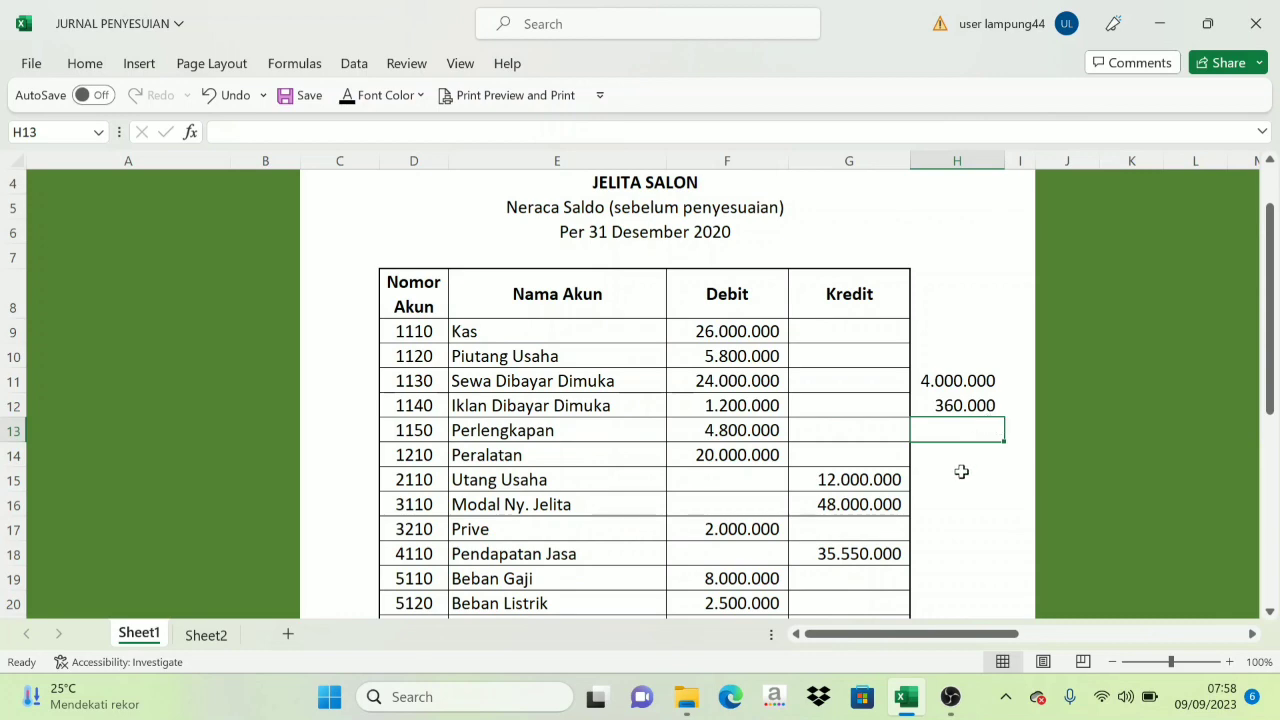
Step: On Sheet2, apply the black font colour to entry label c and the accounts Beban Iklan and Iklan dibayar dimuka in D12:F13
scroll(946, 494, down, 2)
click(955, 235)
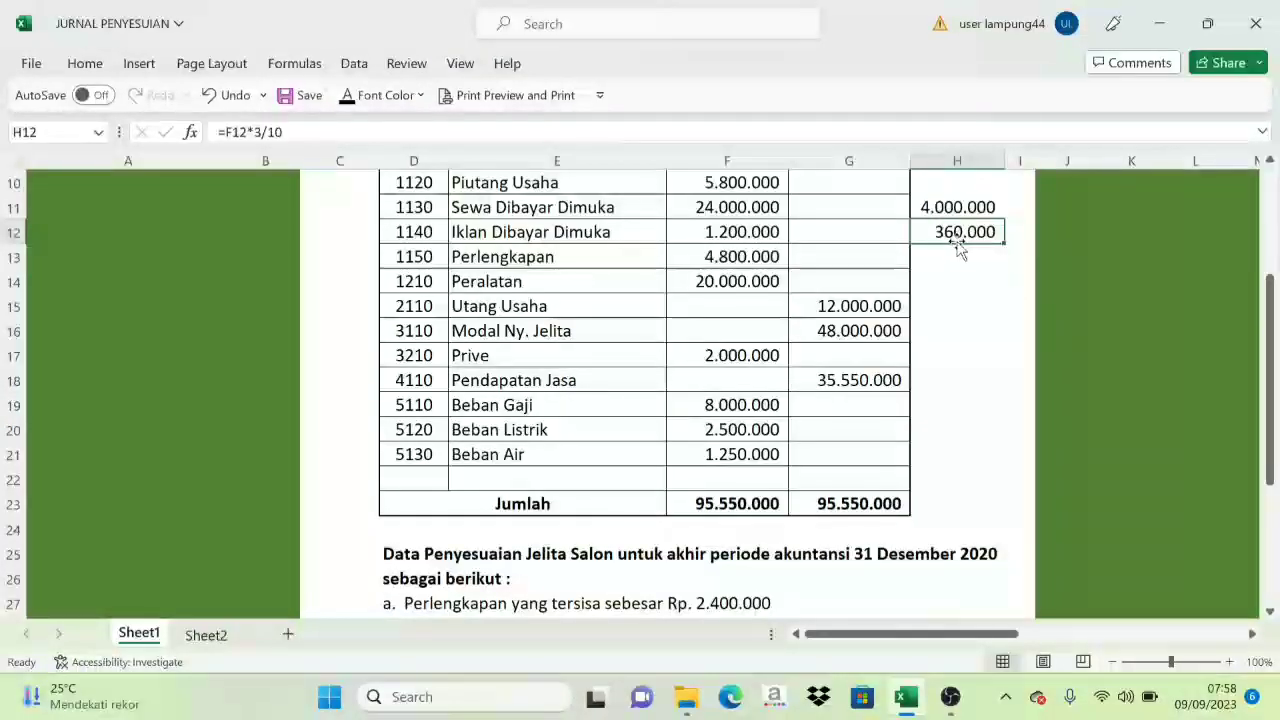
scroll(905, 415, down, 1)
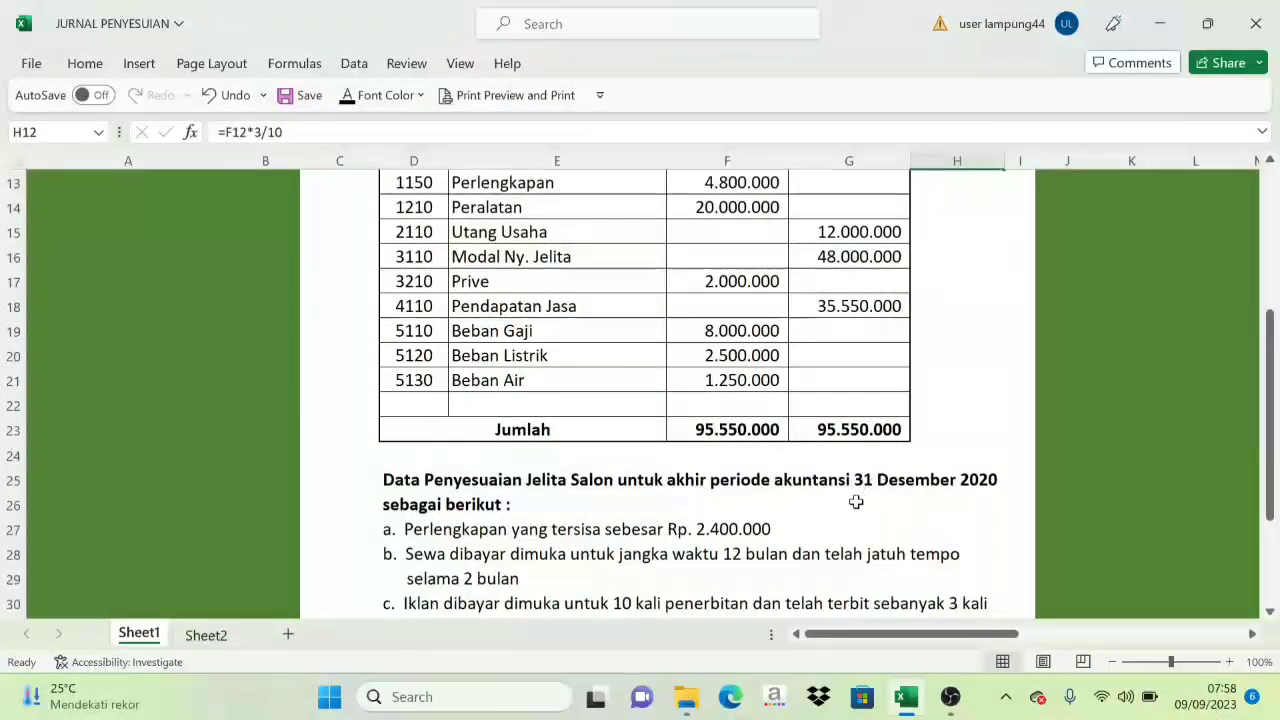
scroll(802, 556, down, 1)
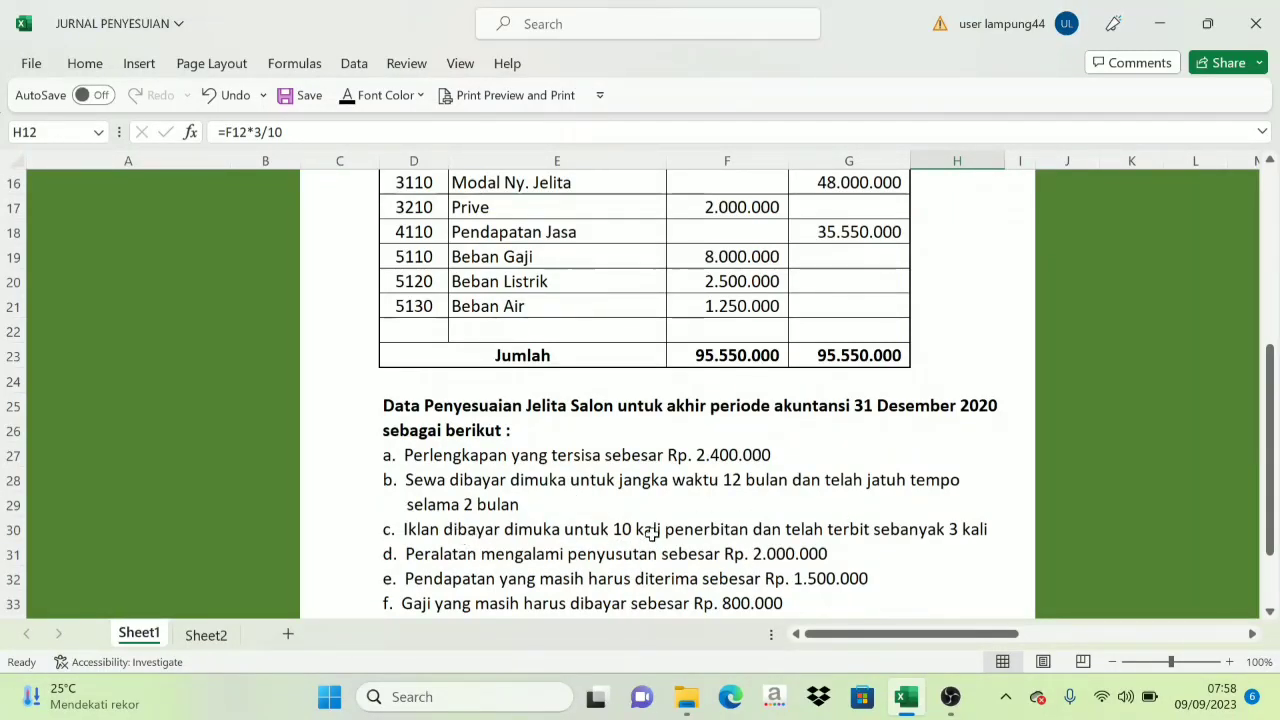
click(206, 635)
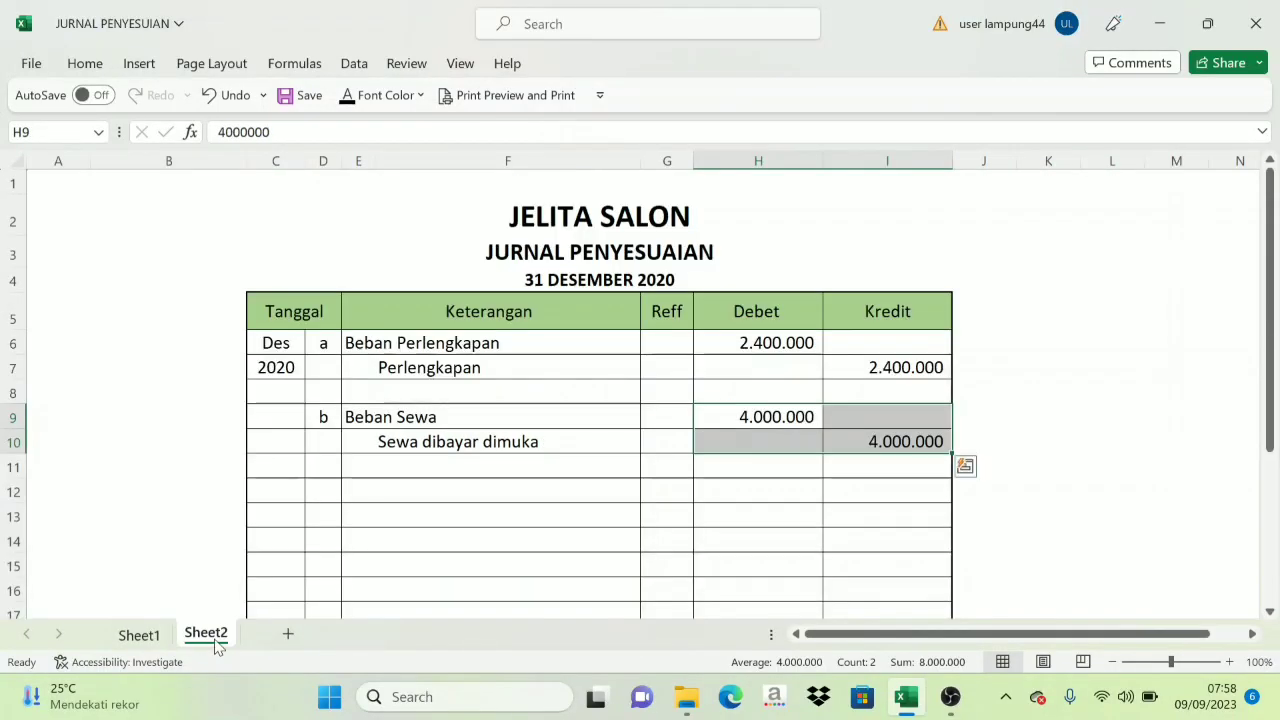
click(318, 489)
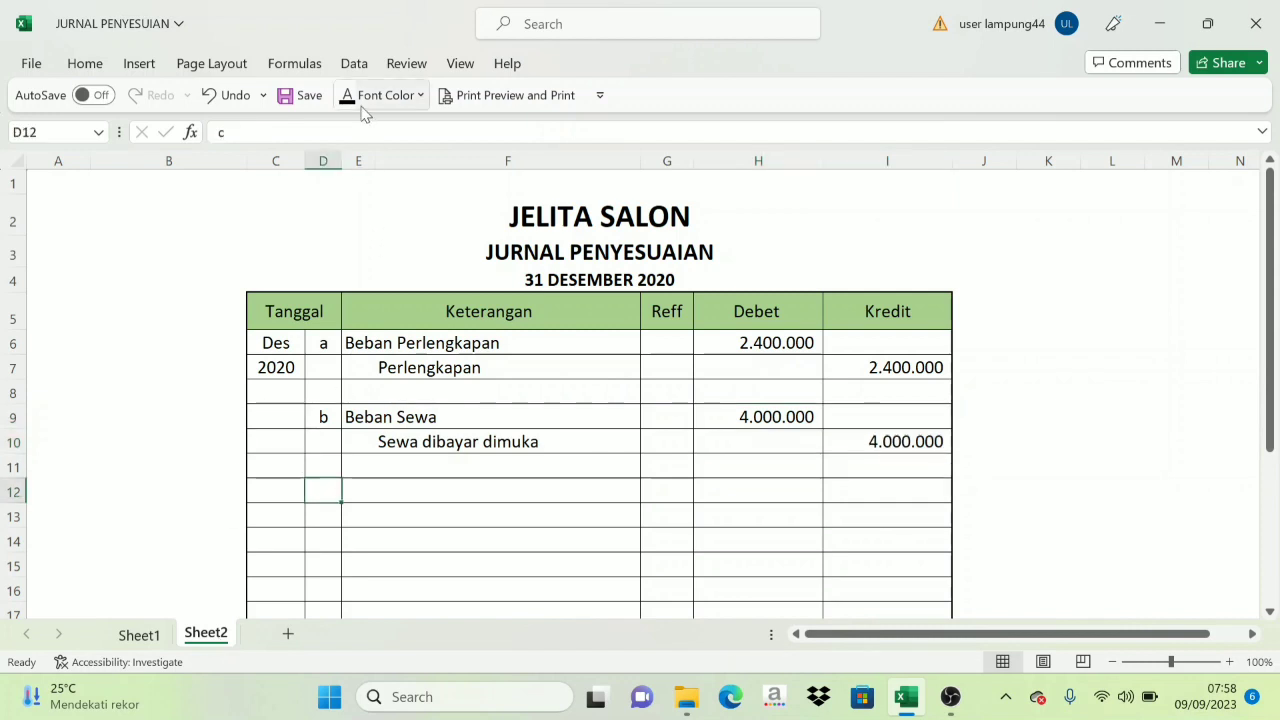
drag(370, 490, 403, 510)
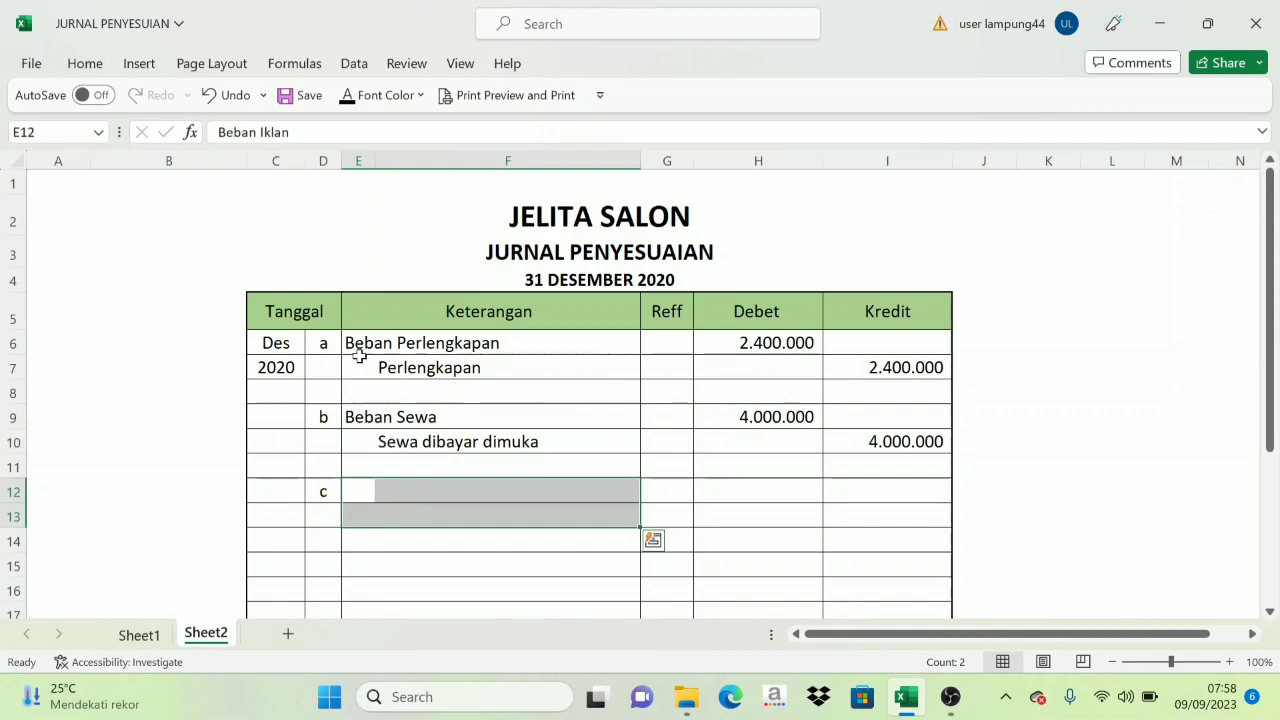
click(347, 95)
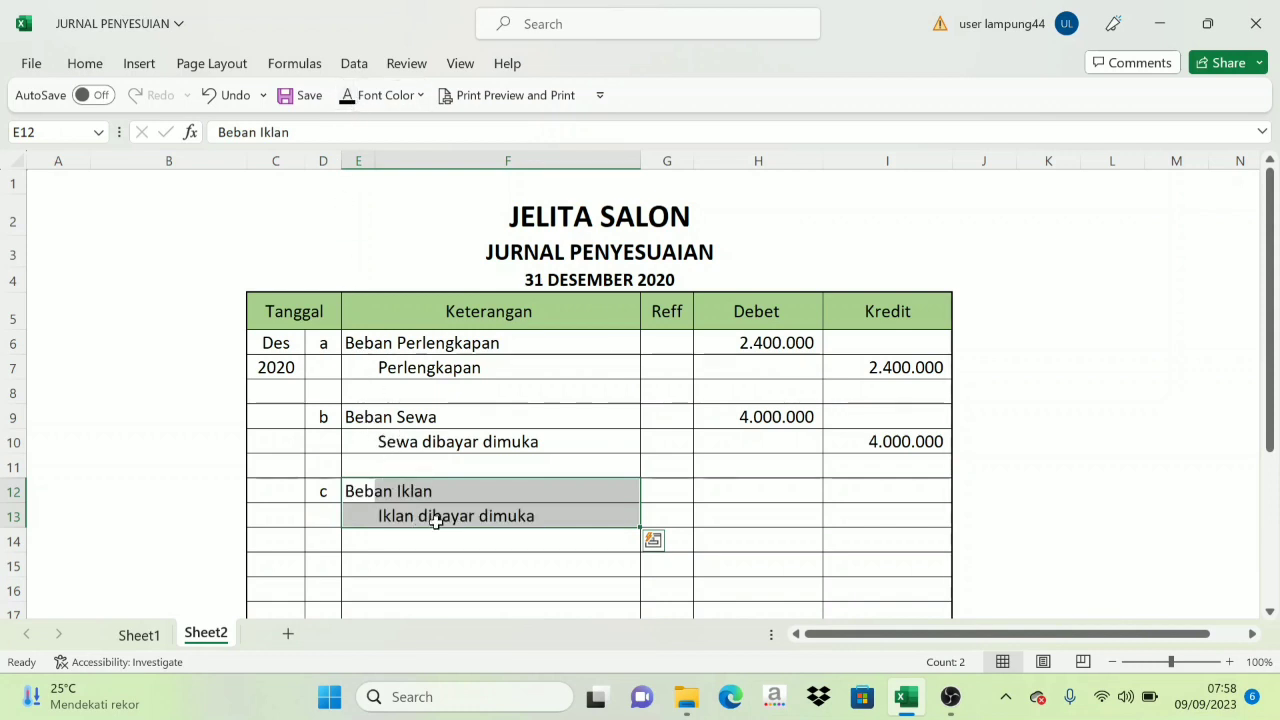
click(486, 517)
click(466, 490)
Step: Apply the black font colour to the 360.000 debit and credit amounts of entry c in H12:I13
drag(790, 491, 826, 517)
click(347, 95)
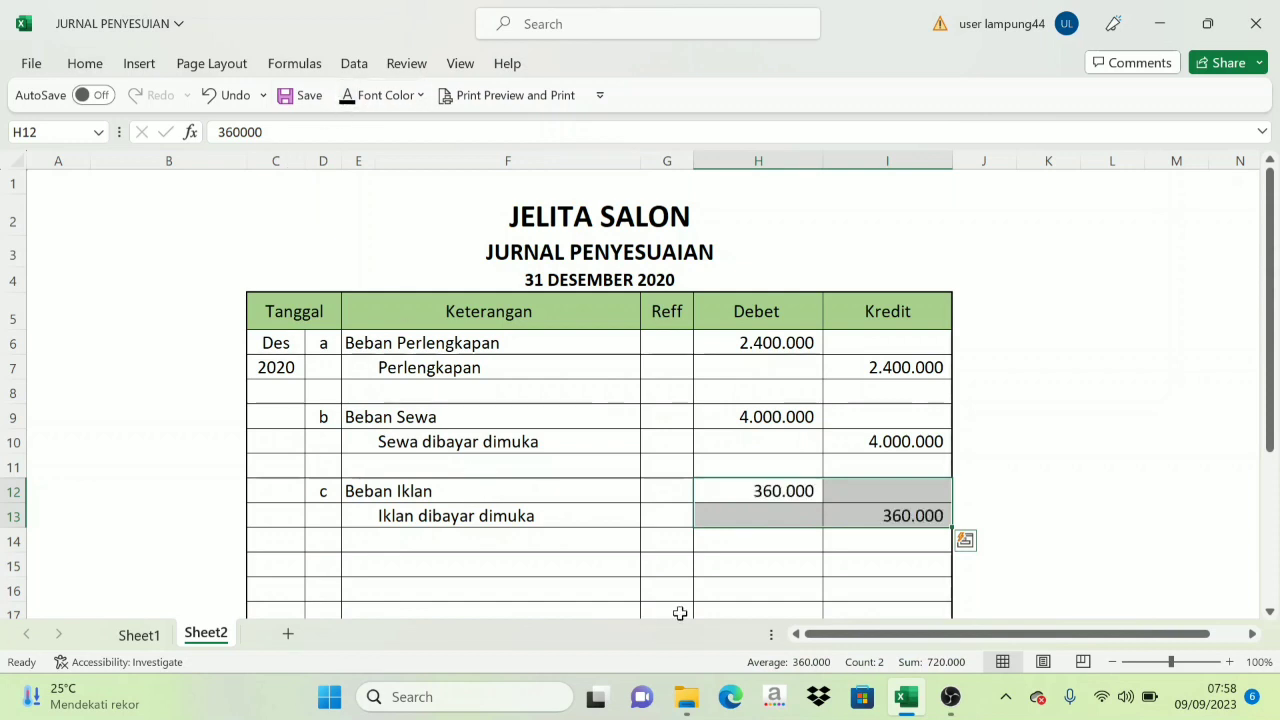
click(664, 446)
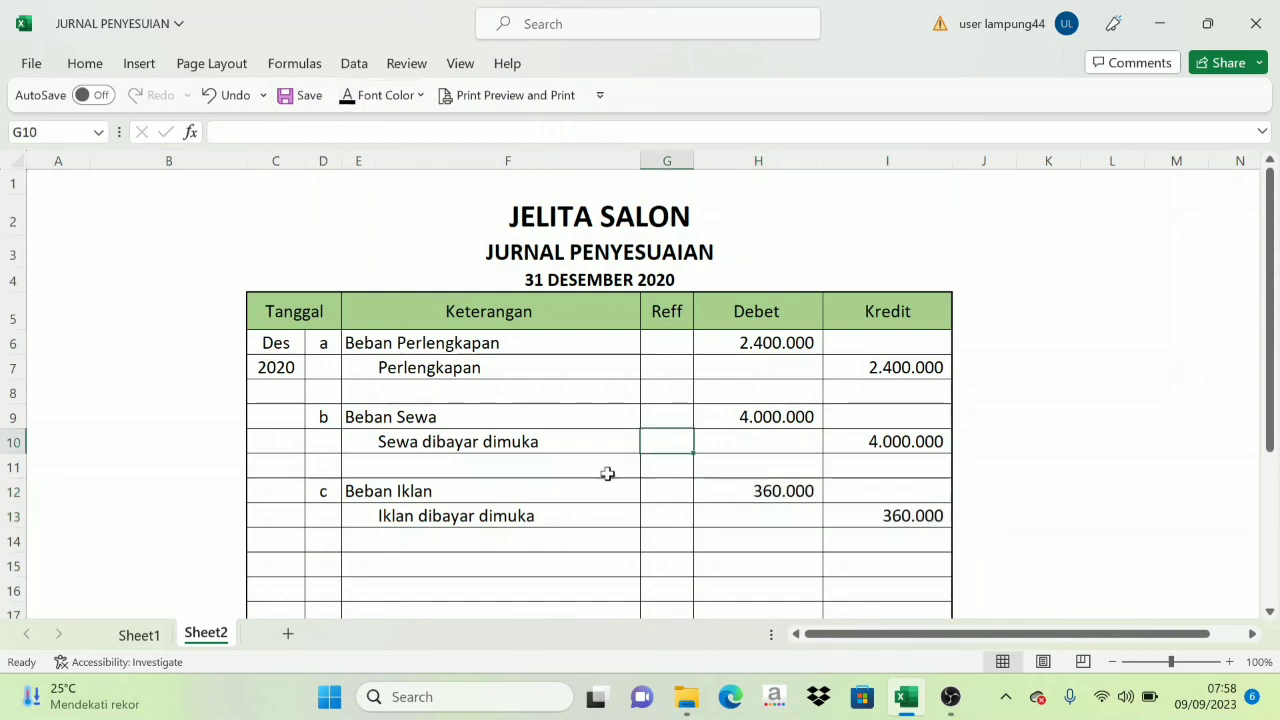
scroll(389, 534, down, 1)
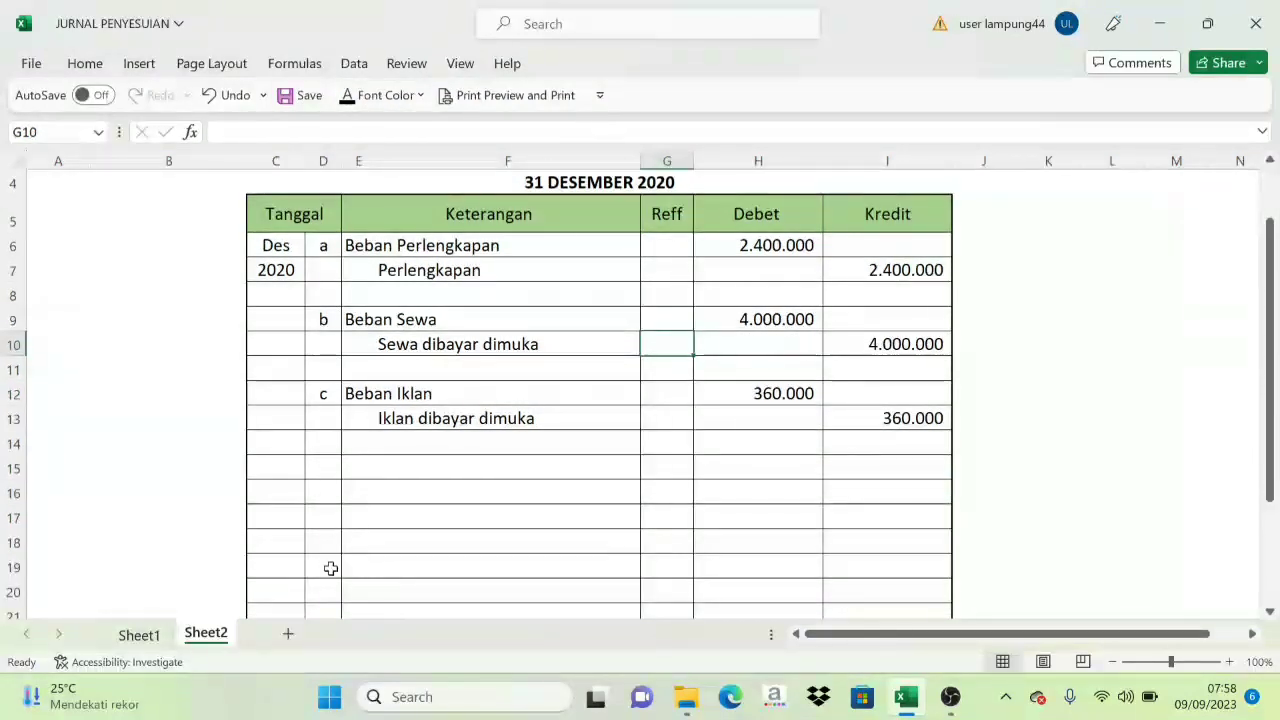
Step: Examine adjustment note d about the equipment depreciation and its amount on Sheet1
click(145, 635)
scroll(410, 537, down, 2)
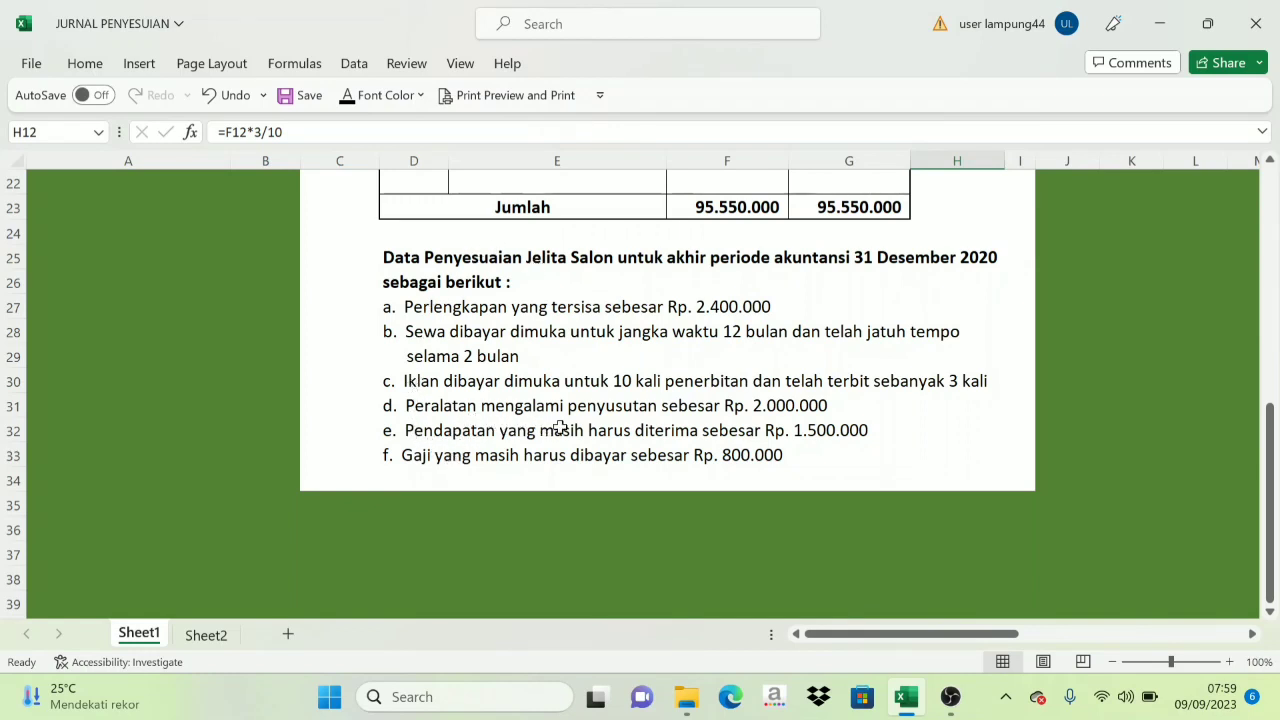
click(806, 415)
click(432, 408)
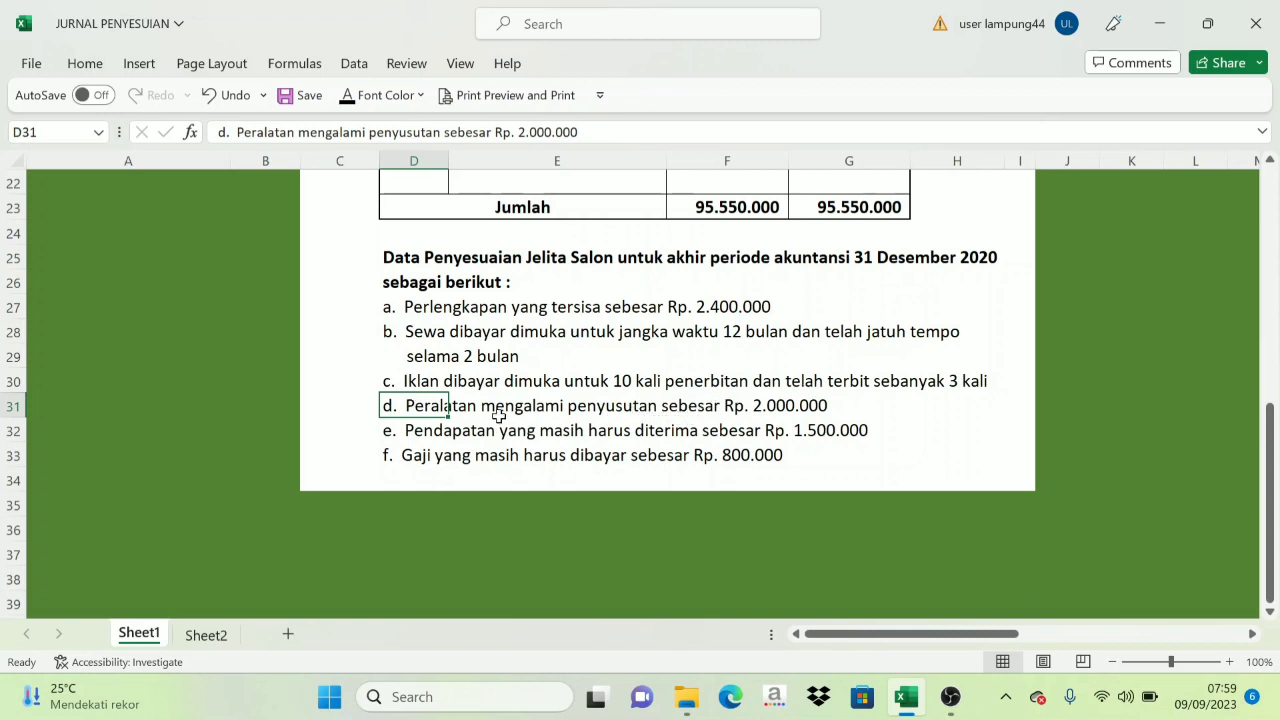
click(749, 412)
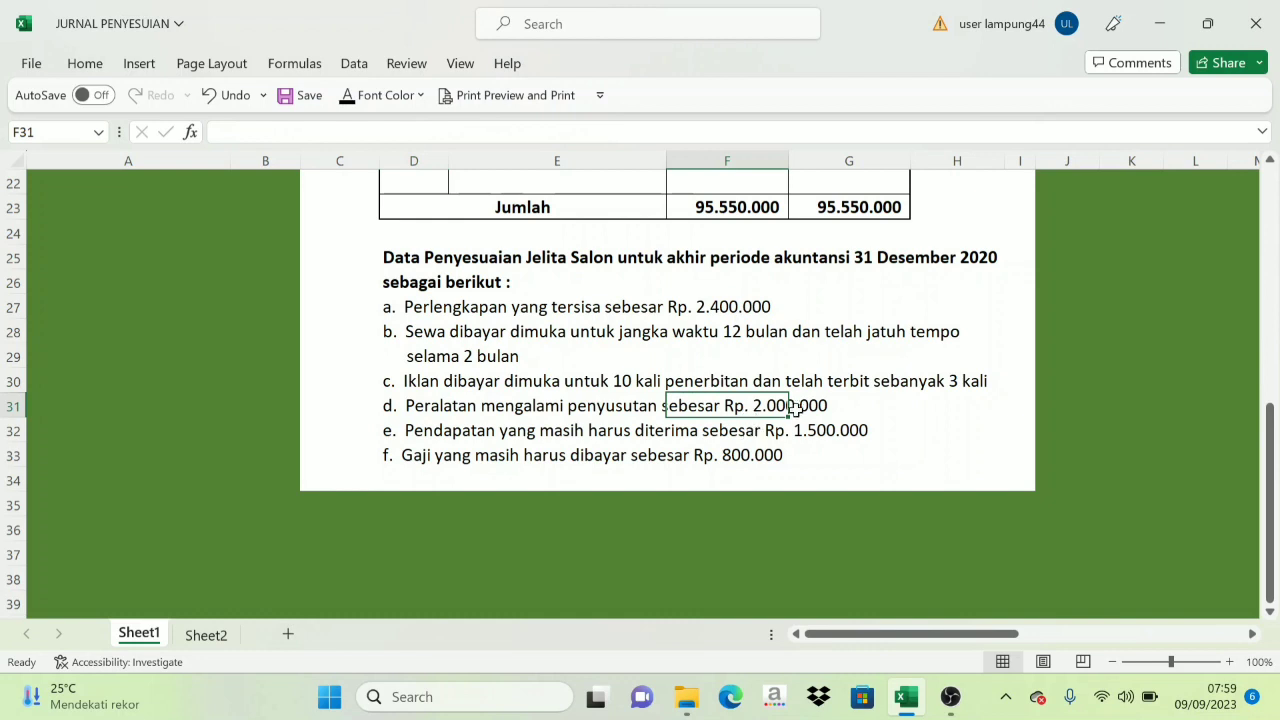
click(817, 408)
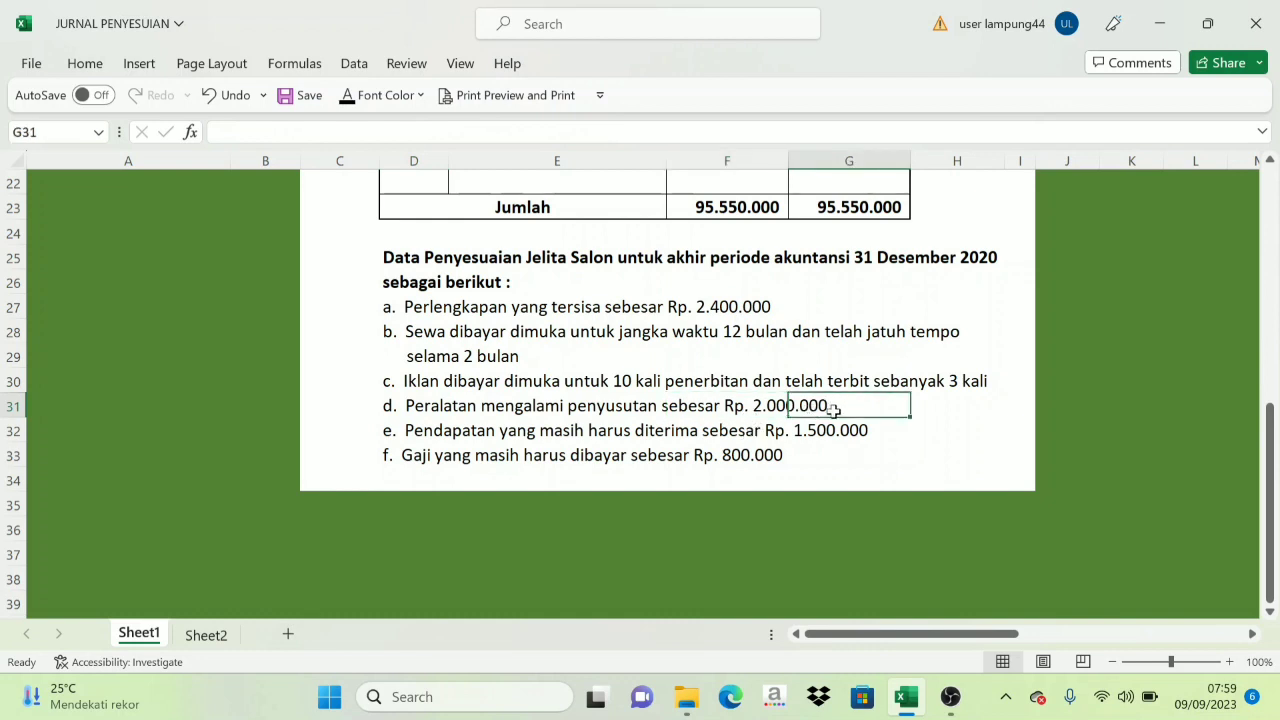
click(779, 402)
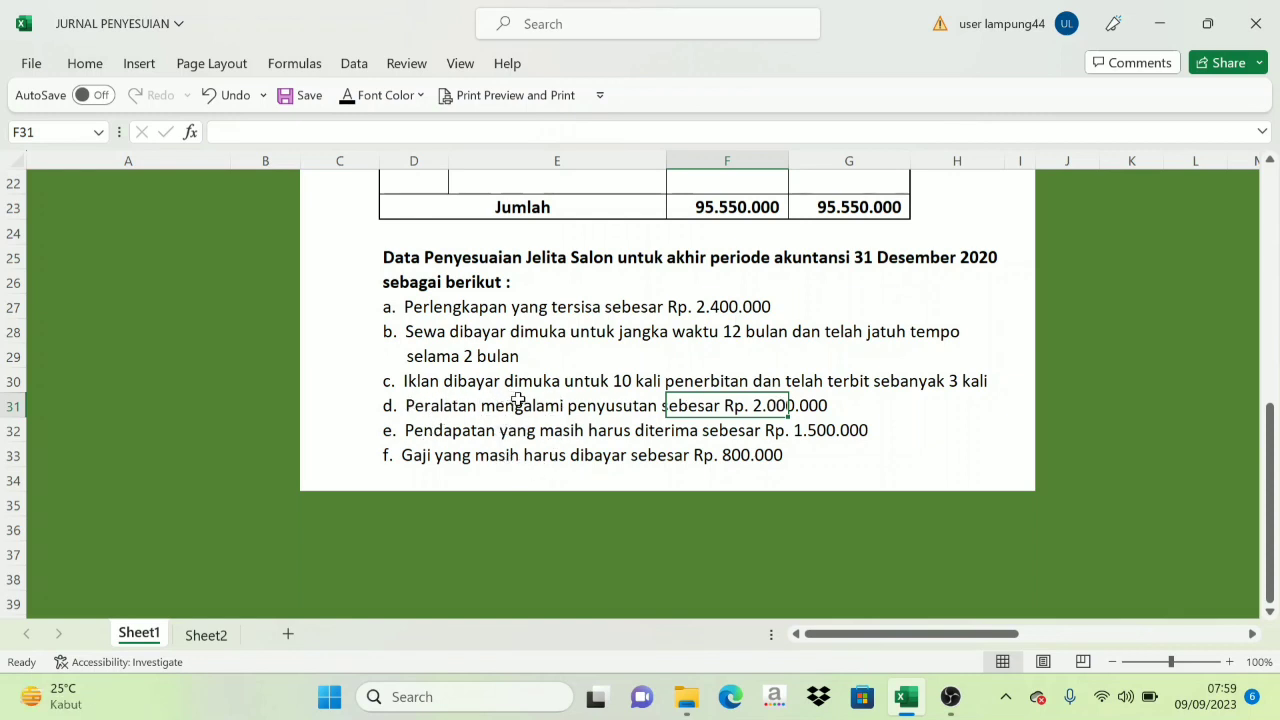
click(805, 409)
click(737, 404)
click(810, 408)
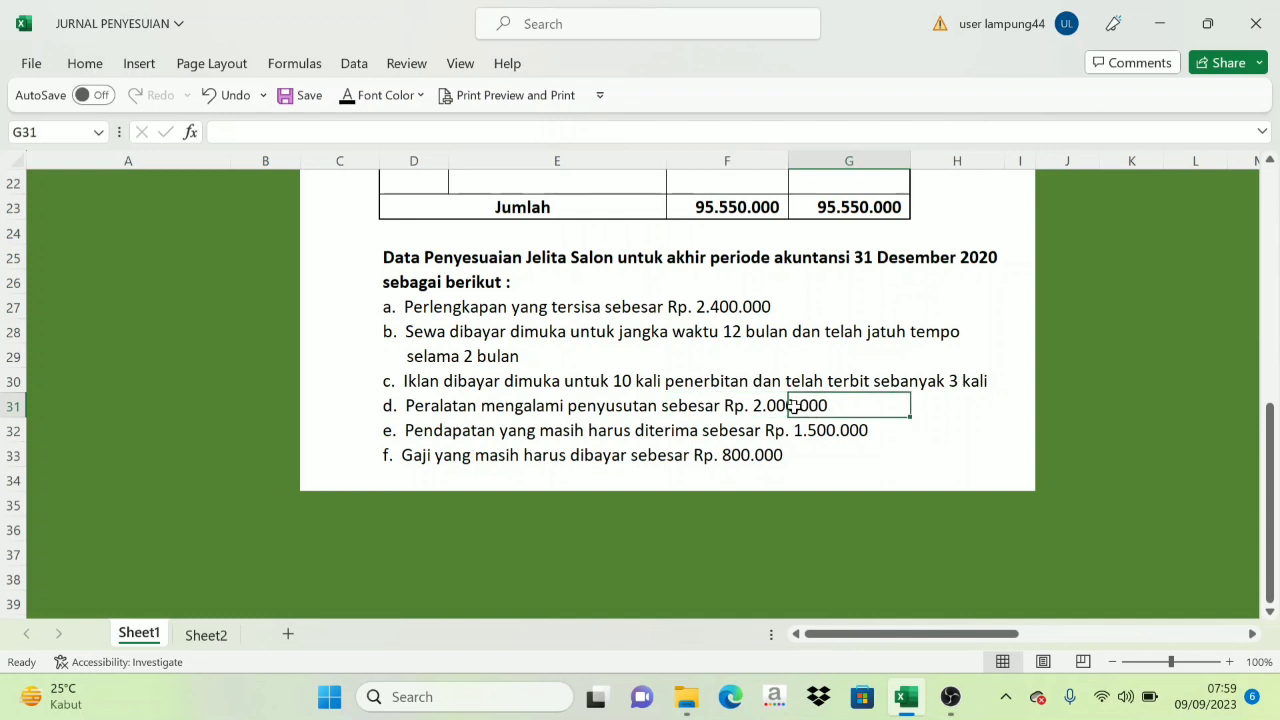
click(758, 403)
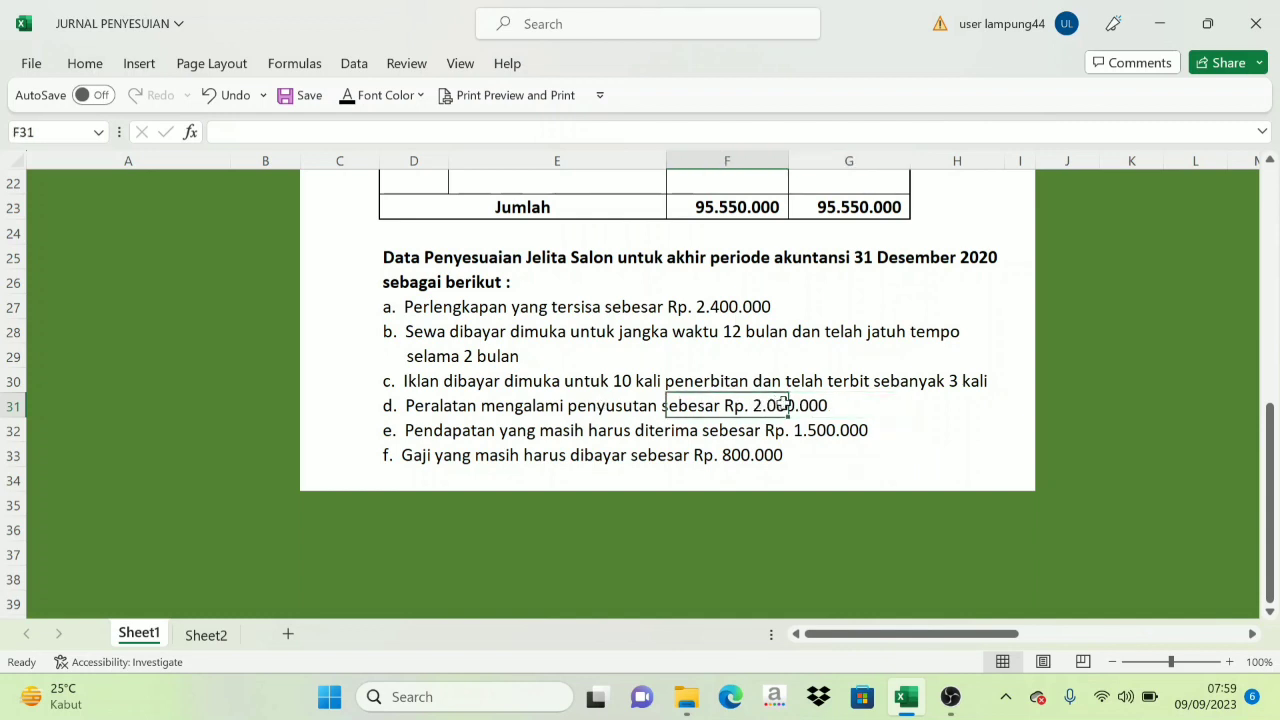
click(808, 406)
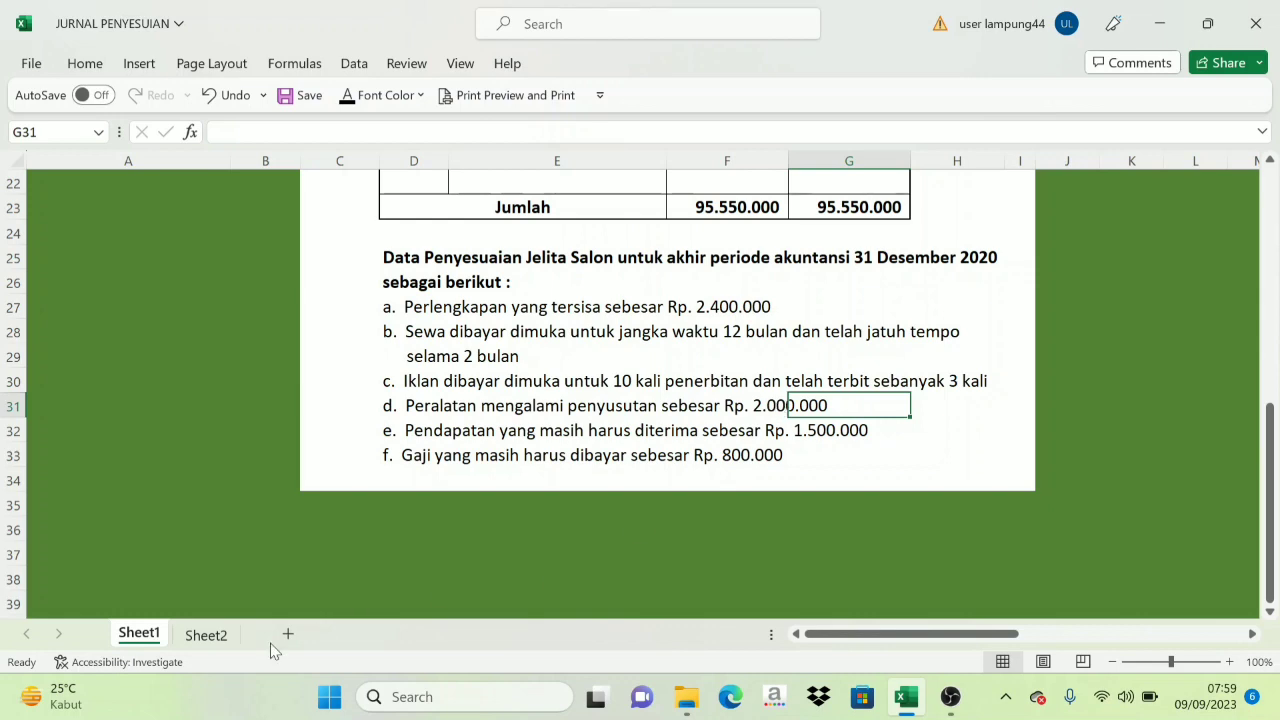
Step: On Sheet2, apply the black font colour to entry label d and the accounts Beban Penyusutan Peralatan and Akumulasi Penyusutan Peralatan in D15:F16
click(206, 635)
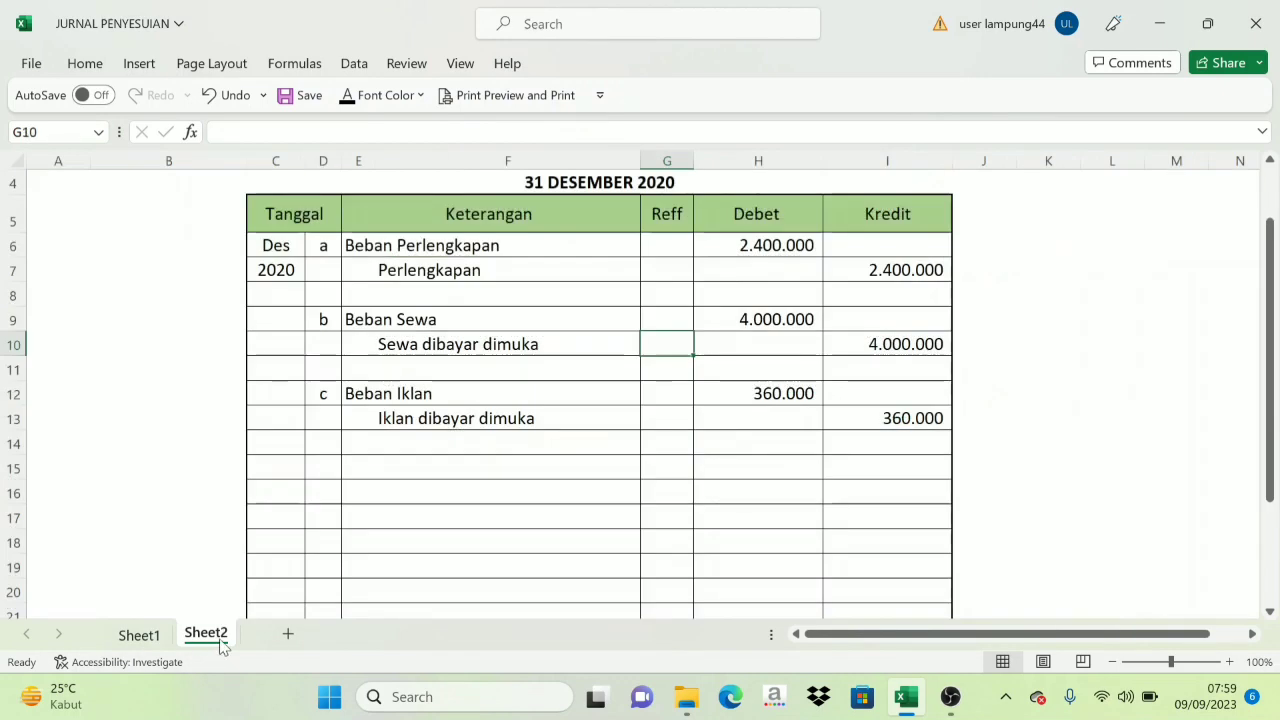
click(323, 471)
text(d)
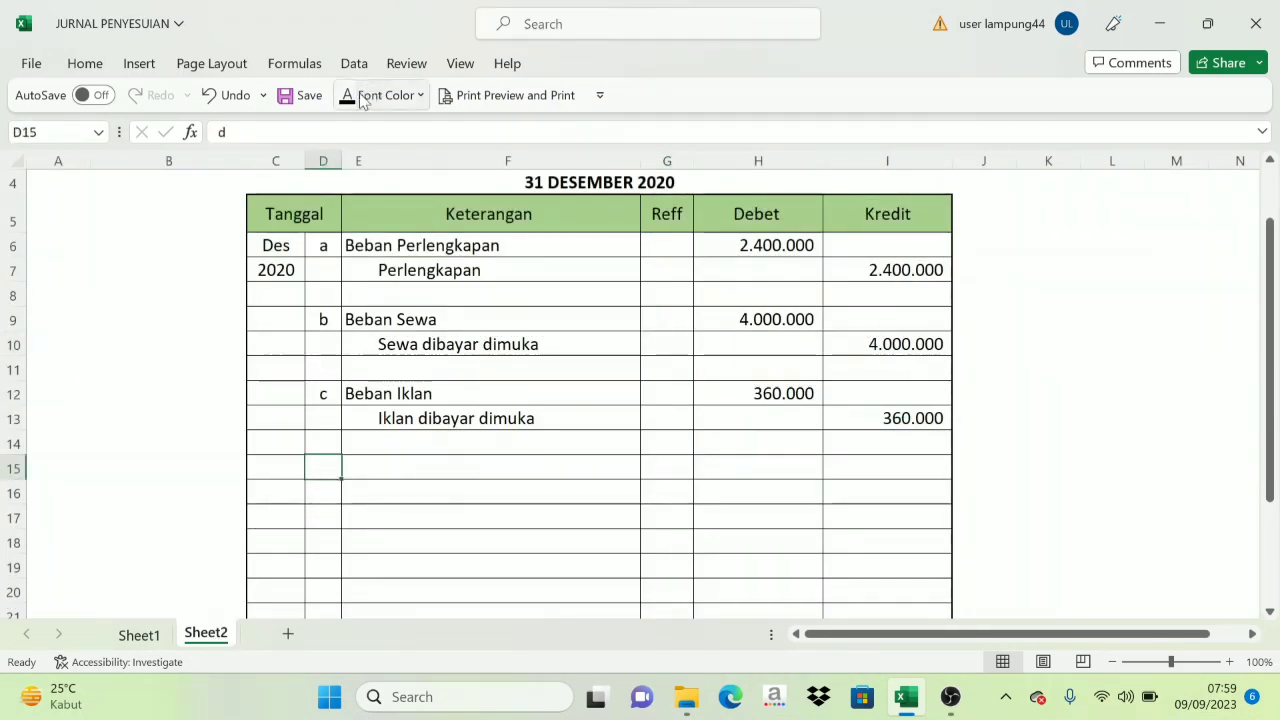
click(360, 463)
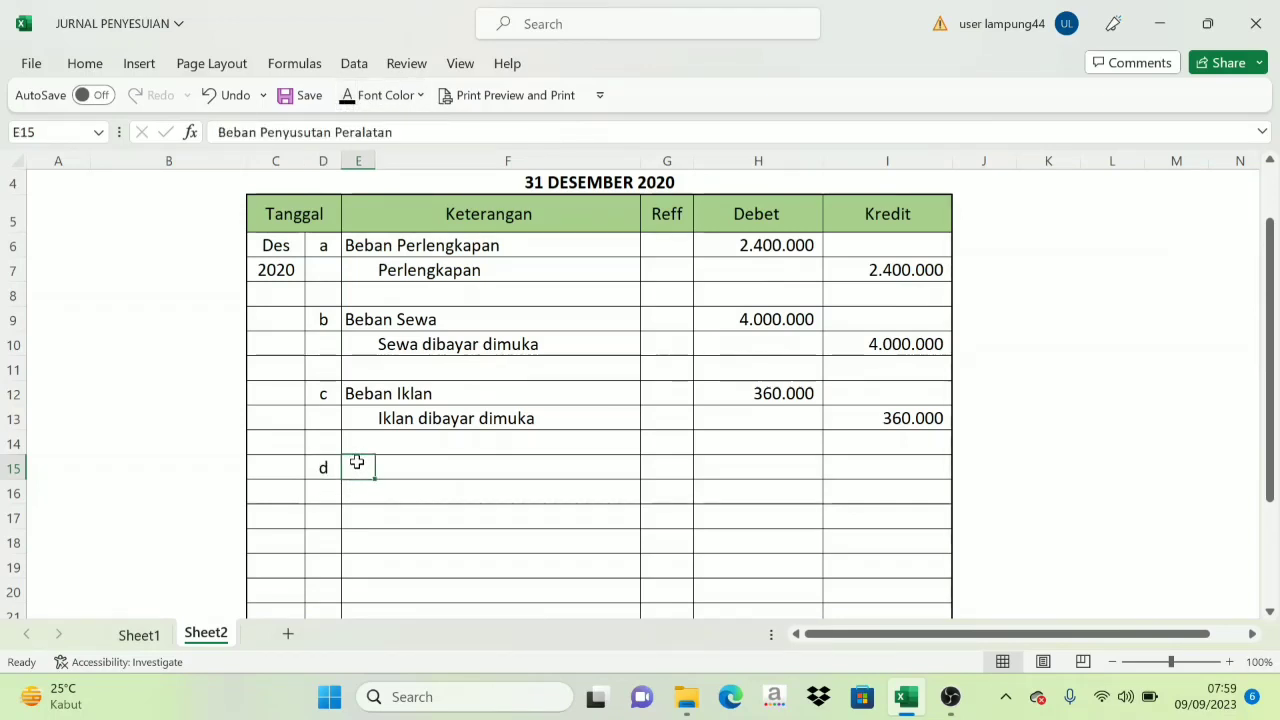
drag(360, 467, 410, 484)
click(360, 100)
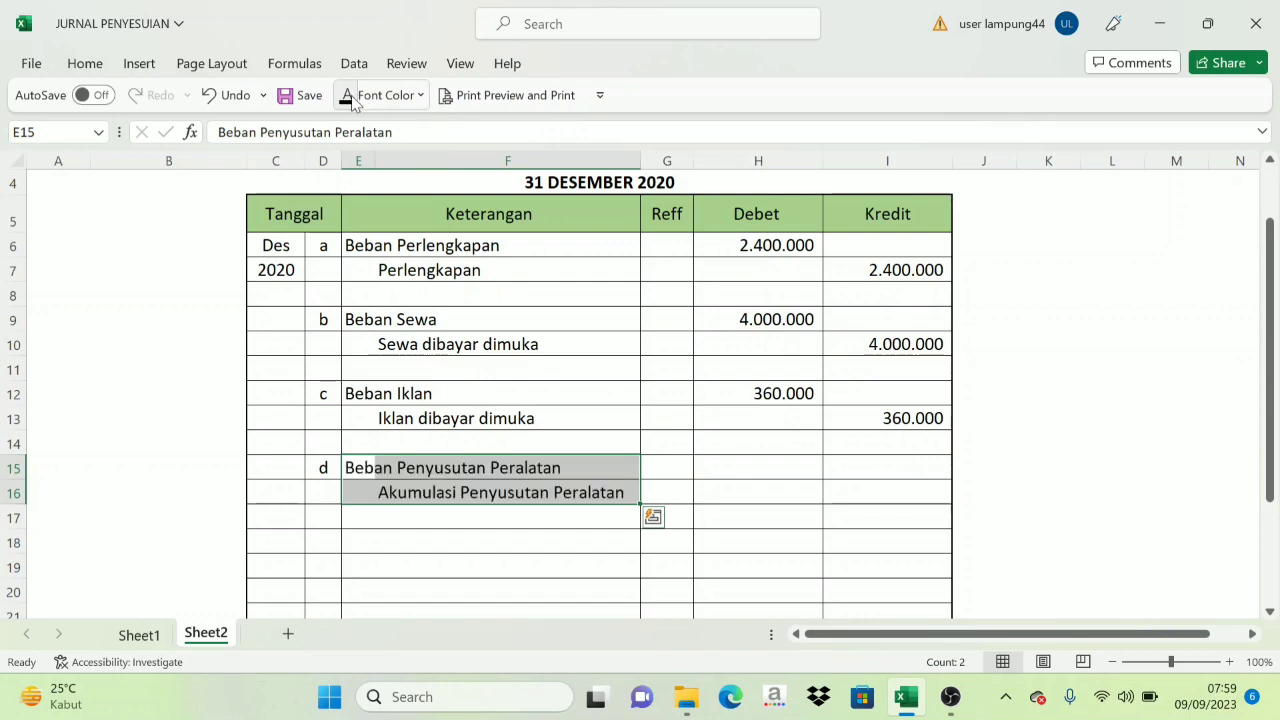
click(455, 490)
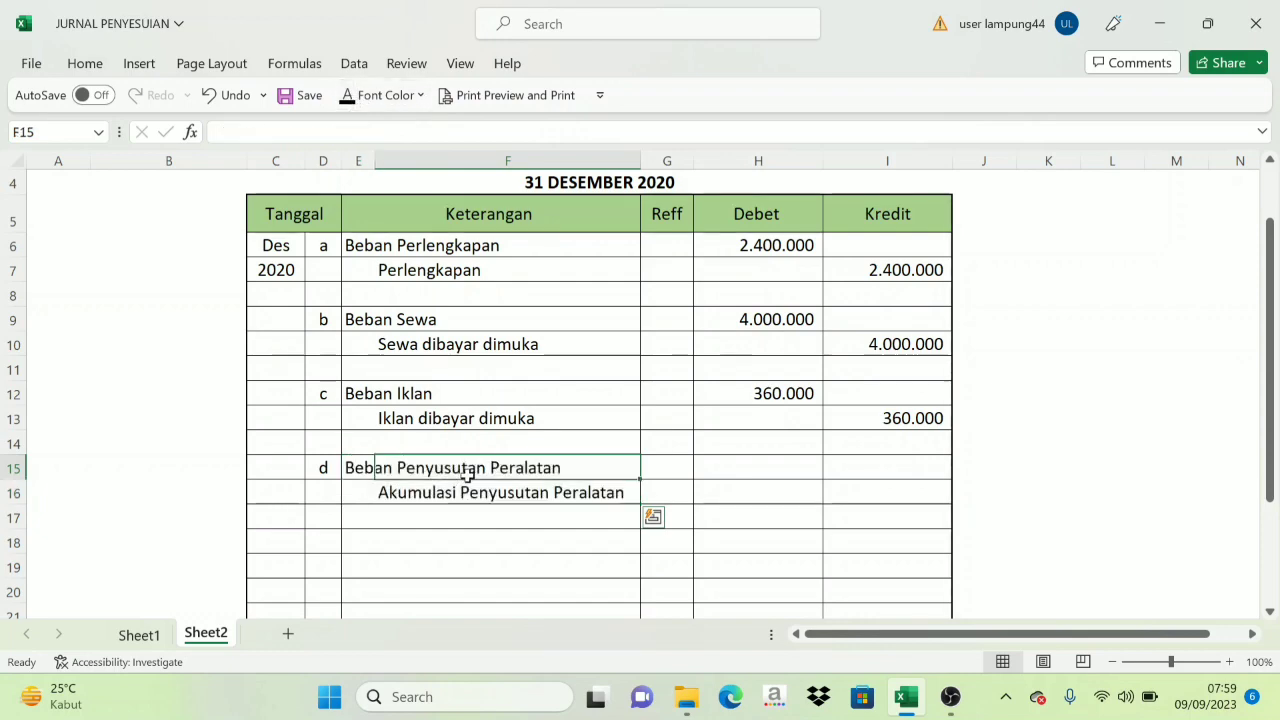
Step: Check adjustment note d on Sheet1 and apply the black font colour to entry d's debit and credit amounts in H15:I16 on Sheet2
click(161, 635)
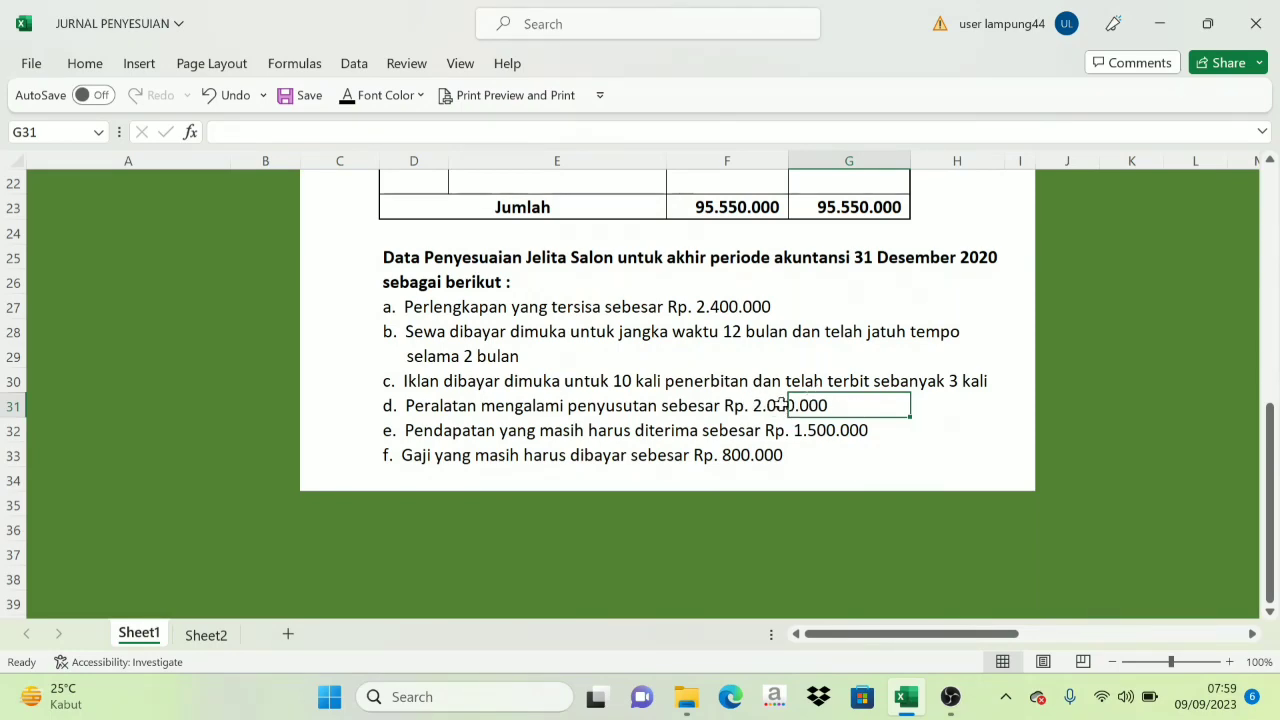
click(204, 637)
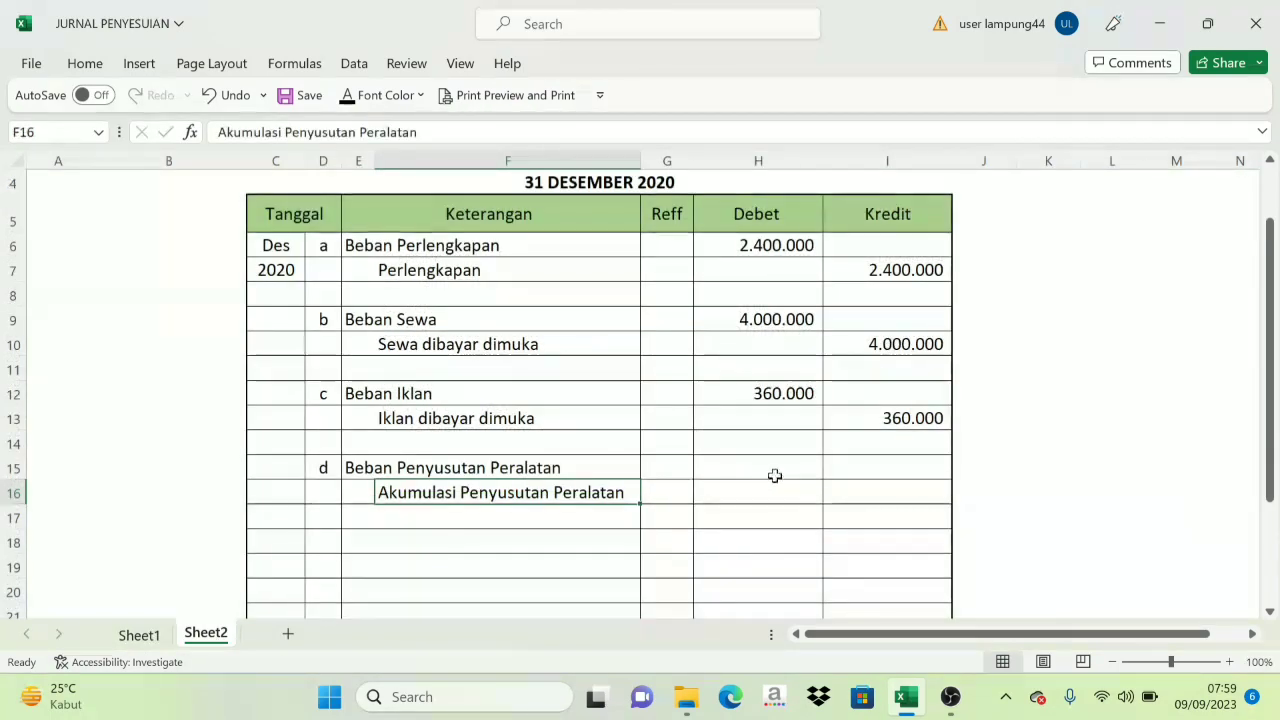
drag(775, 476, 860, 490)
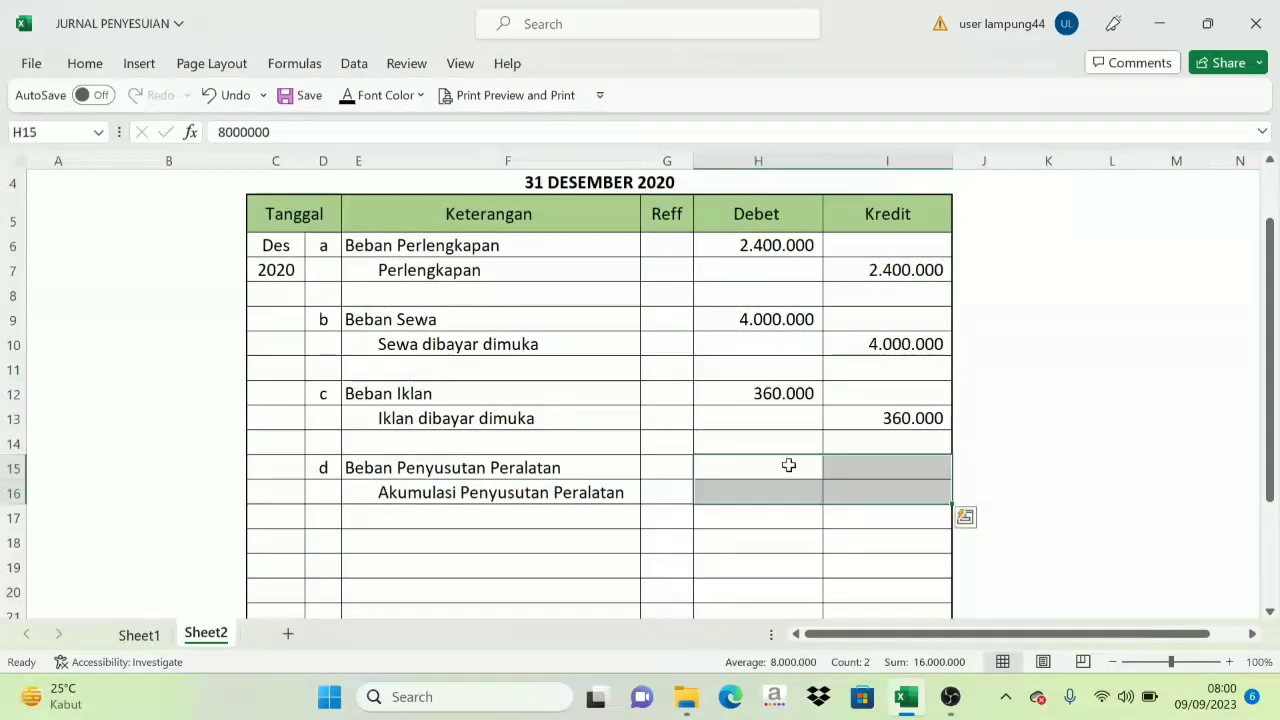
click(347, 98)
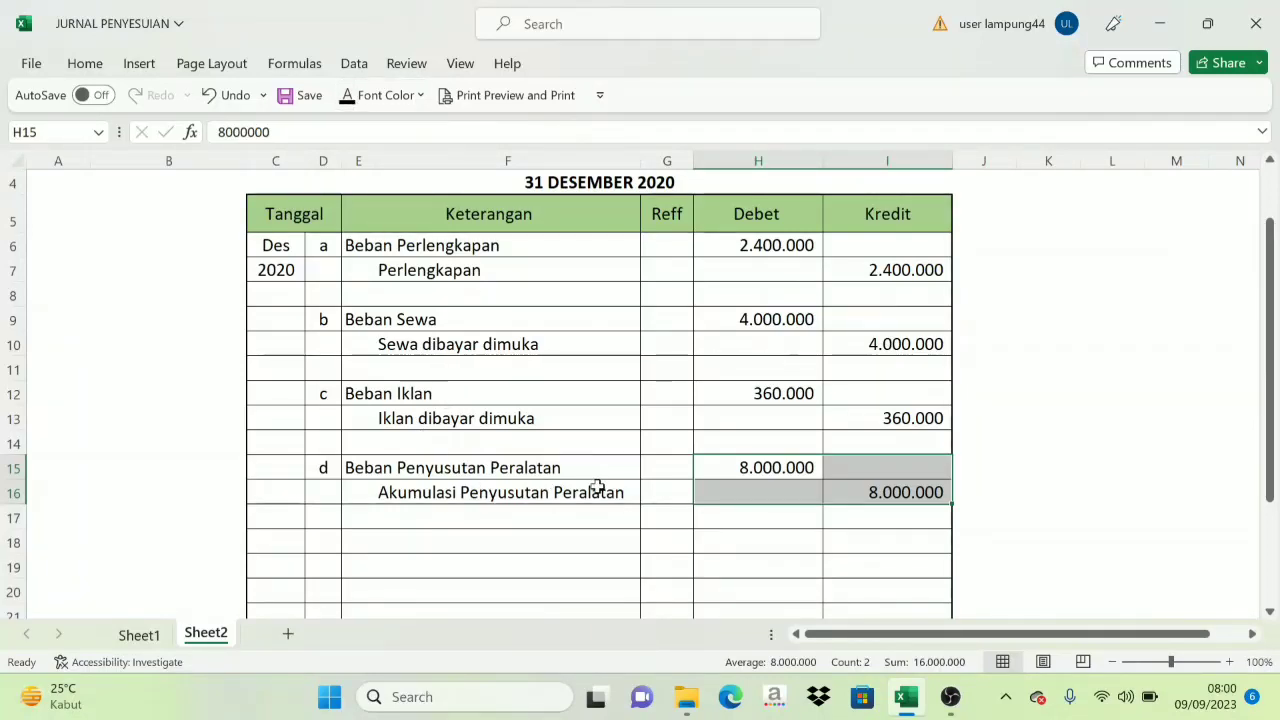
Step: Examine the depreciation amount in adjustment note d on Sheet1 and the Peralatan account in the trial balance
click(139, 634)
click(763, 416)
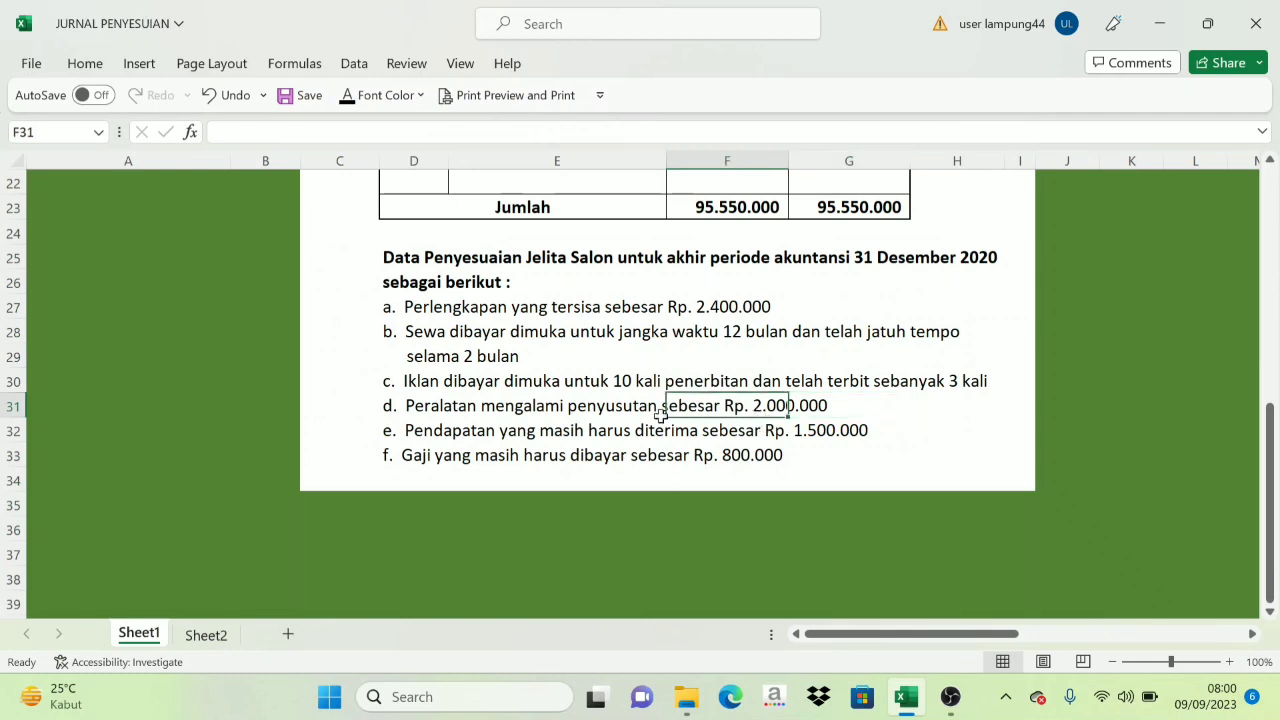
scroll(752, 430, up, 3)
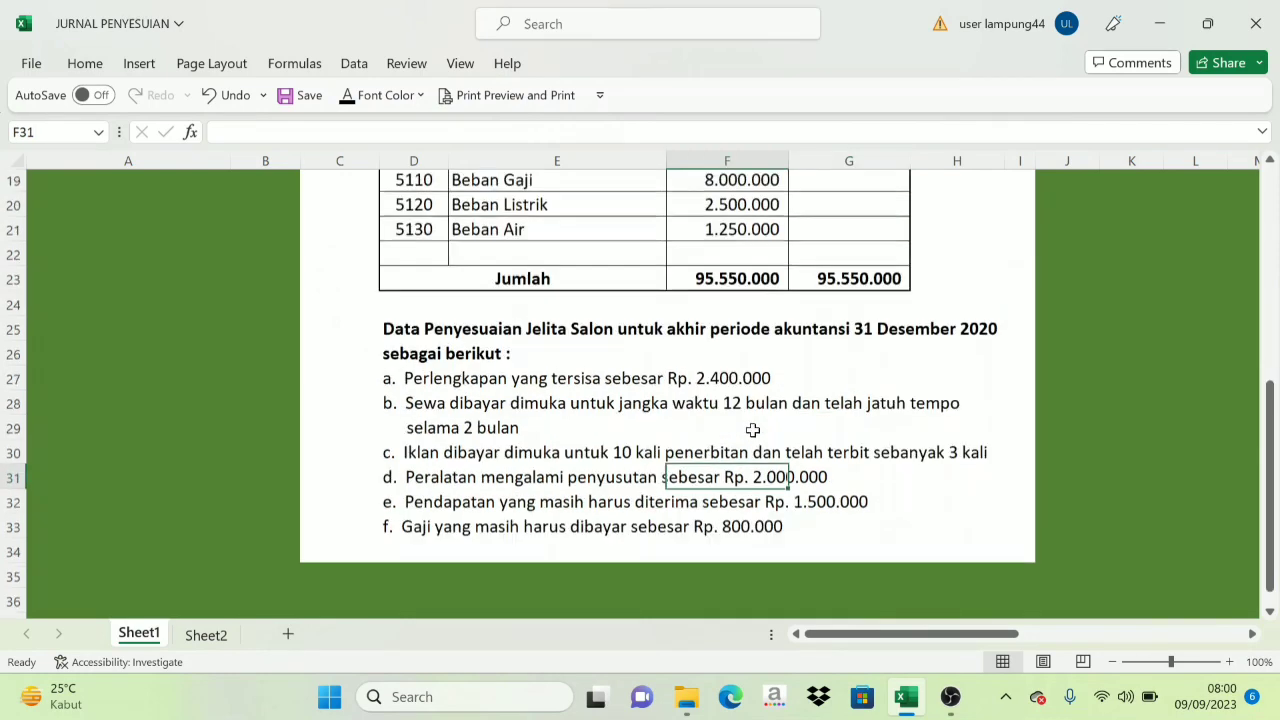
scroll(752, 430, up, 3)
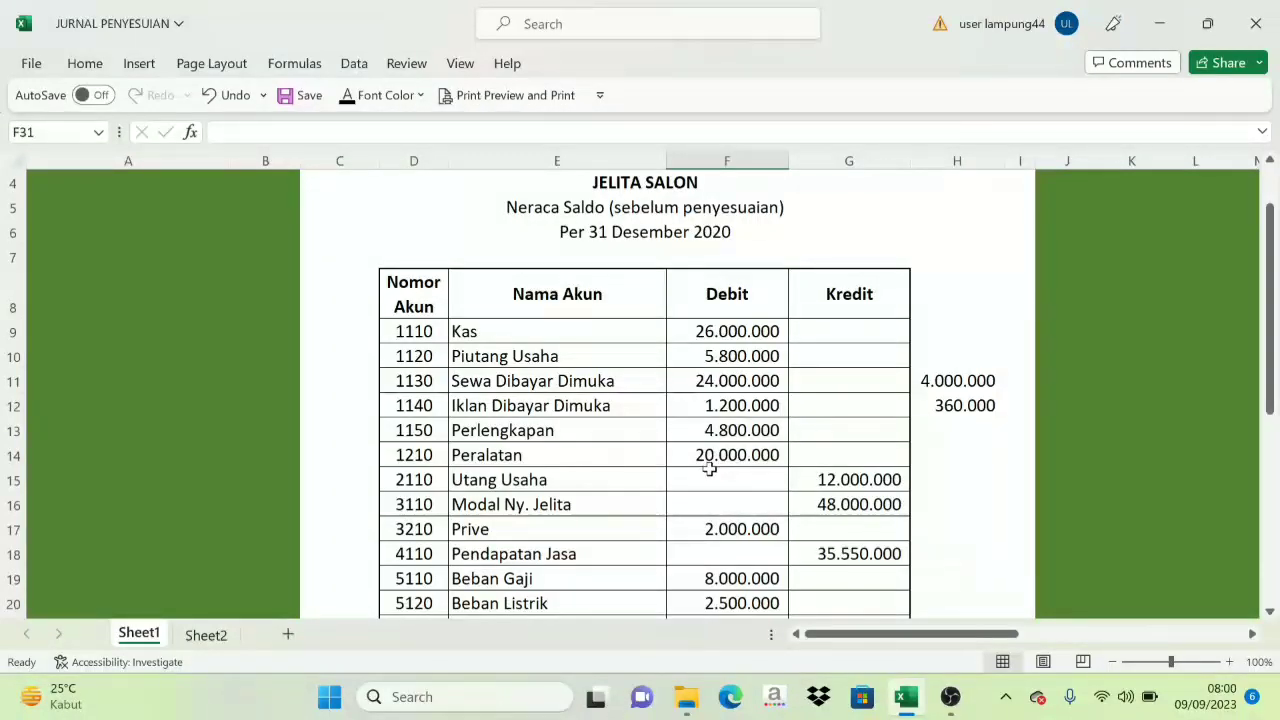
scroll(708, 468, down, 3)
scroll(712, 476, down, 3)
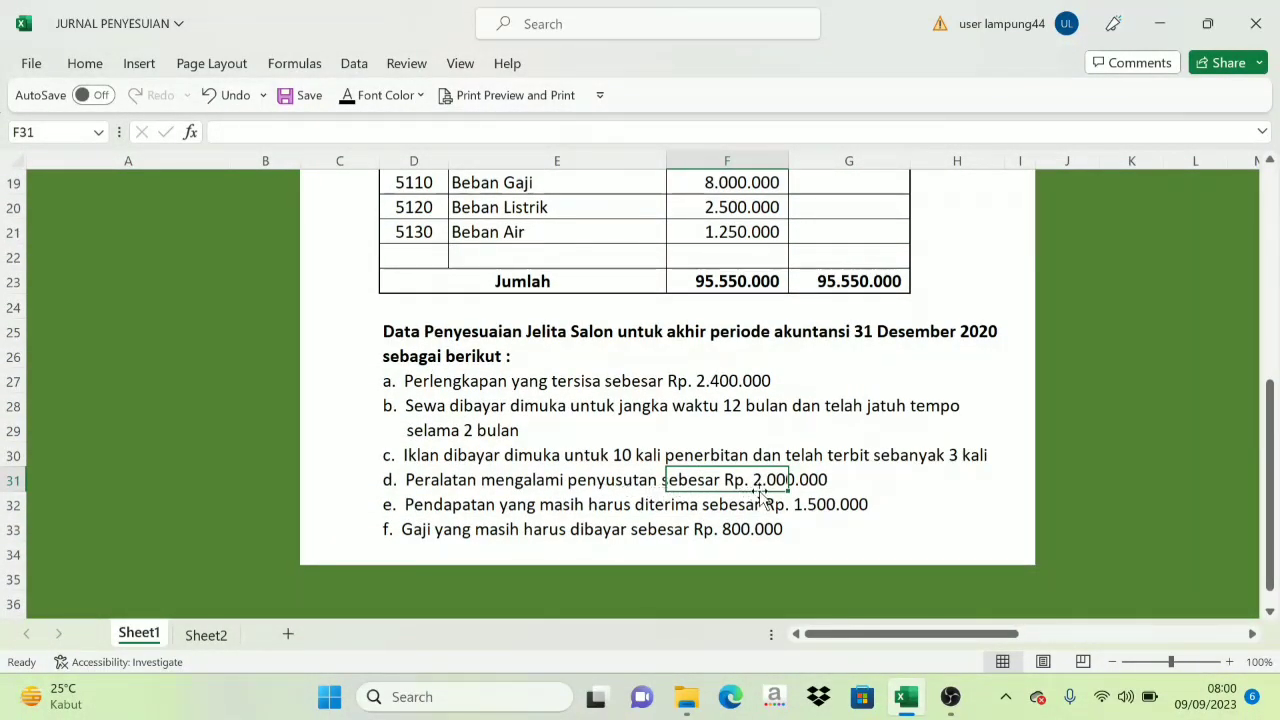
Step: On Sheet2, set the debit of Beban Penyusutan Peralatan in H15 and the credit of Akumulasi Penyusutan Peralatan in I16 to 2.000.000
click(208, 635)
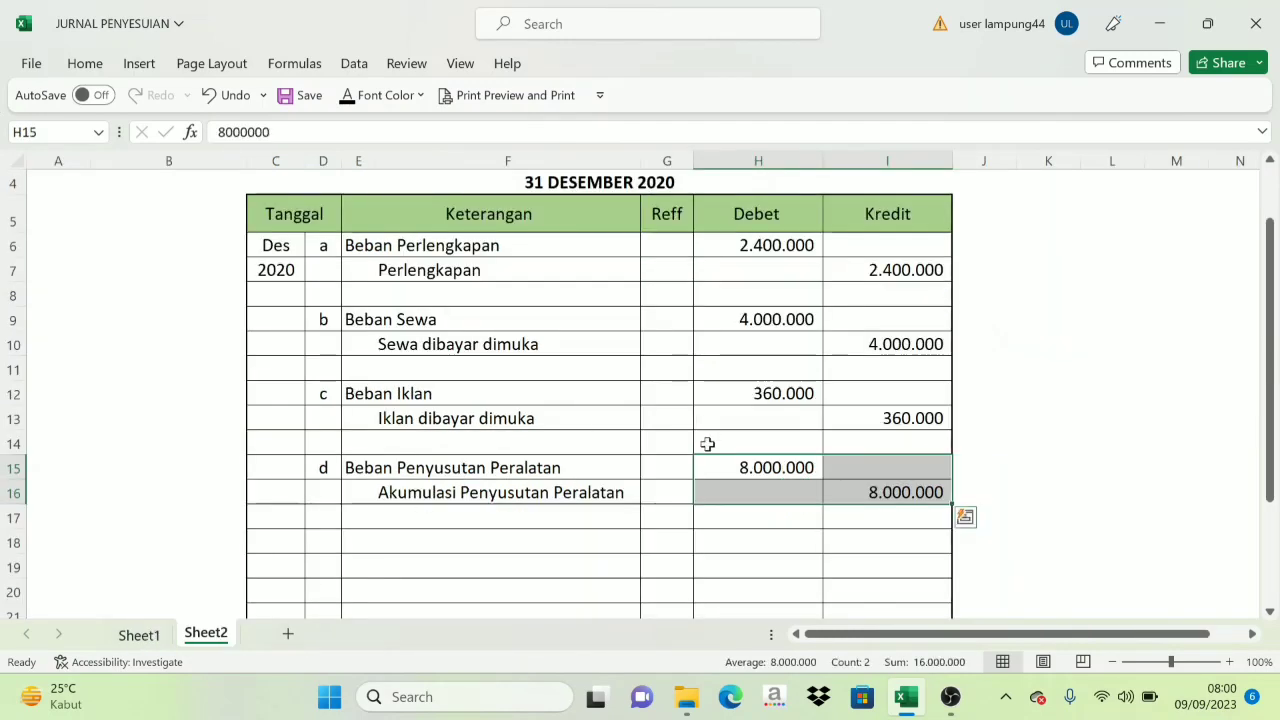
click(722, 471)
text(2)
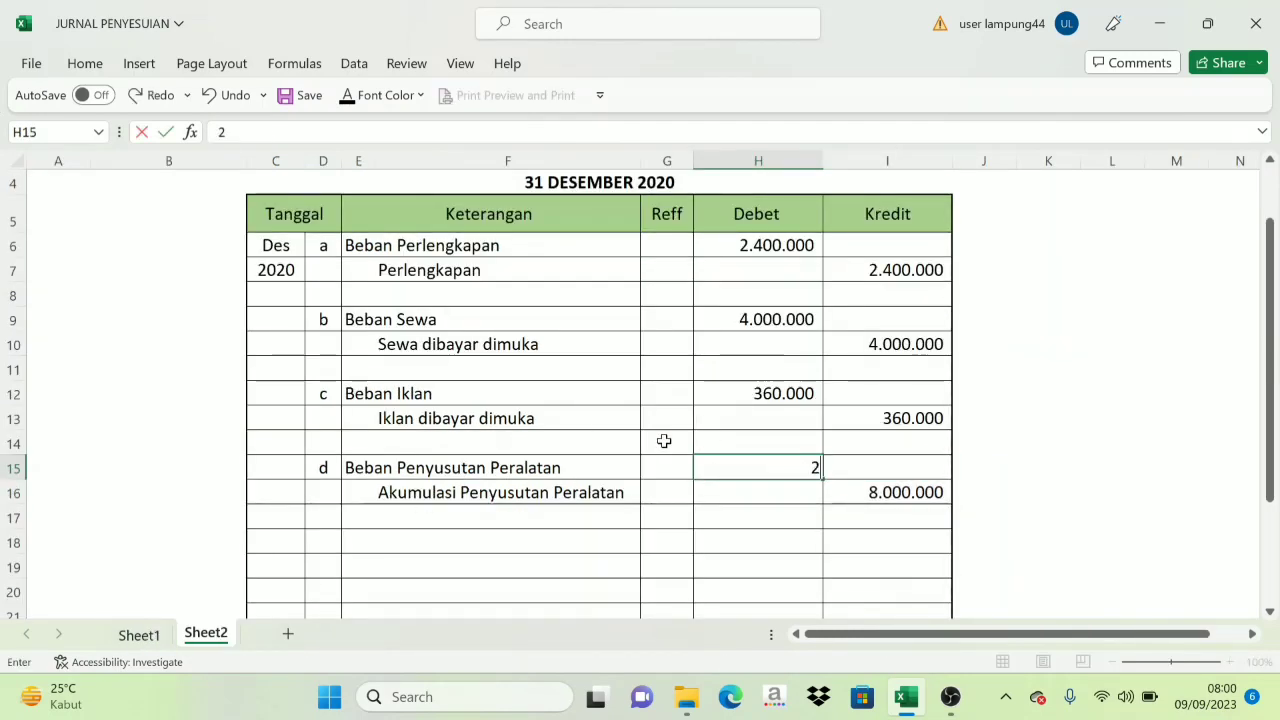
text(.000.000)
key(Return)
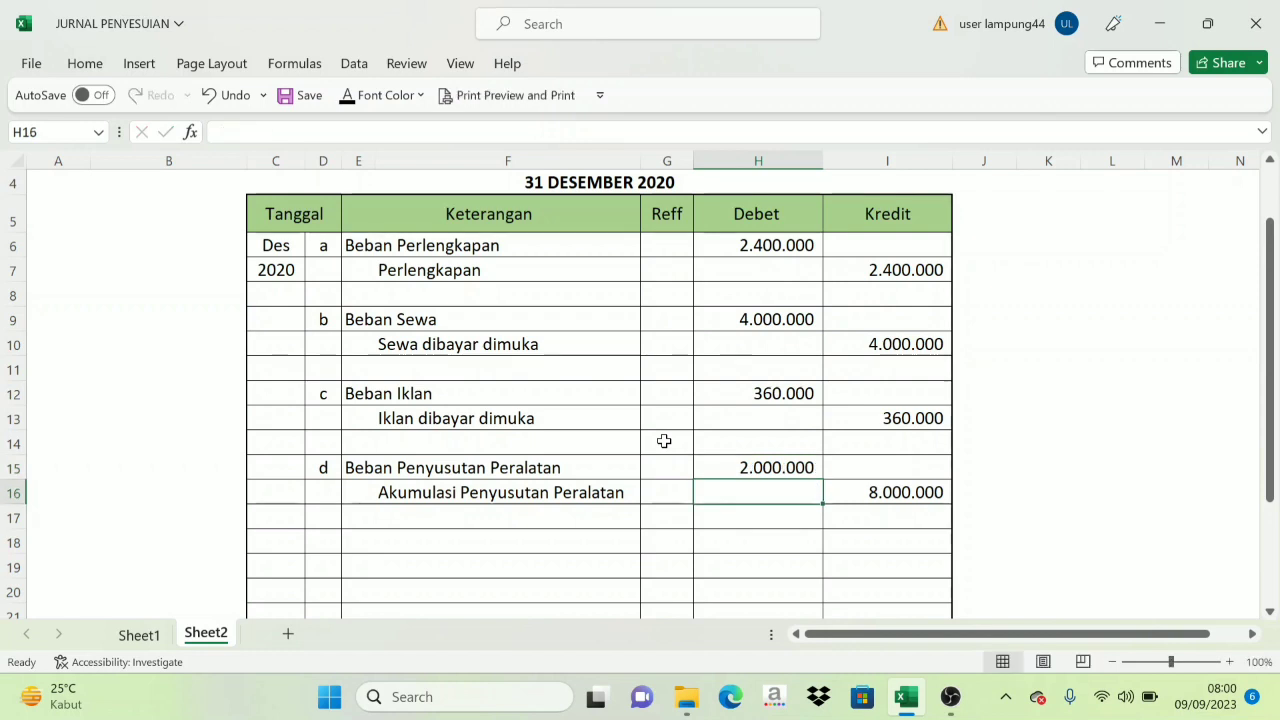
key(Right)
text(2000000)
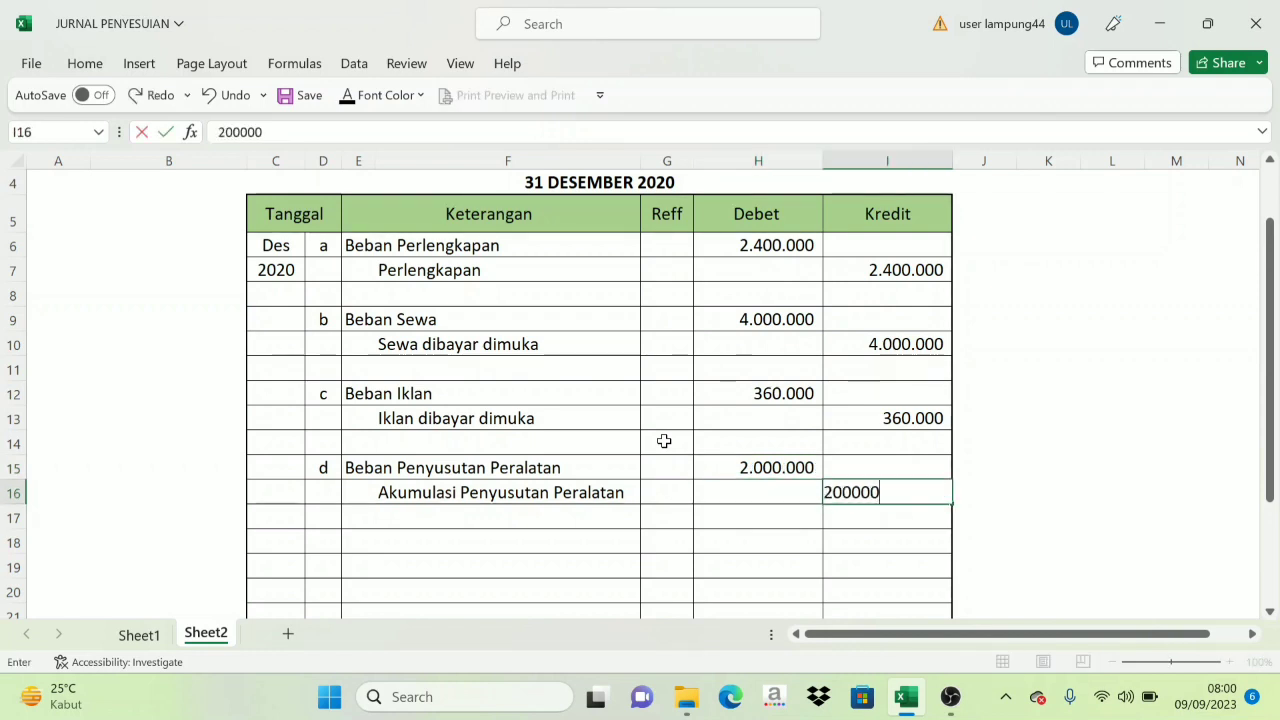
key(Return)
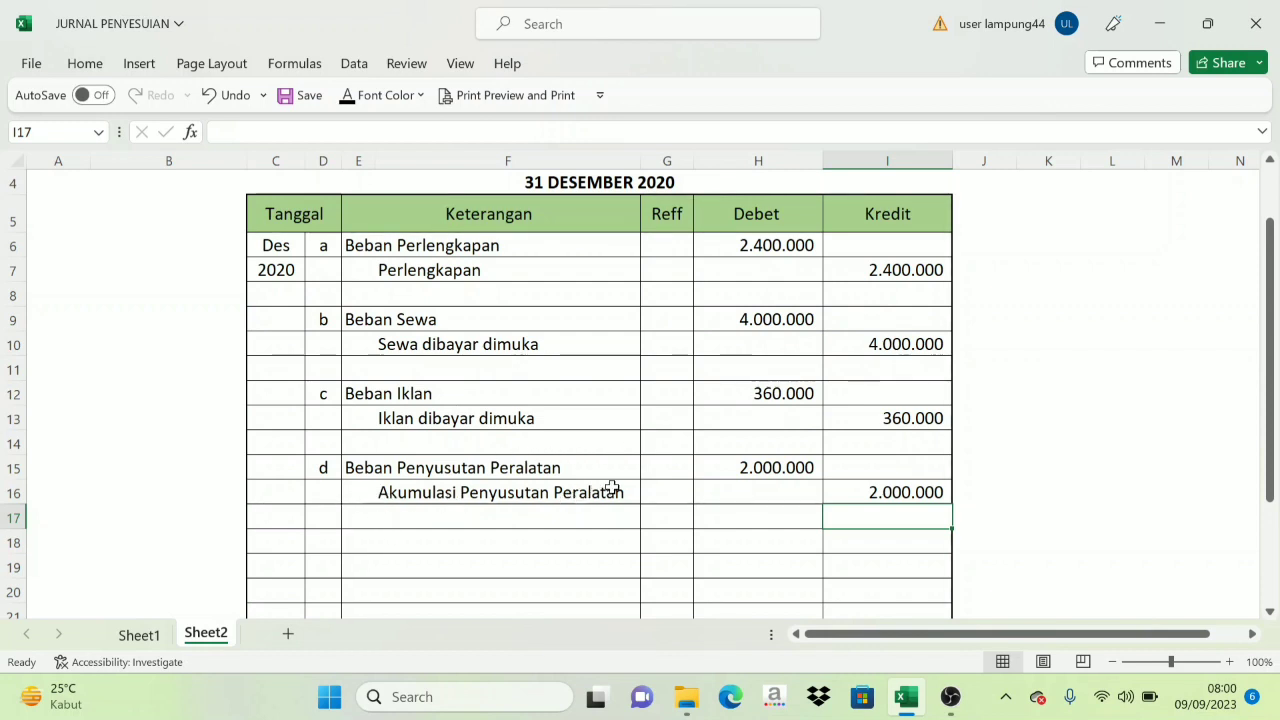
click(776, 468)
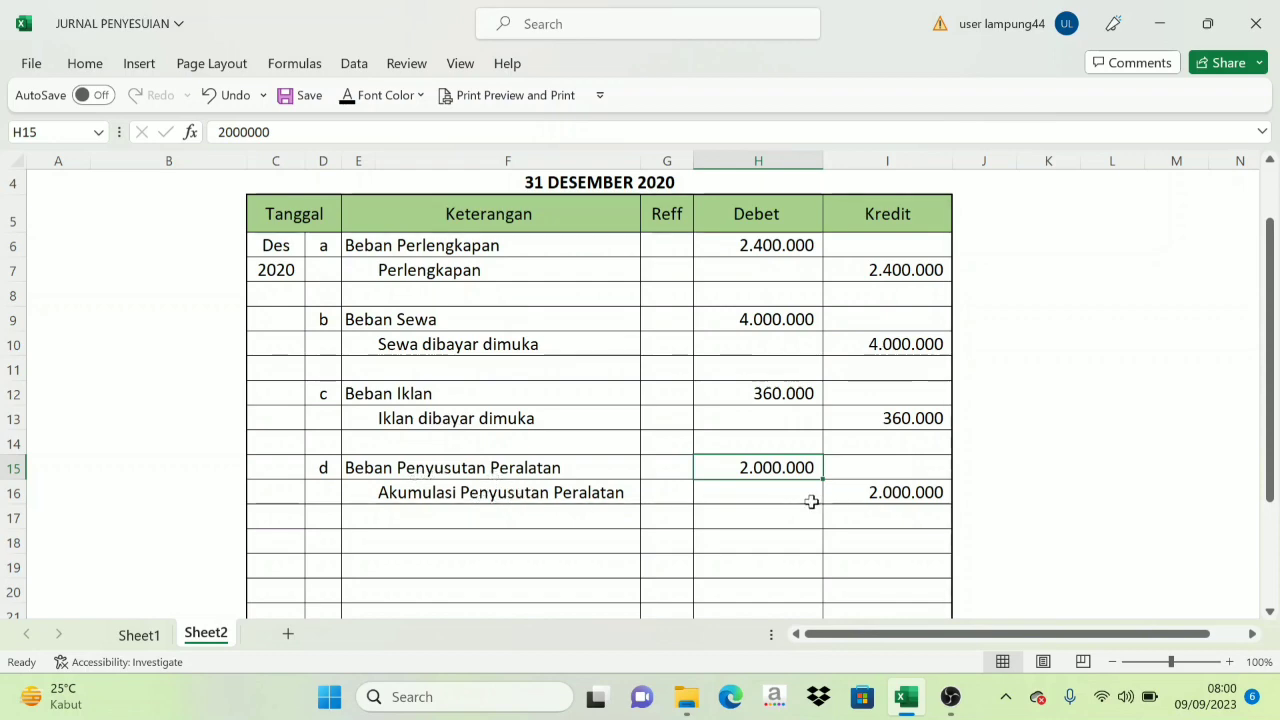
Step: Examine adjustment notes e and f on Sheet1 about the accrued revenue and the unpaid salaries
click(140, 635)
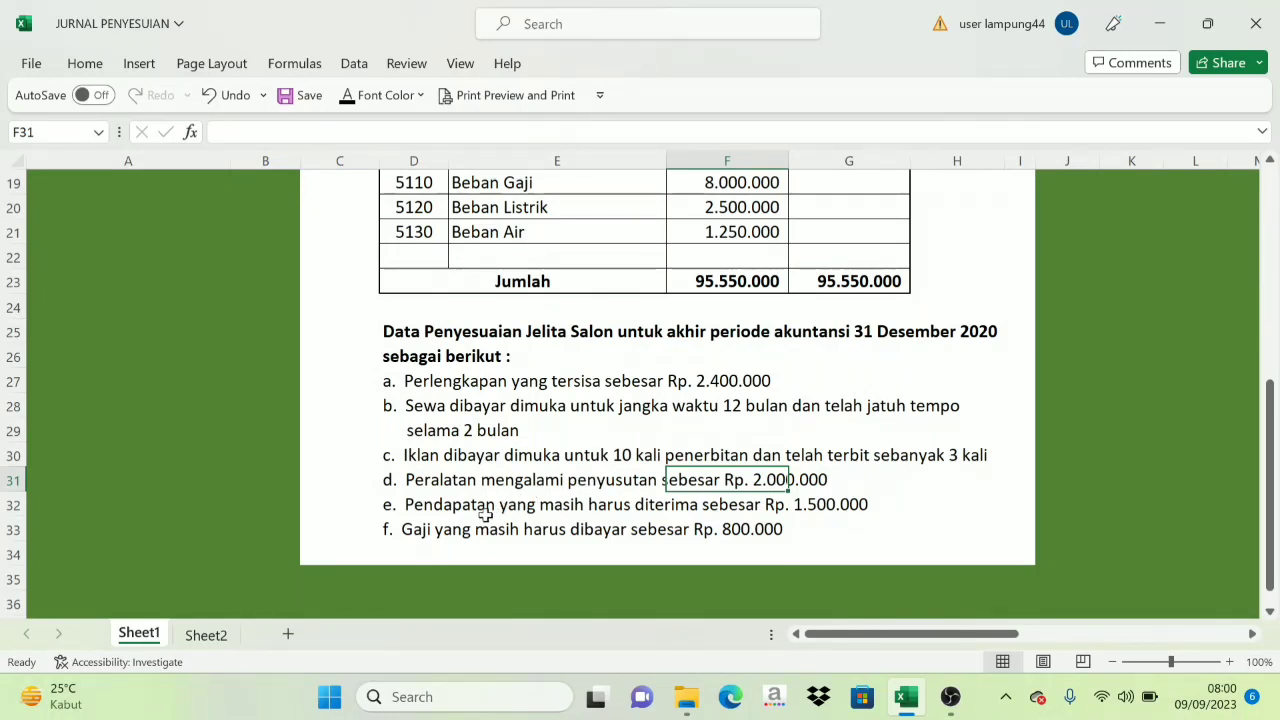
scroll(465, 452, down, 1)
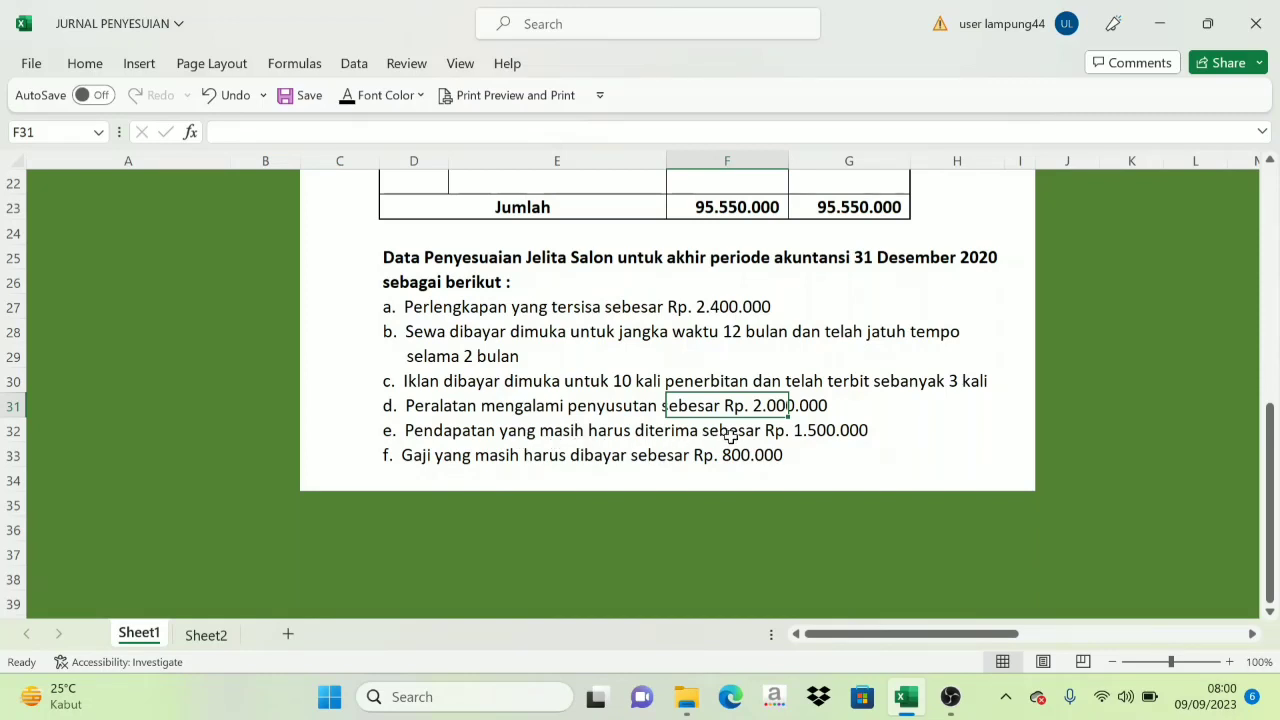
click(799, 448)
click(843, 432)
click(642, 452)
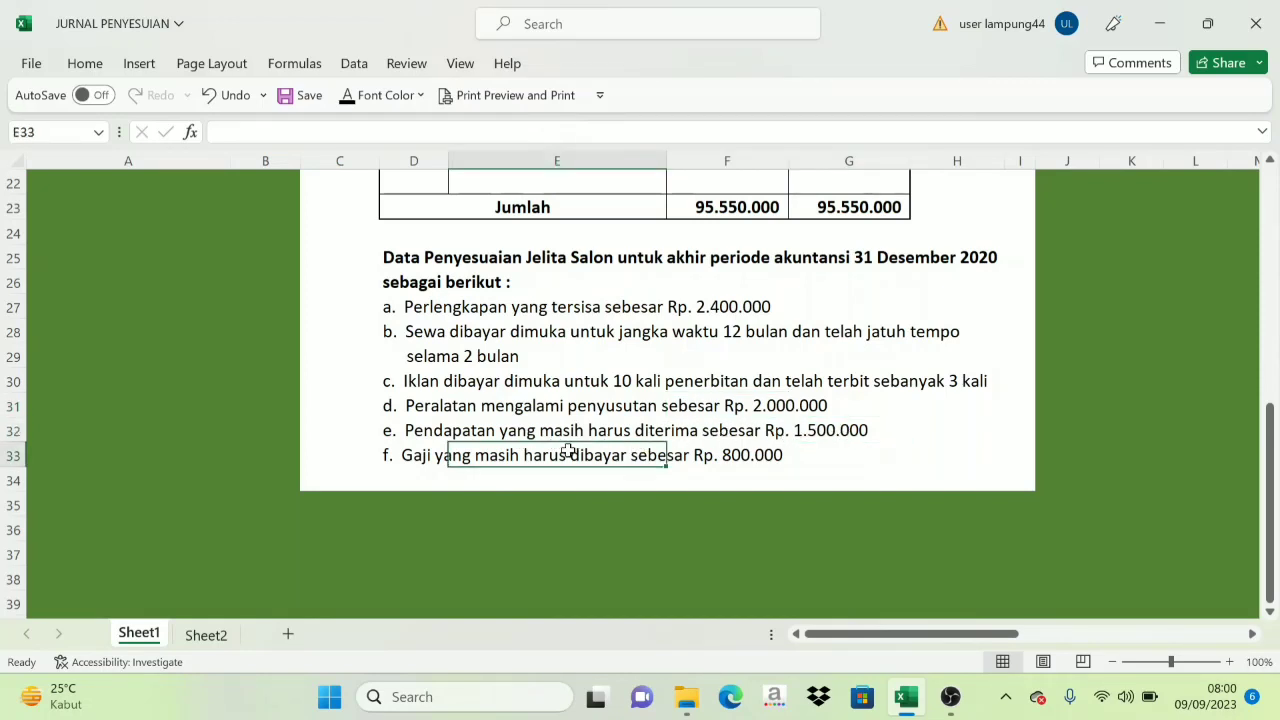
click(443, 435)
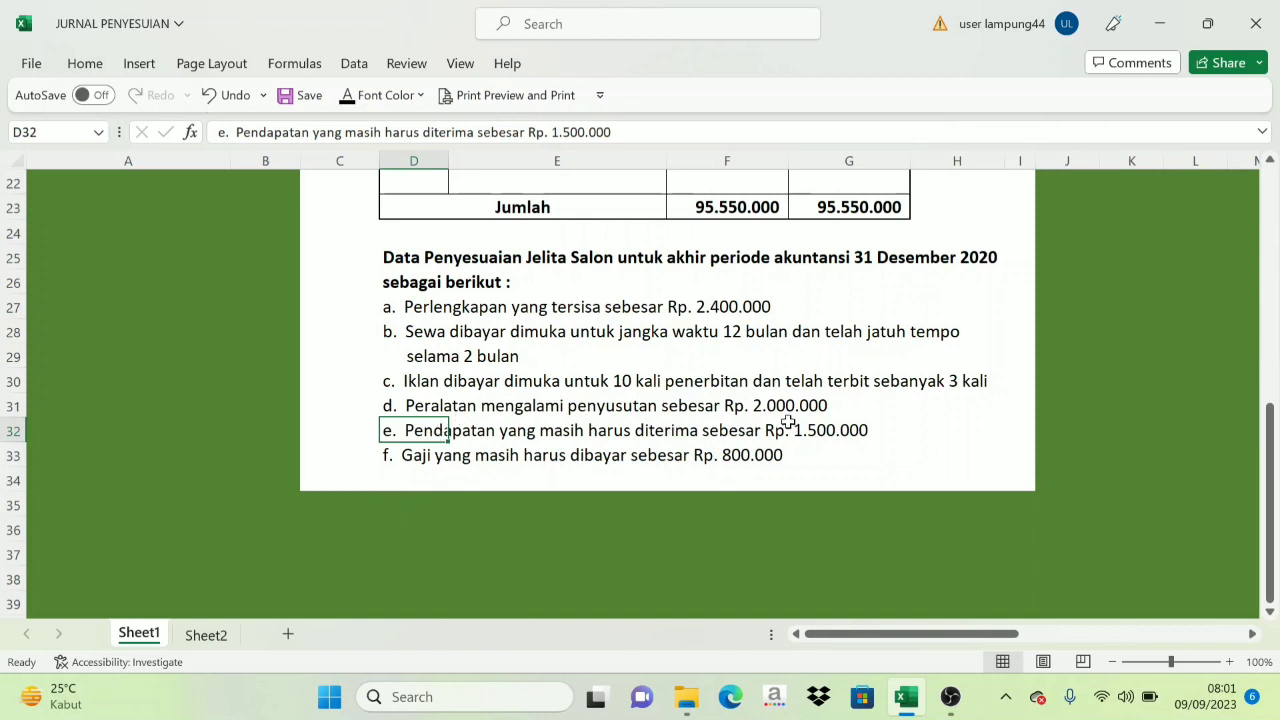
Step: On Sheet2, apply the black font colour to entry label e and the accounts Piutang Usaha and Pendapatan Jasa in D18:F19
click(205, 635)
scroll(403, 538, down, 1)
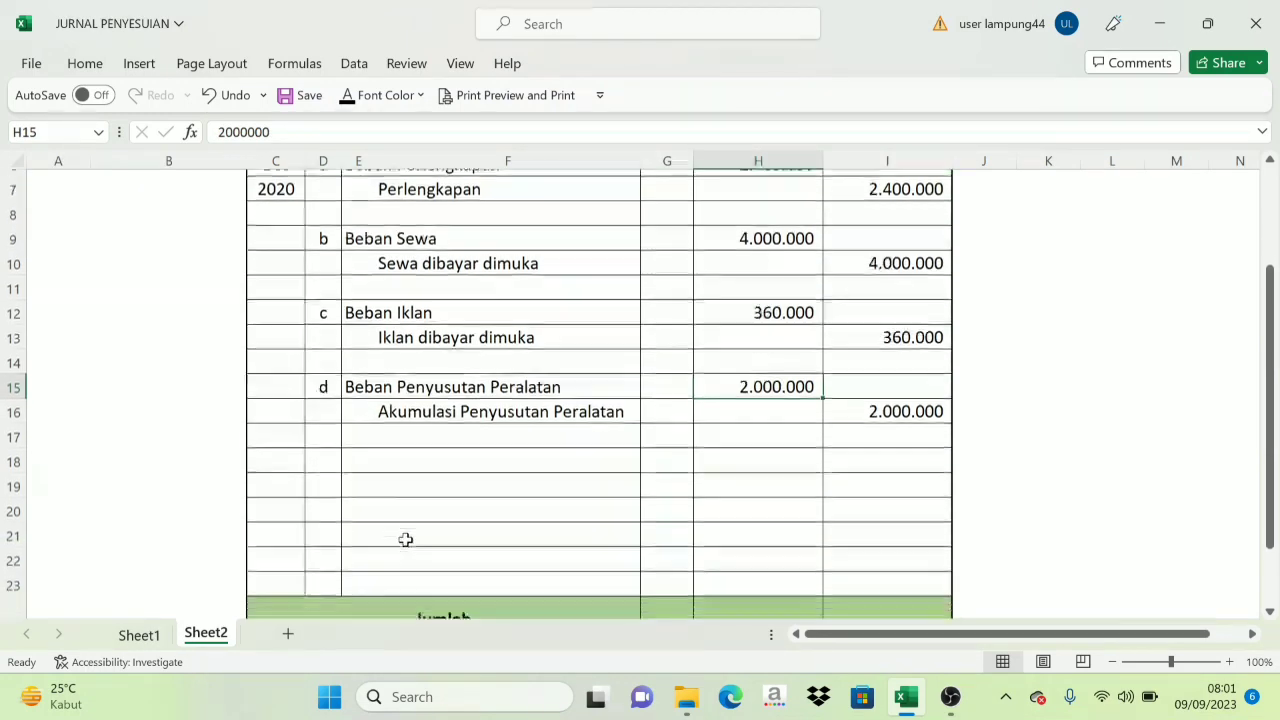
click(318, 452)
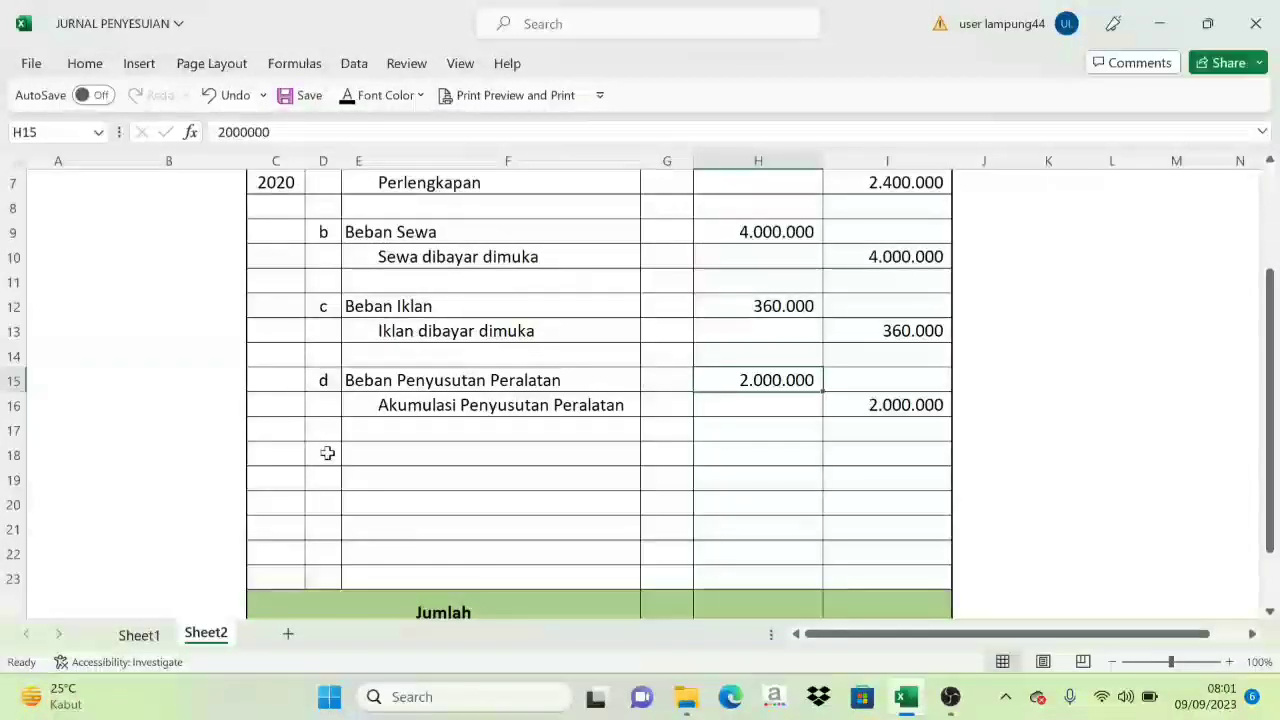
click(377, 93)
click(359, 455)
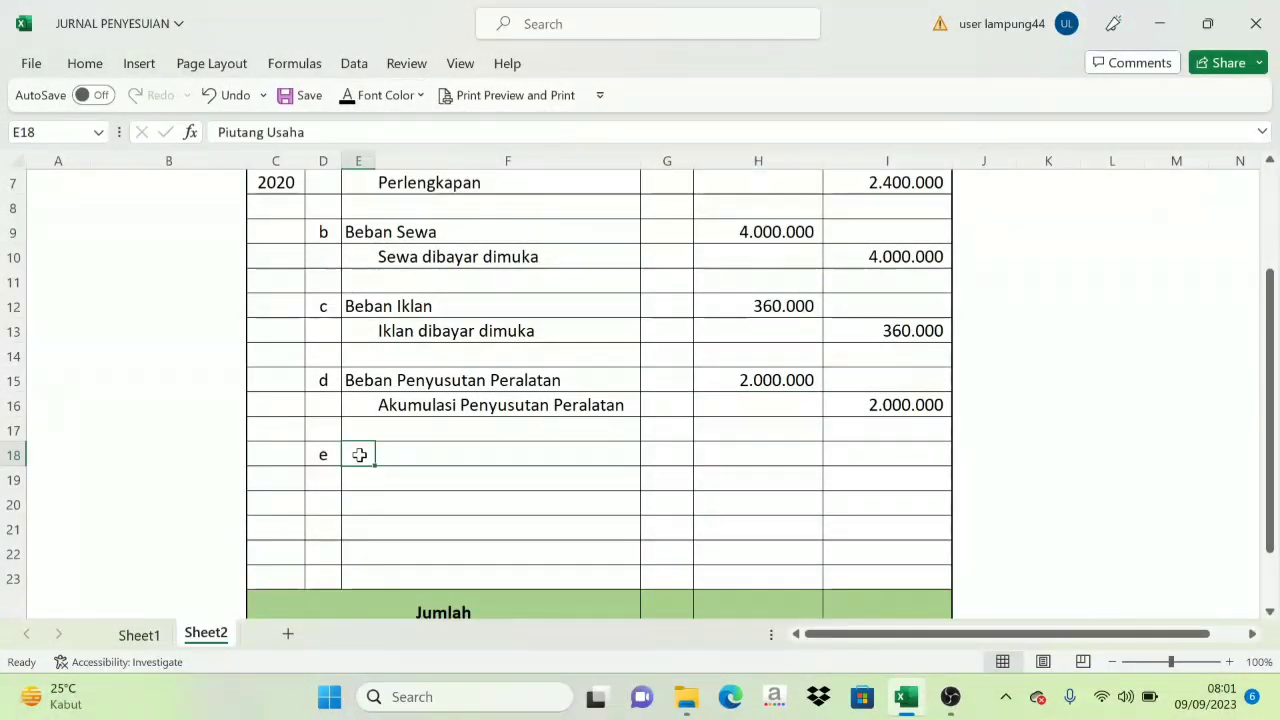
click(347, 95)
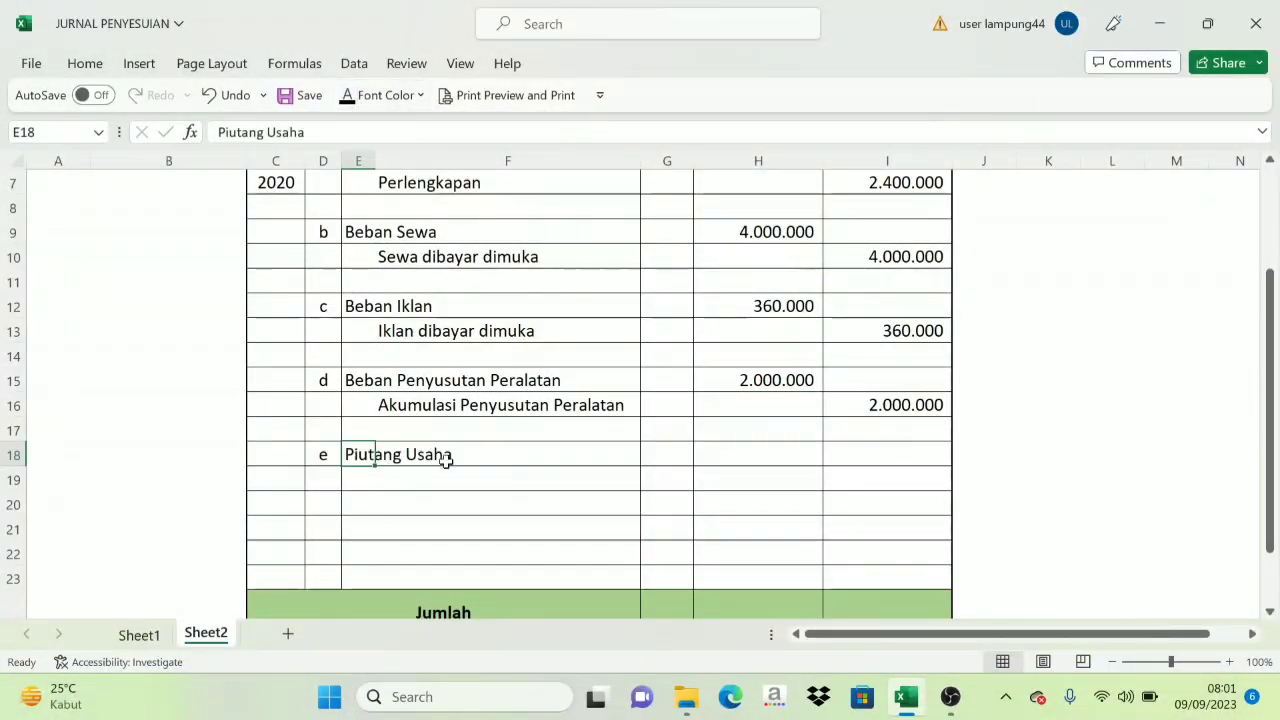
click(392, 483)
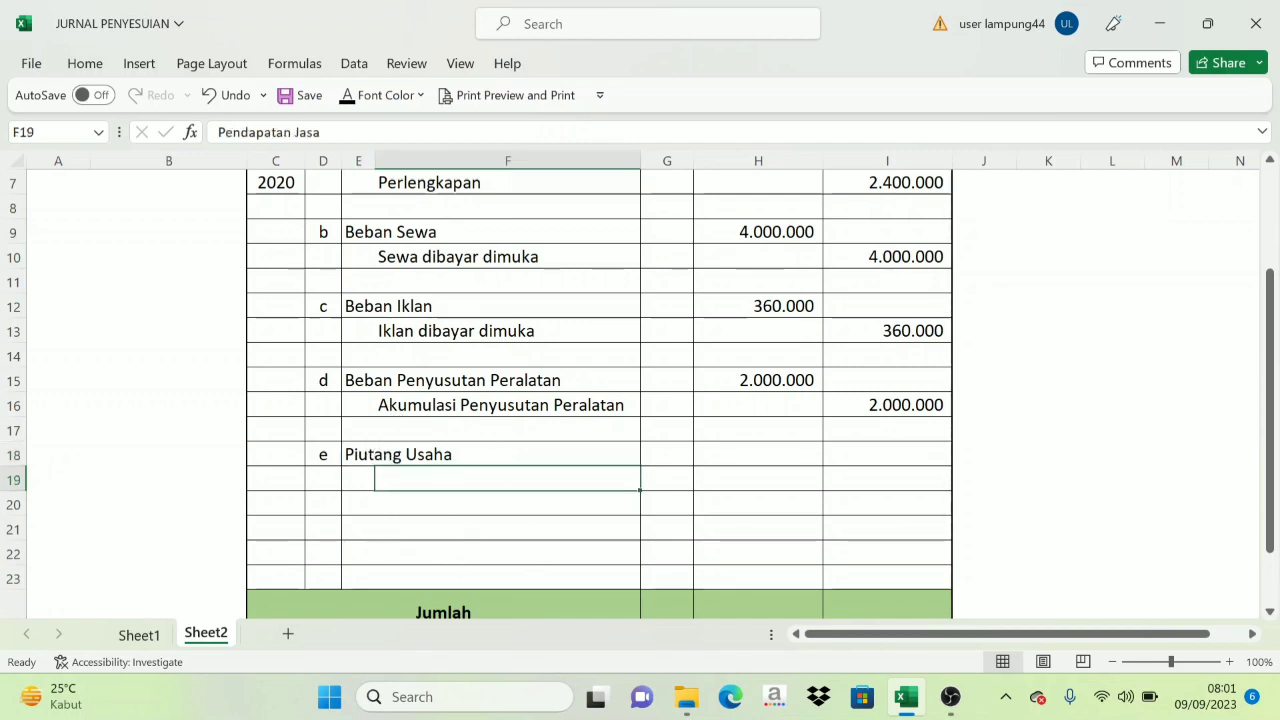
click(347, 95)
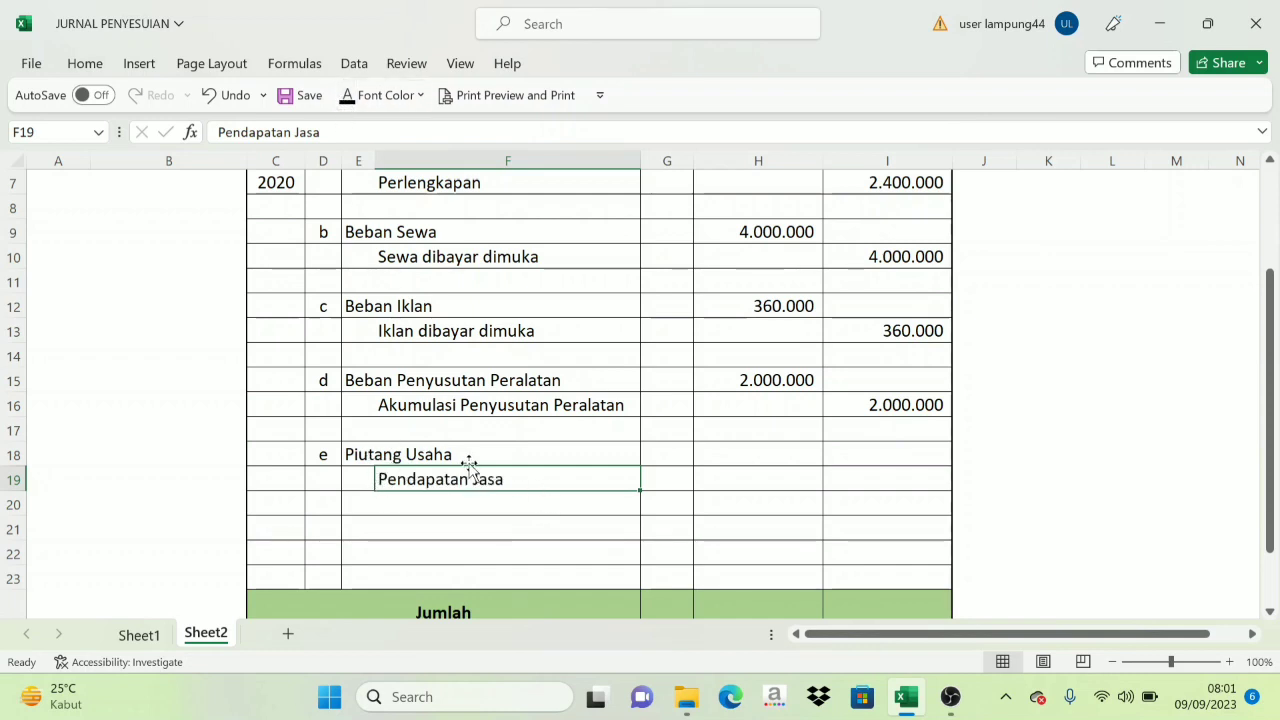
Step: Apply the black font colour to the 1.500.000 debit and credit amounts of entry e in H18:I19
drag(740, 443, 849, 469)
click(350, 97)
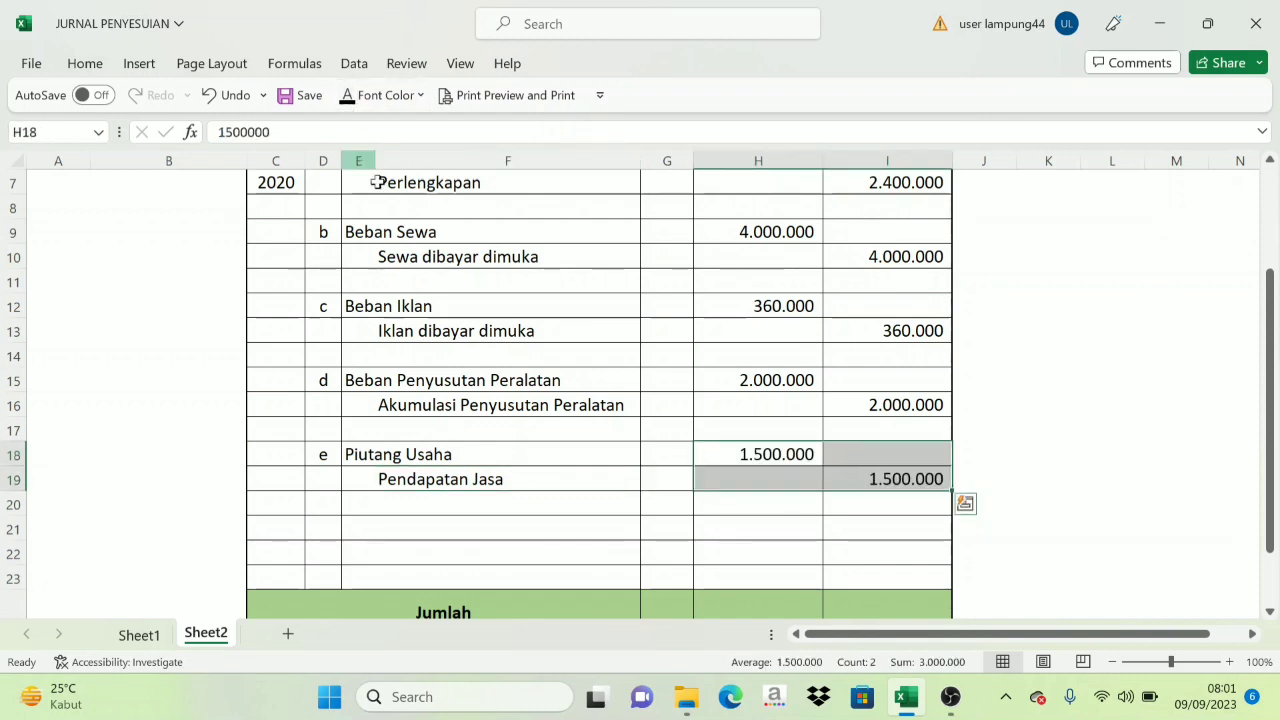
click(780, 455)
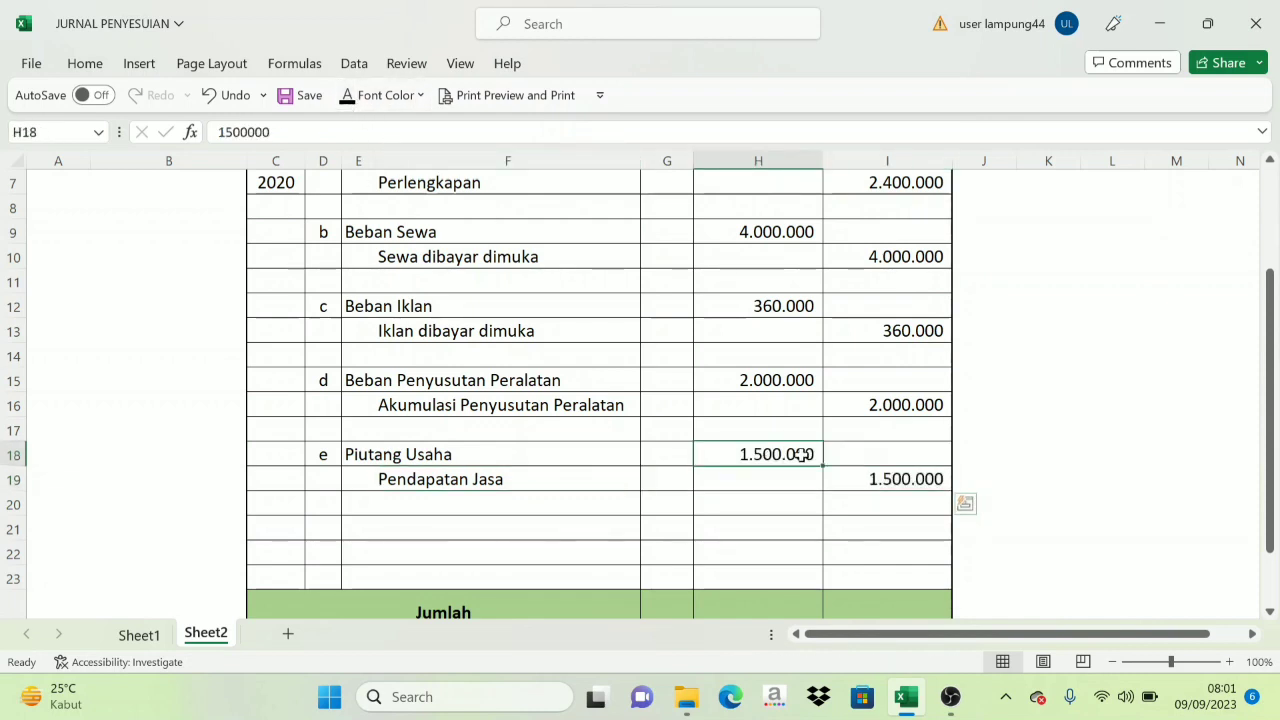
key(Up)
key(Right)
Step: Check note f on Sheet1 and apply the black font colour to label f and the accounts Beban Gaji and Utang Gaji in D21:F22 on Sheet2
click(145, 635)
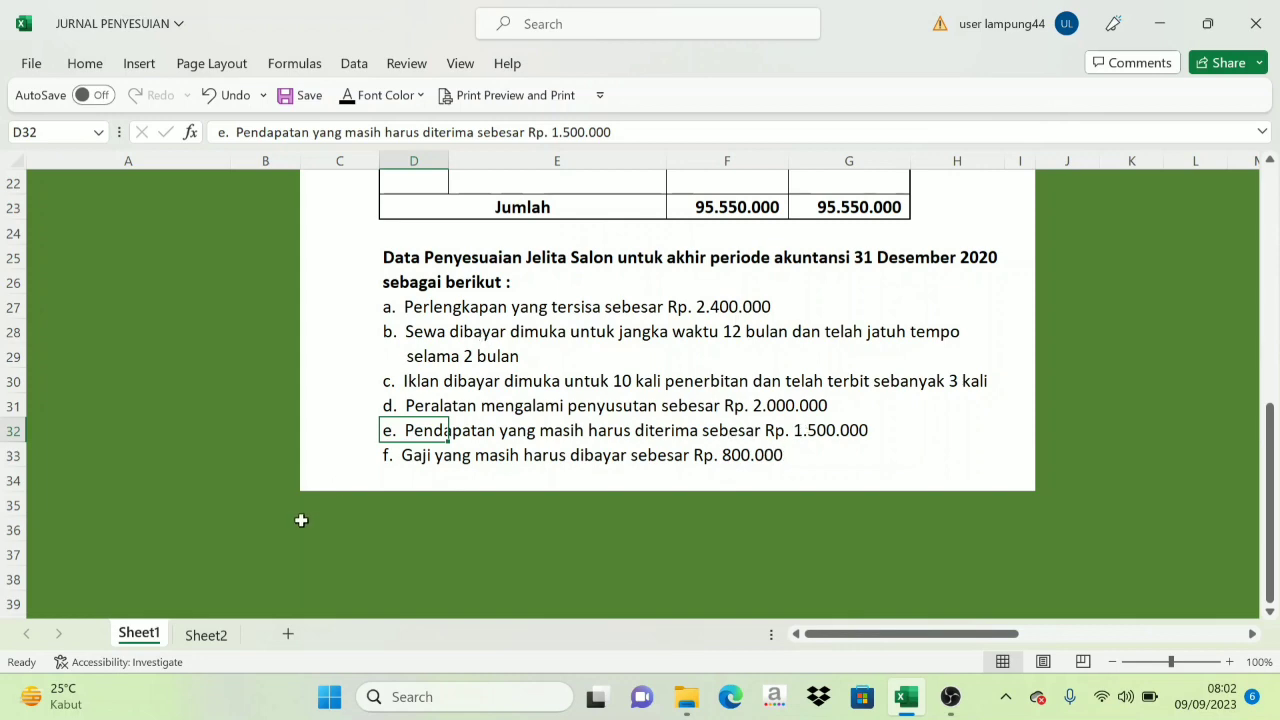
click(216, 634)
click(332, 524)
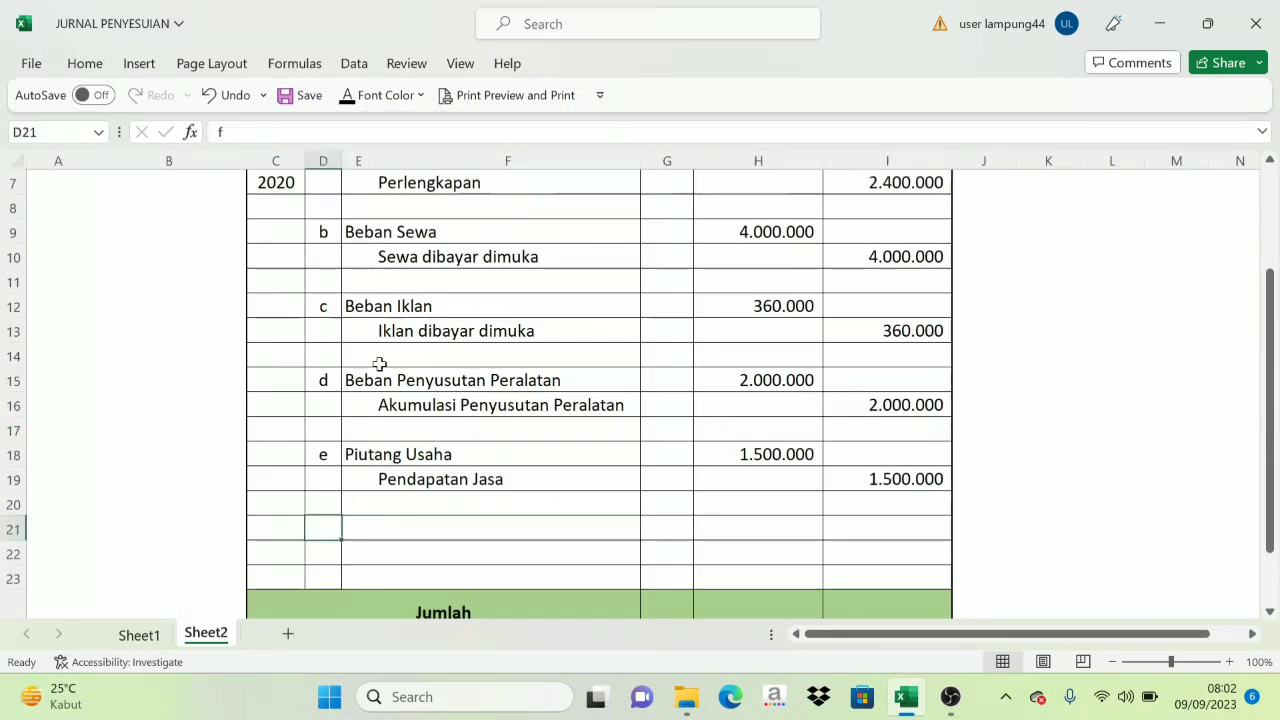
click(347, 95)
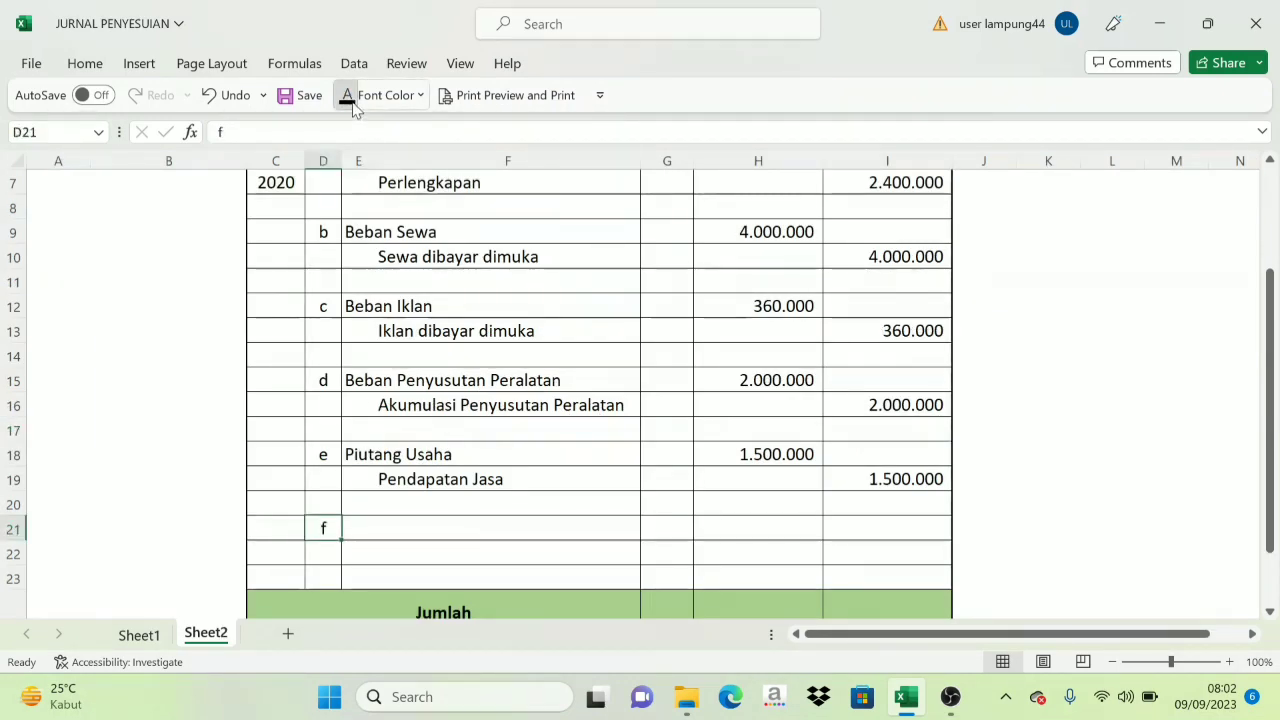
click(360, 532)
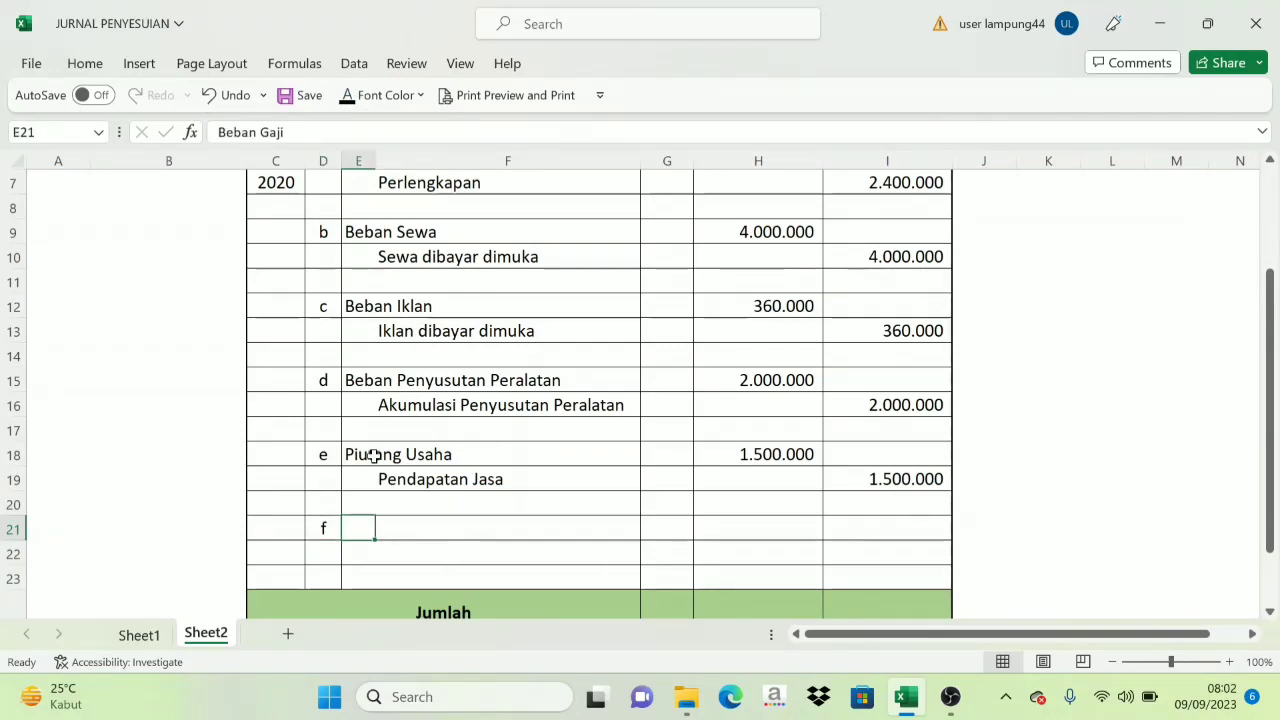
click(347, 97)
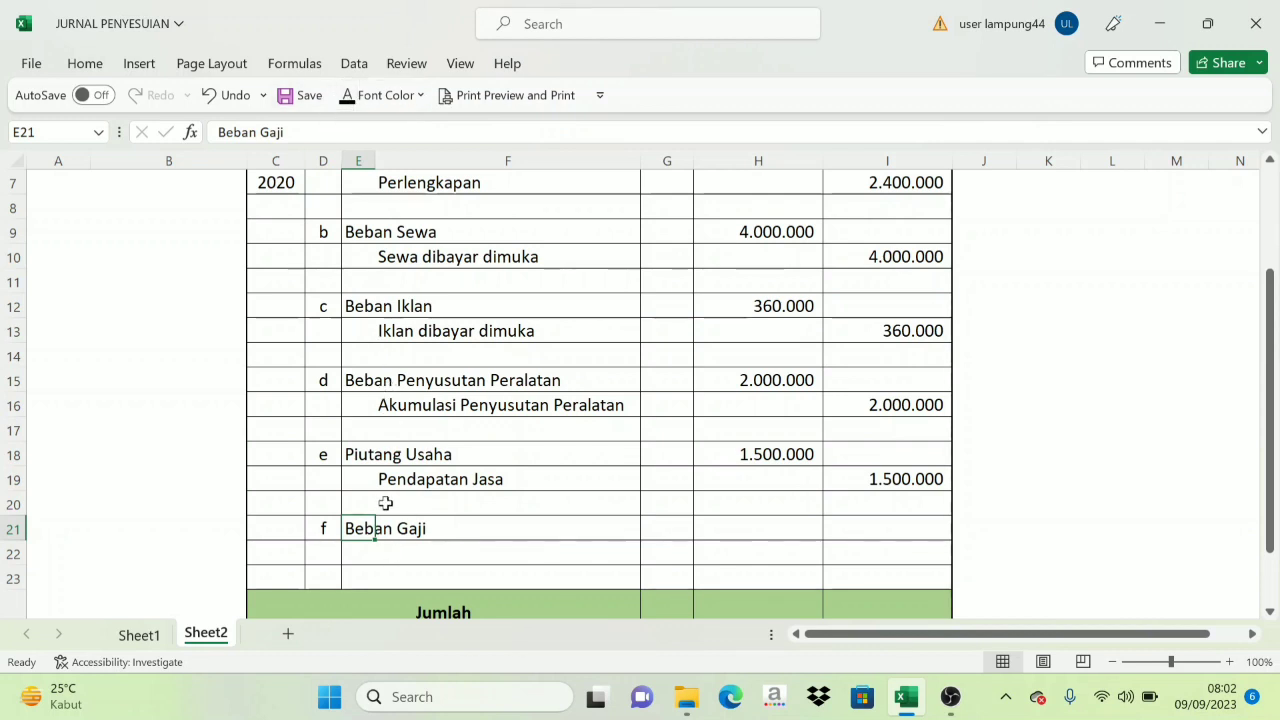
click(390, 553)
click(346, 100)
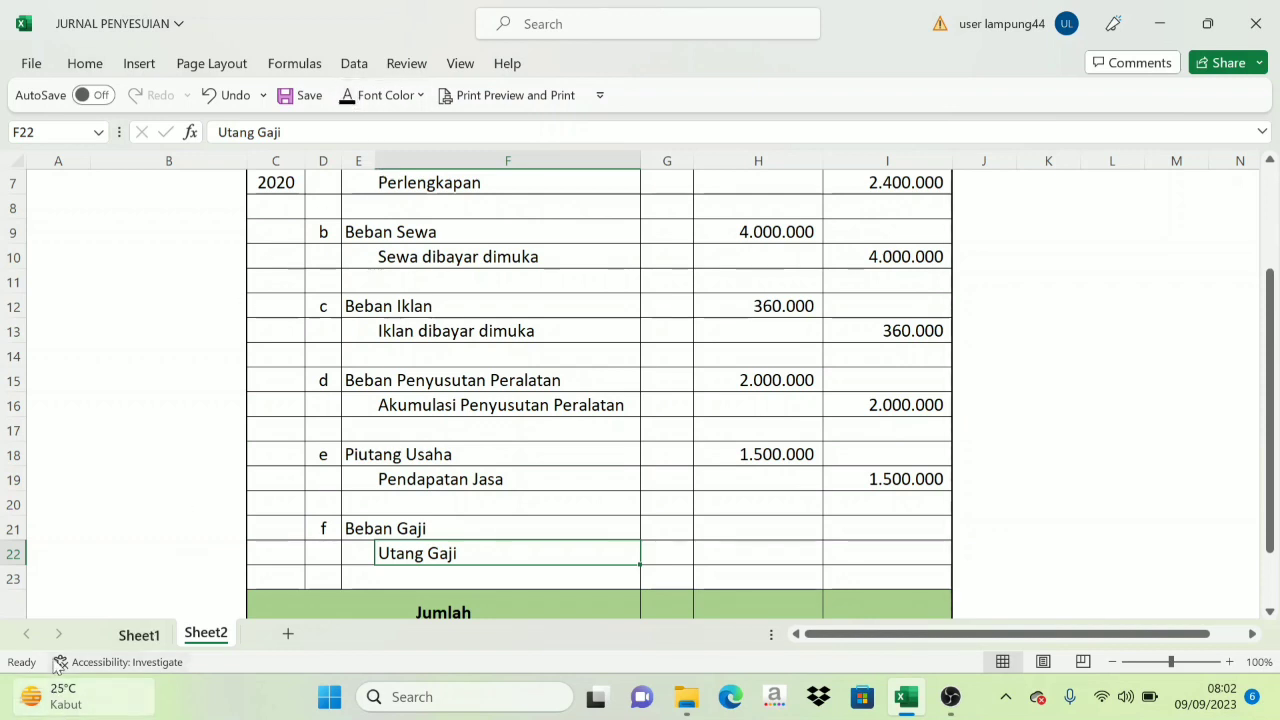
Step: Check note f on Sheet1 and apply the black font colour to entry f's 800.000 debit and credit amounts in H21:I22 on Sheet2
click(145, 636)
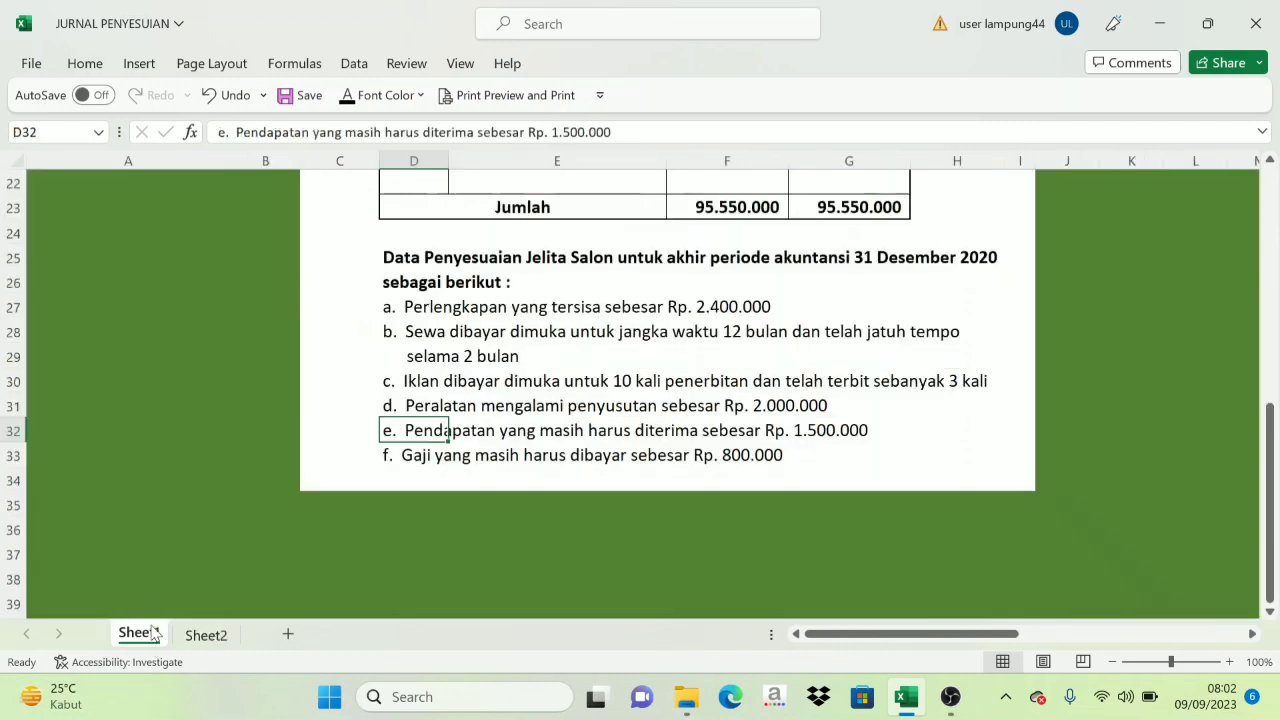
click(206, 635)
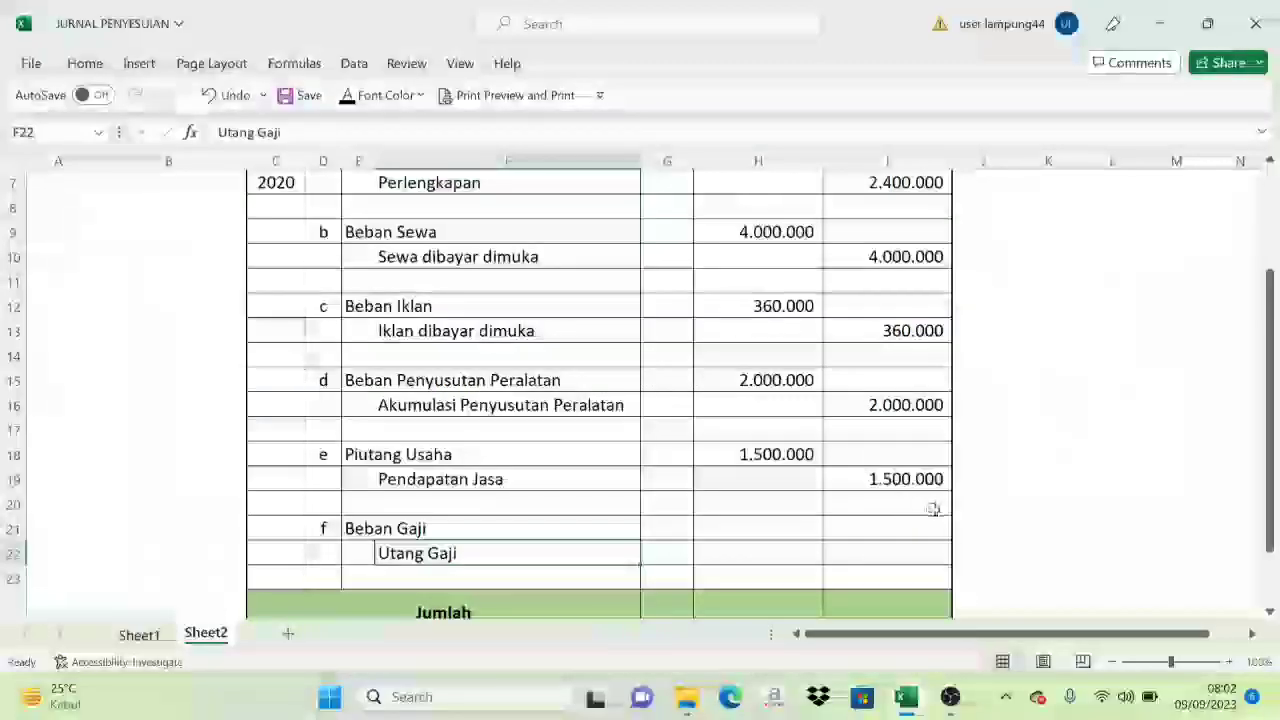
drag(871, 531, 769, 537)
text(800.000	 	800.000)
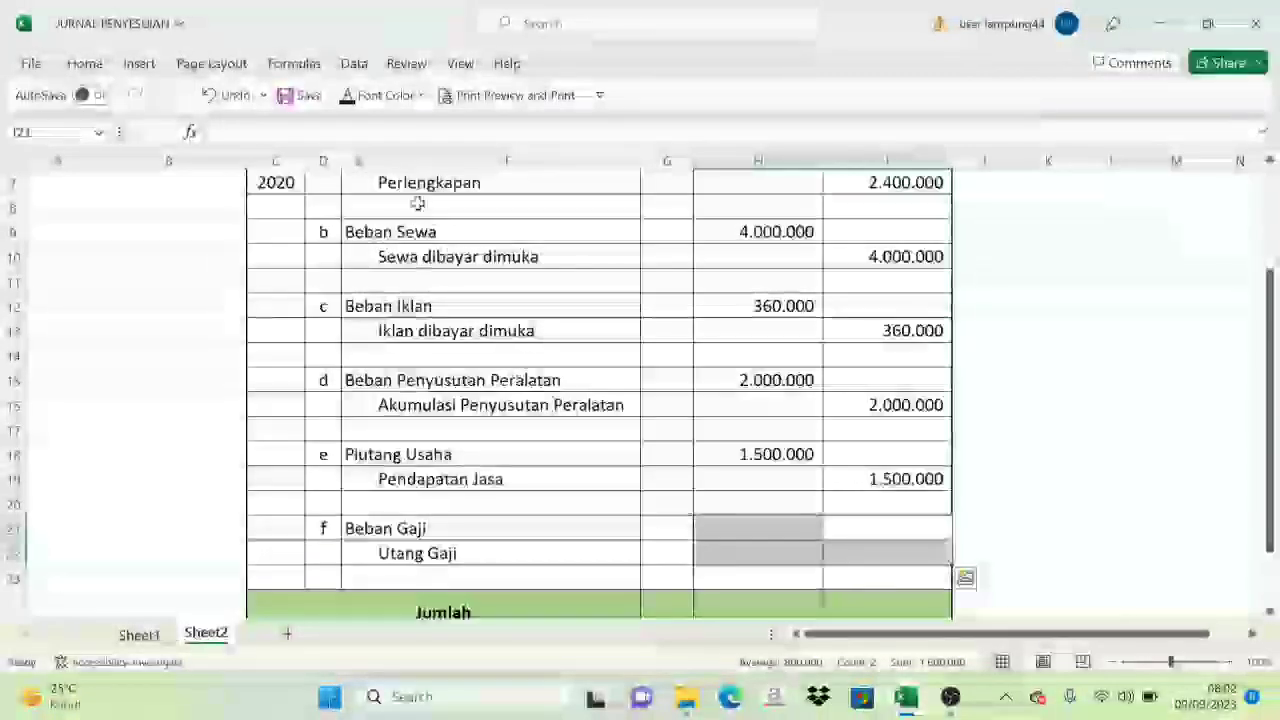
scroll(804, 504, down, 2)
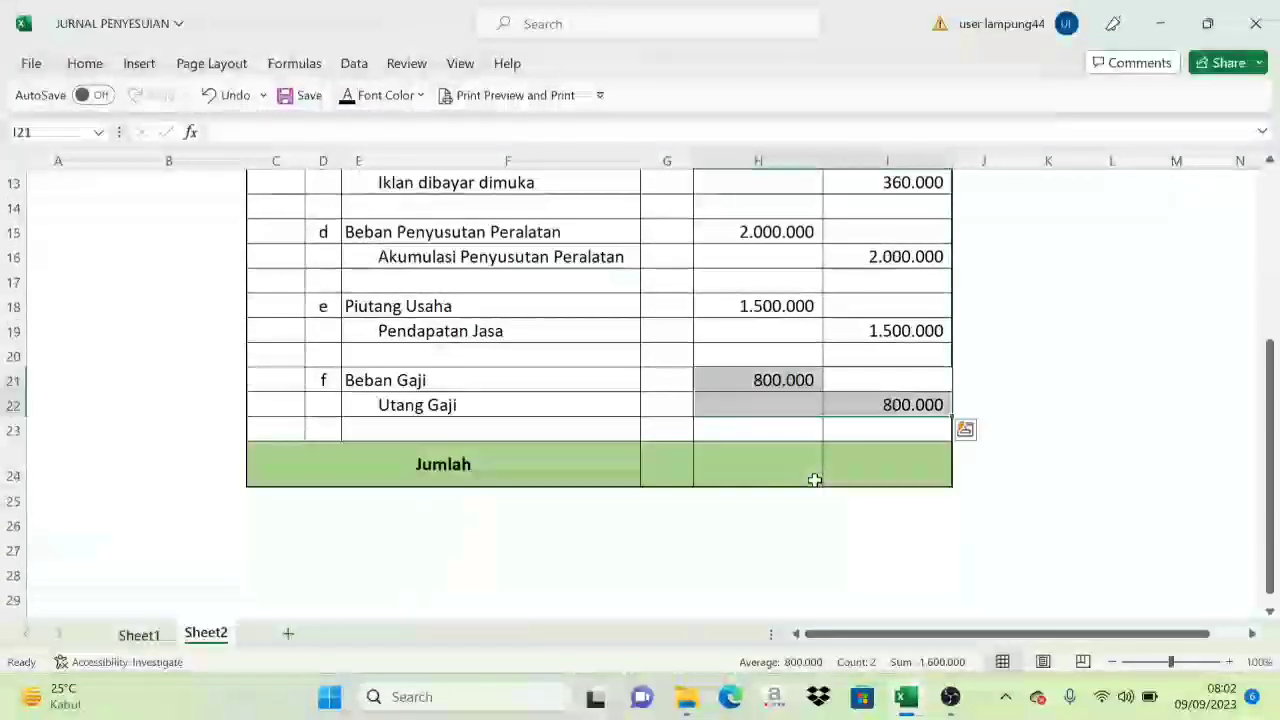
click(974, 357)
click(780, 466)
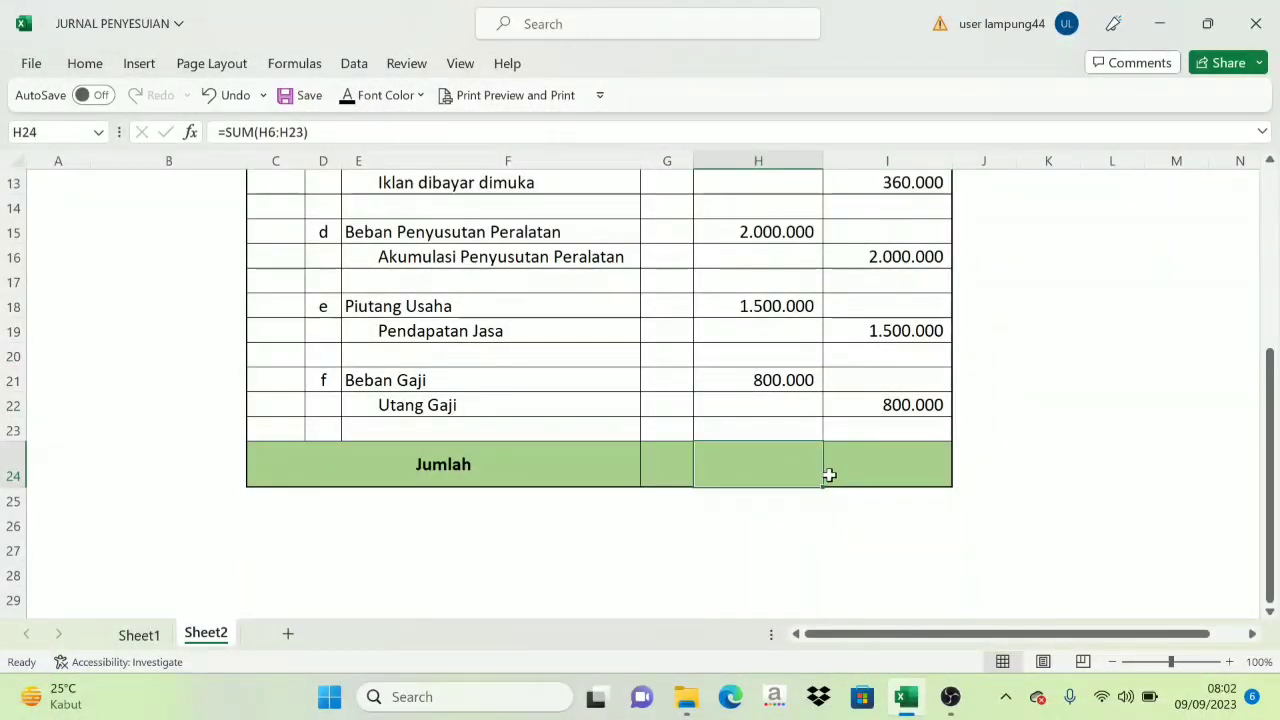
Step: Review the unadjusted trial balance and the adjustment notes a to f on Sheet1
scroll(826, 474, up, 2)
click(141, 636)
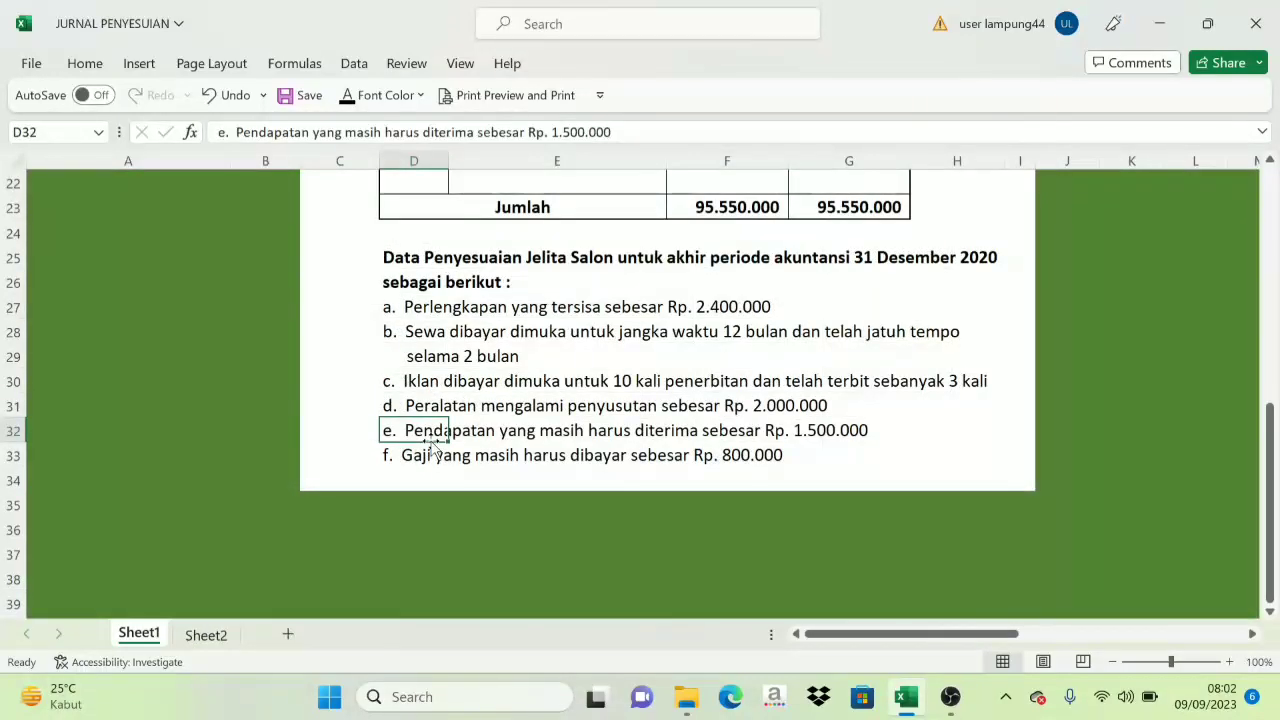
scroll(428, 446, up, 1)
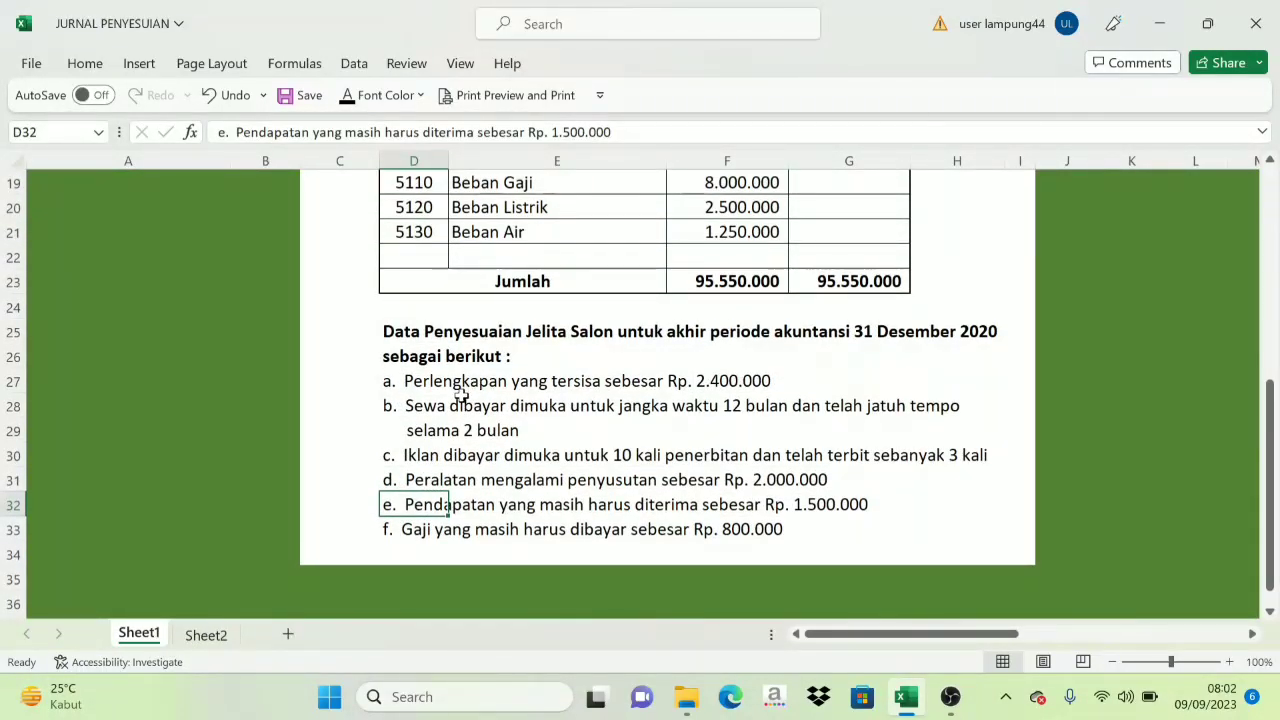
scroll(461, 393, up, 6)
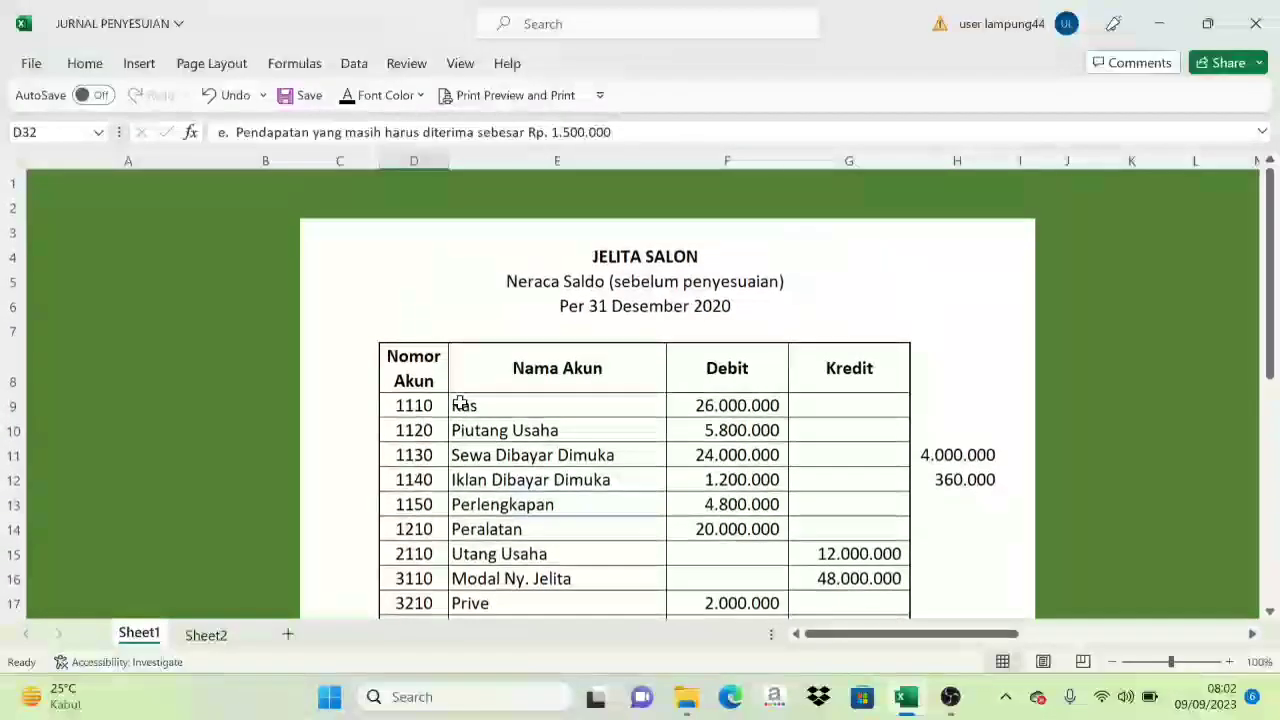
scroll(457, 404, down, 2)
scroll(457, 404, up, 2)
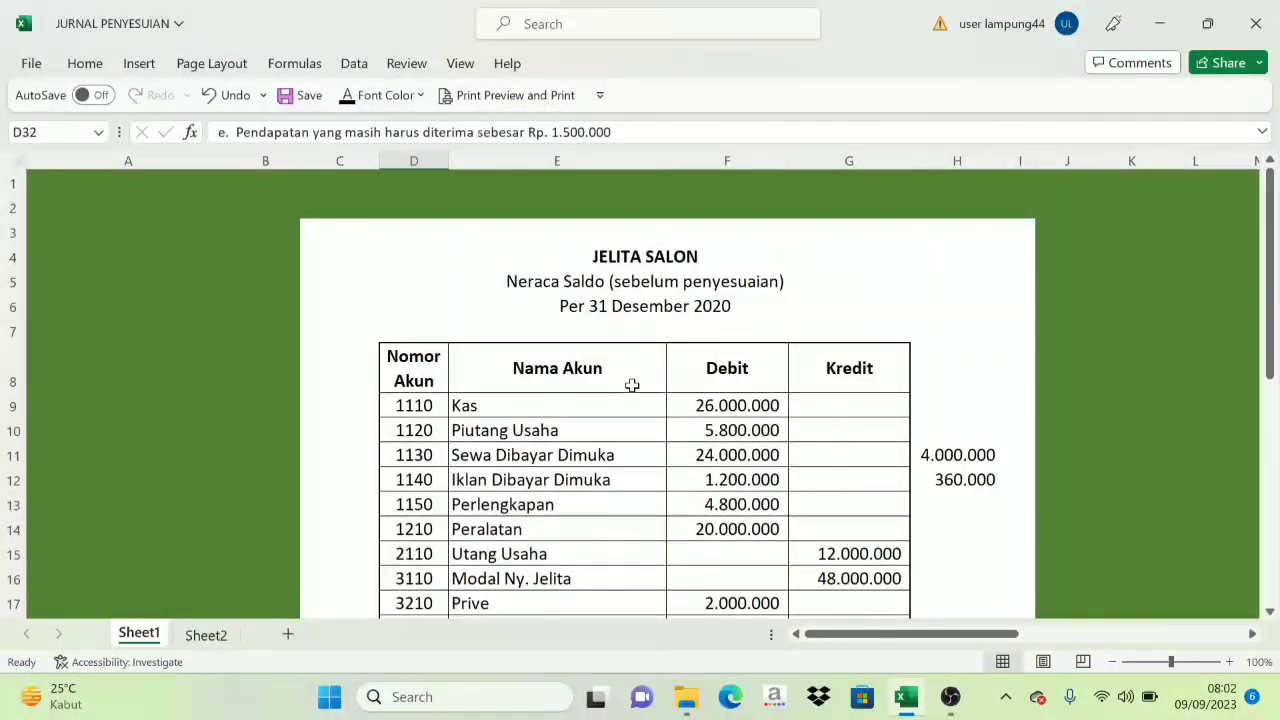
scroll(545, 406, down, 5)
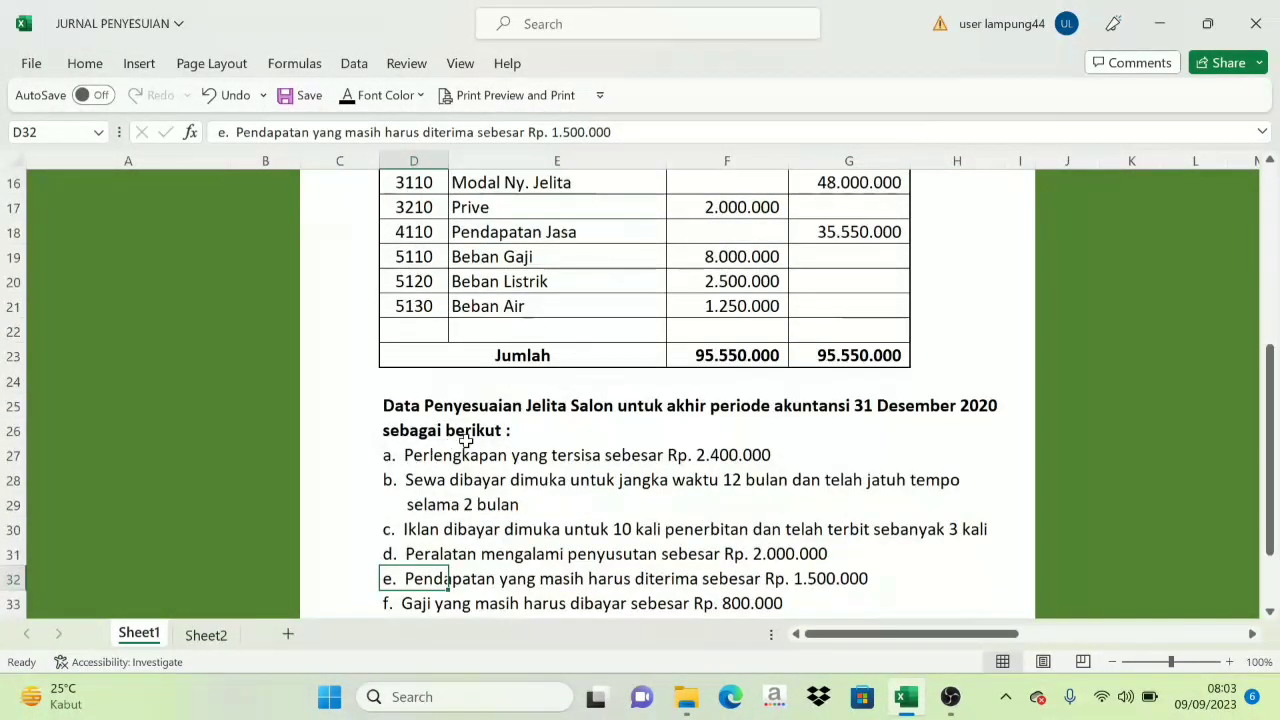
scroll(494, 491, down, 2)
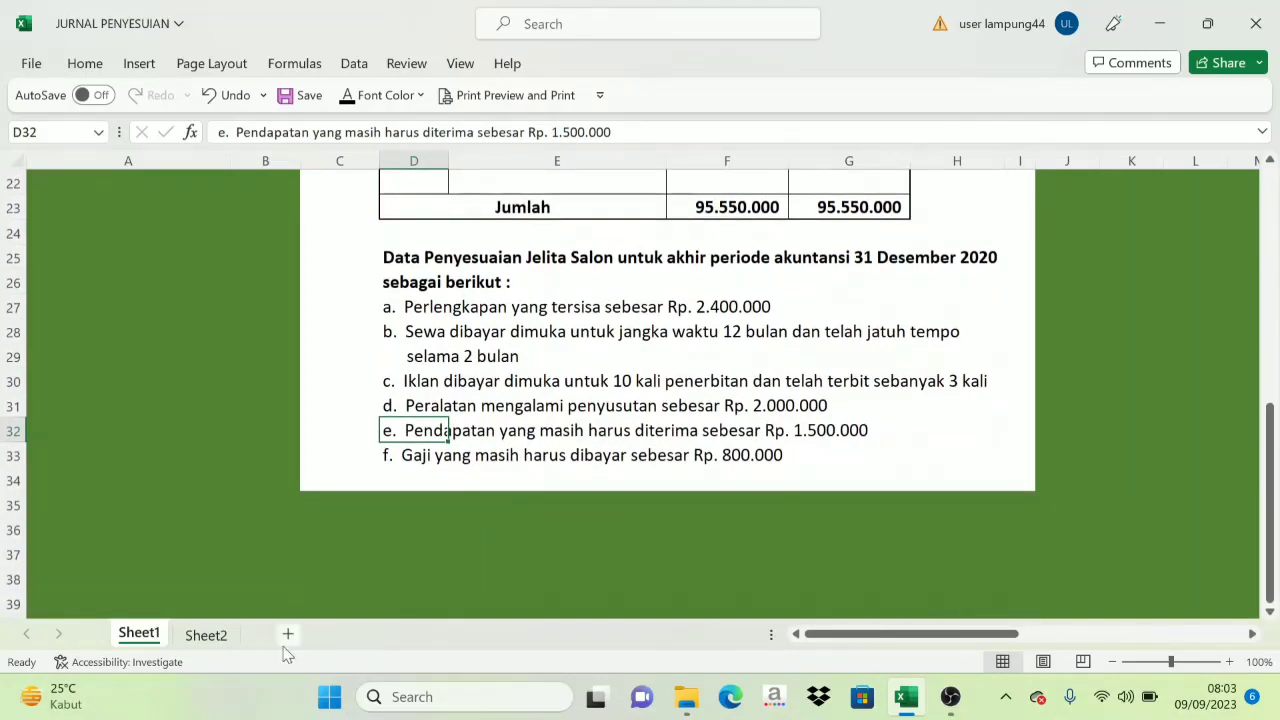
Step: Review adjusting entries a to f on Sheet2, from the journal heading down to the Jumlah row
click(206, 634)
scroll(537, 446, up, 2)
scroll(540, 450, down, 6)
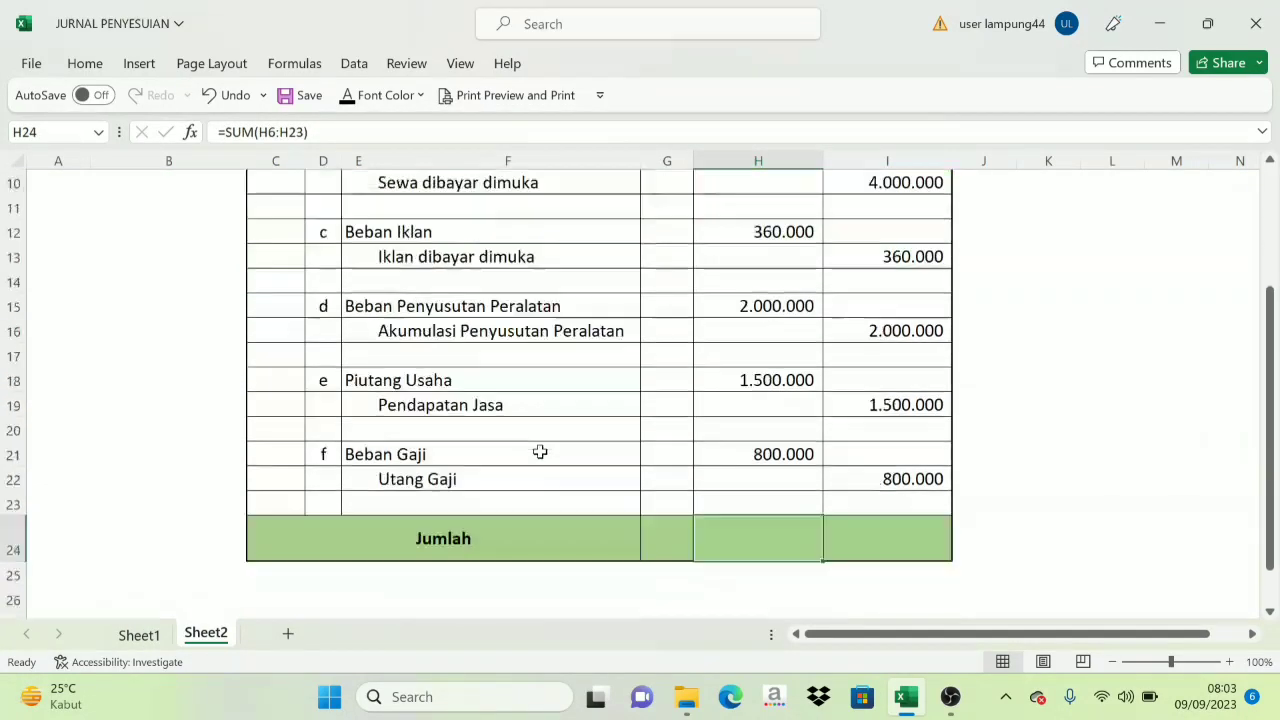
scroll(544, 452, up, 6)
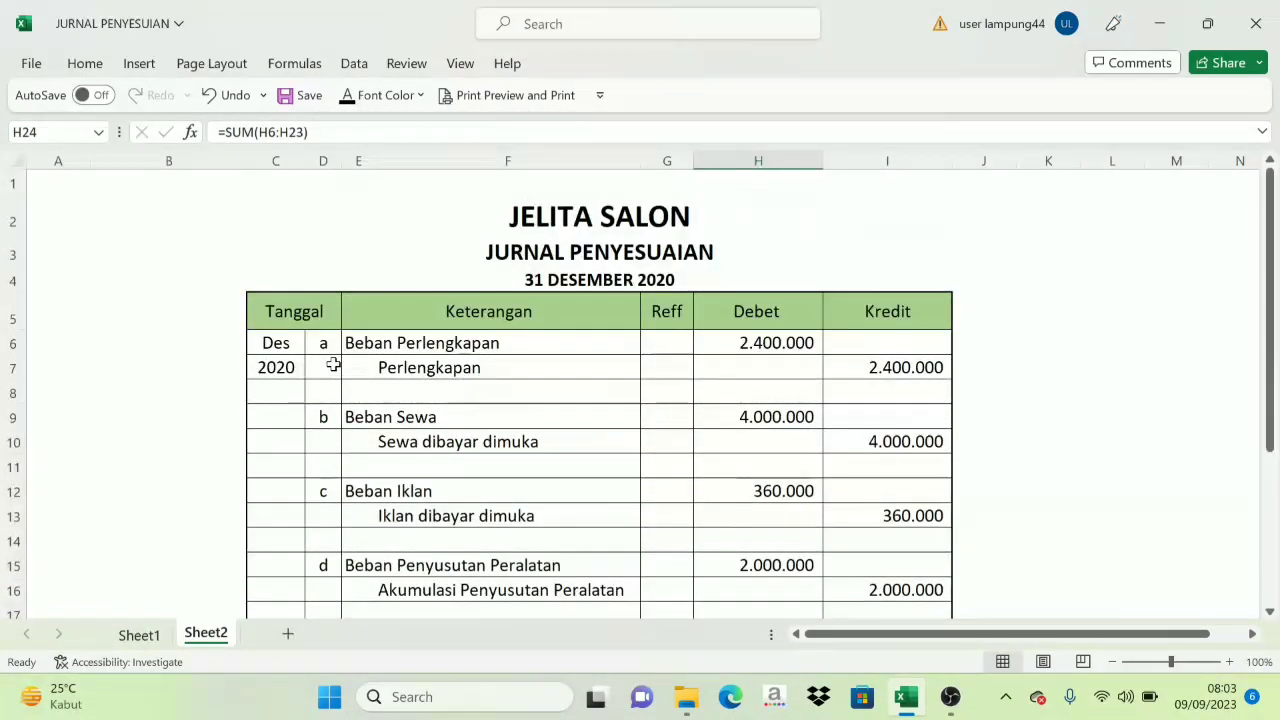
scroll(340, 447, down, 1)
scroll(340, 447, down, 2)
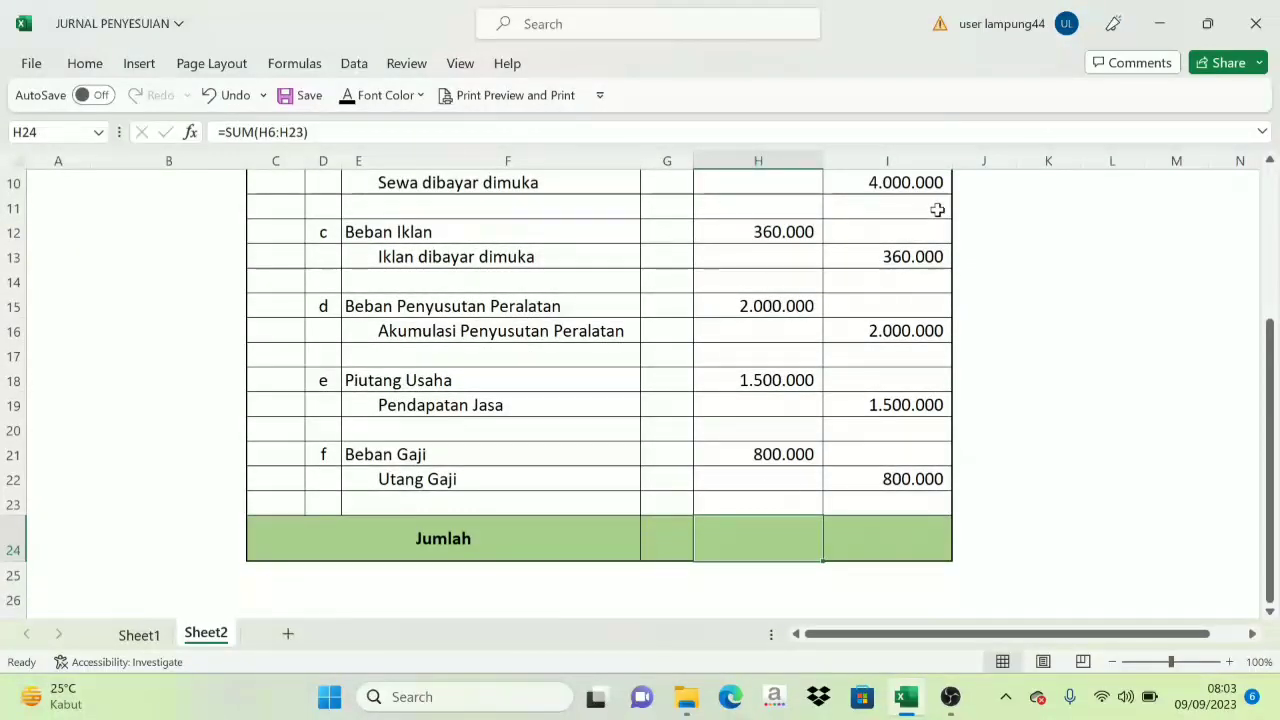
scroll(809, 291, up, 3)
scroll(800, 330, down, 3)
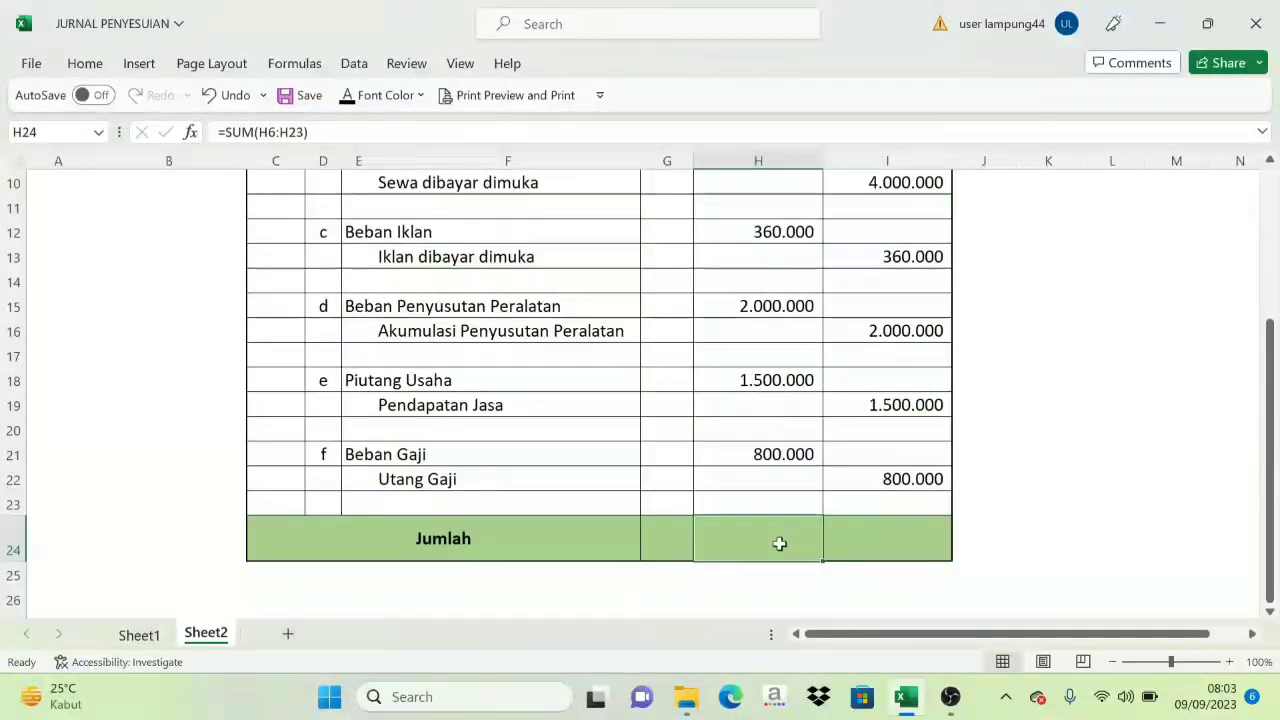
Step: Apply the black font colour to the debit and credit totals of the Jumlah row in H24:I24
drag(765, 543, 849, 535)
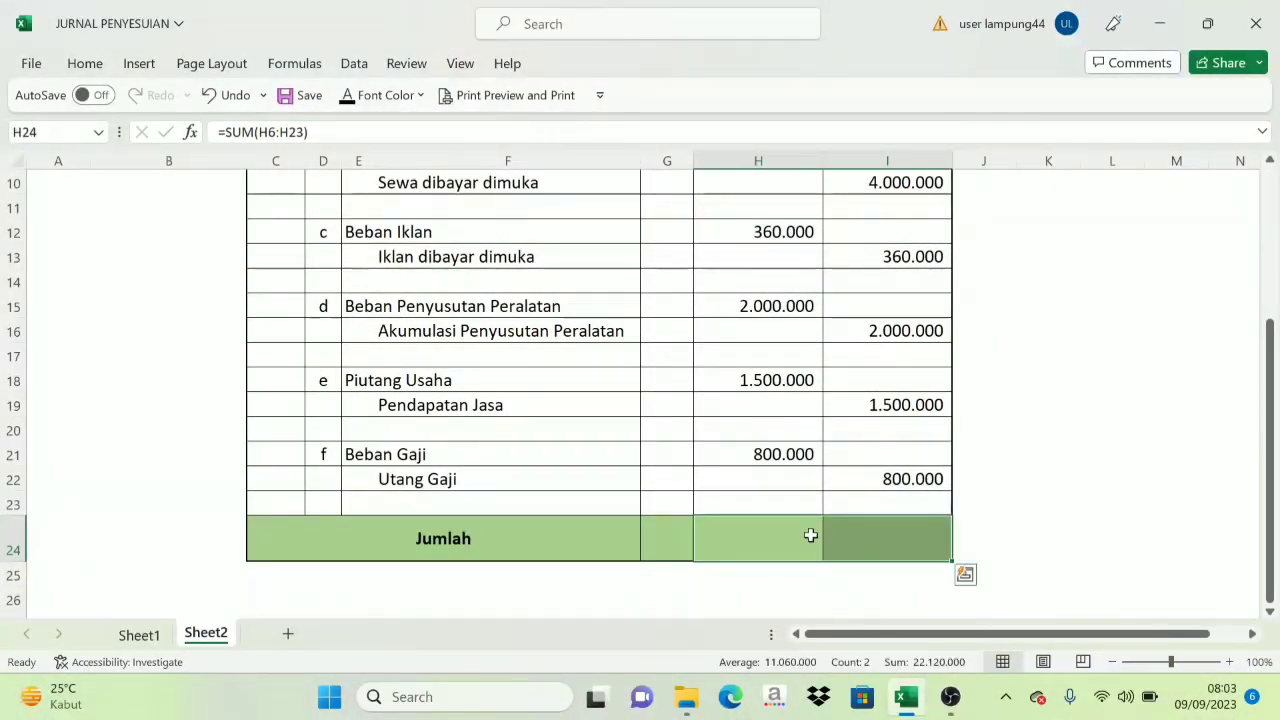
scroll(803, 339, up, 2)
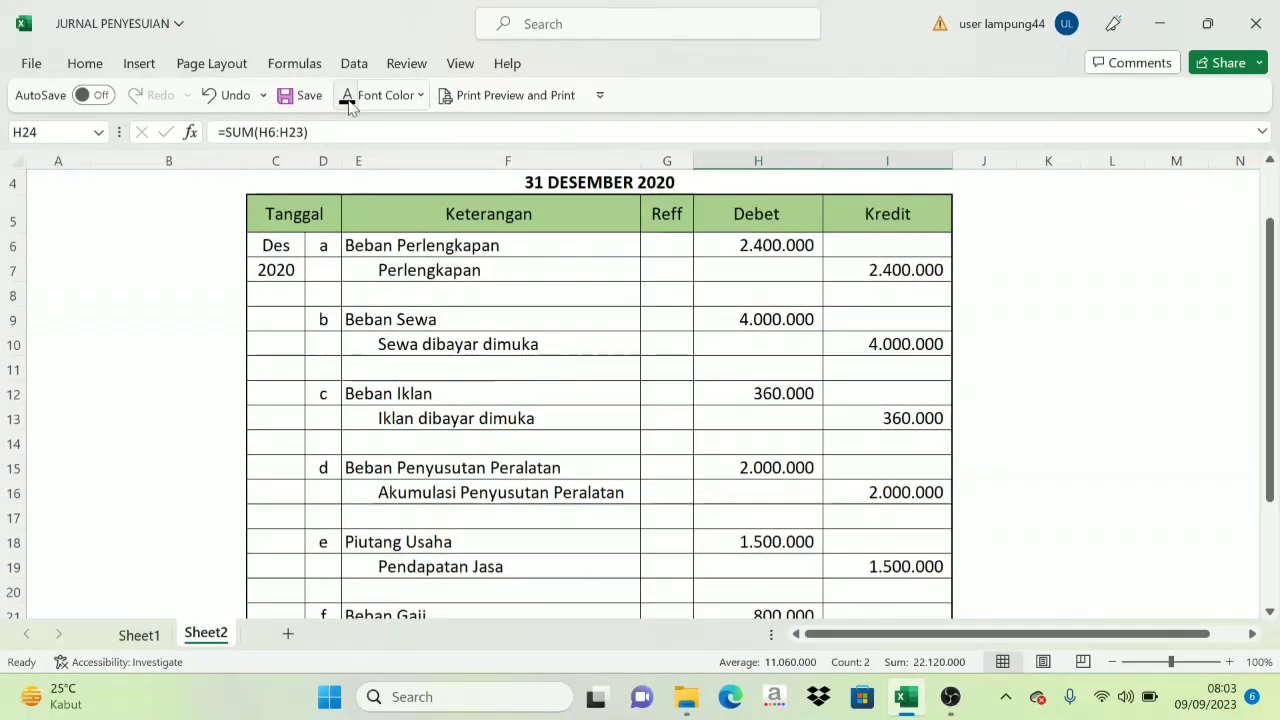
scroll(691, 354, down, 4)
click(815, 499)
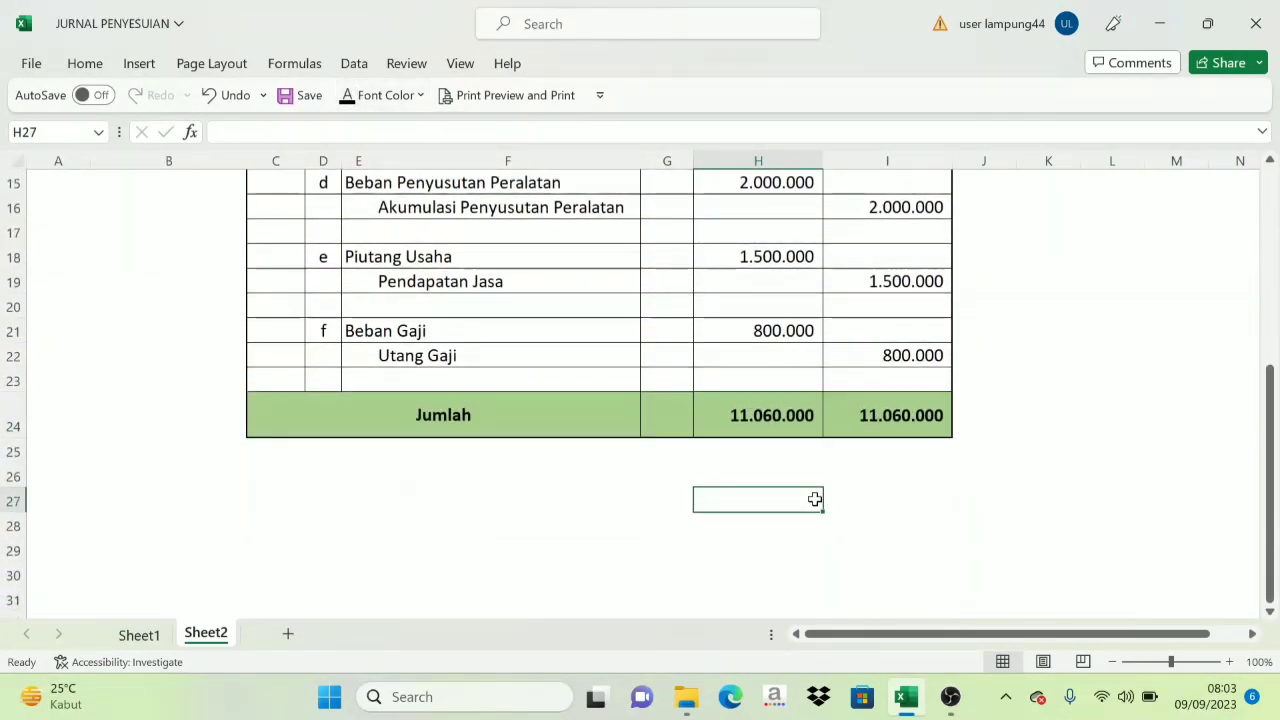
Step: Compare the debit total in H24 with the credit total in I24 and look over the journal up to its heading
click(795, 414)
click(890, 410)
click(775, 424)
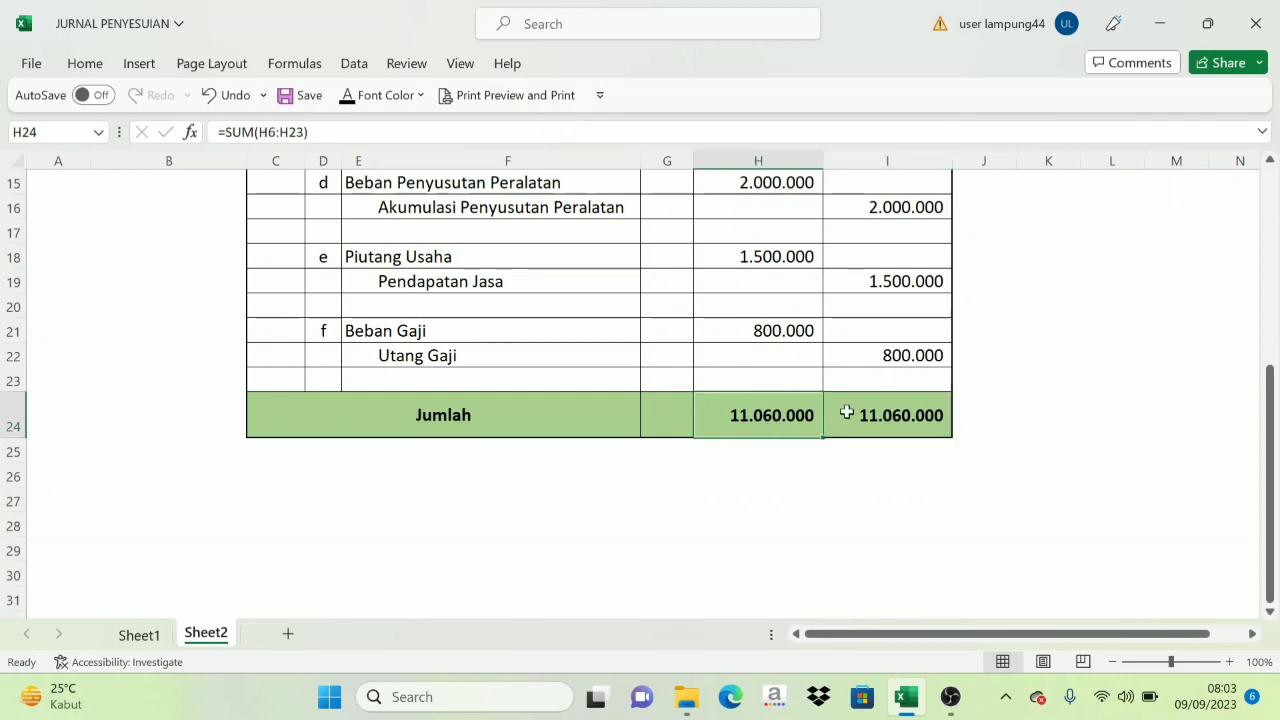
click(852, 410)
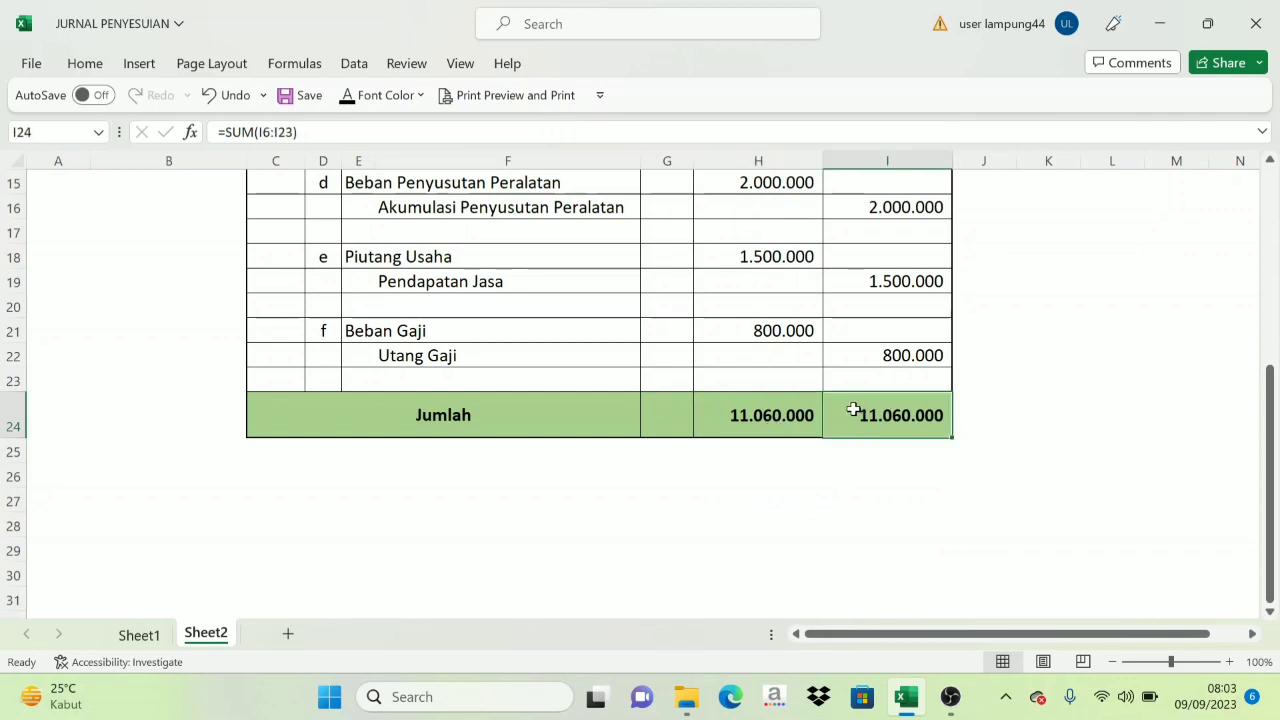
click(775, 424)
click(906, 408)
click(742, 428)
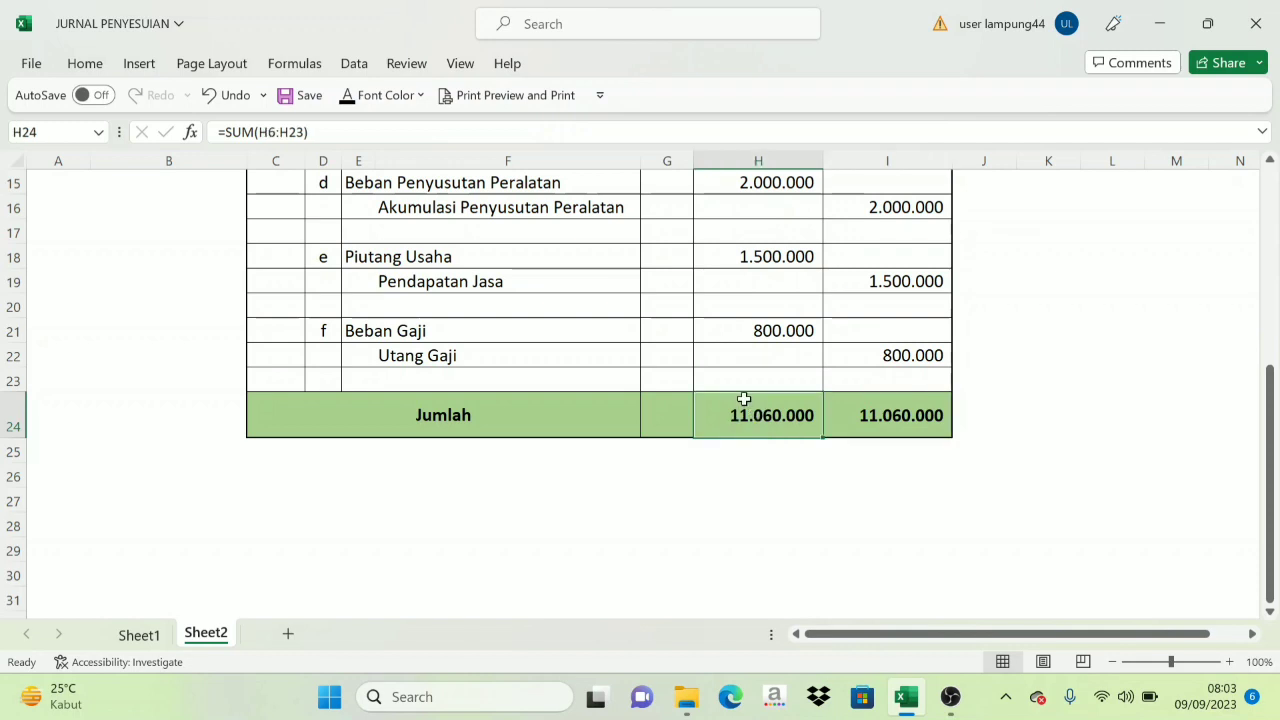
click(925, 420)
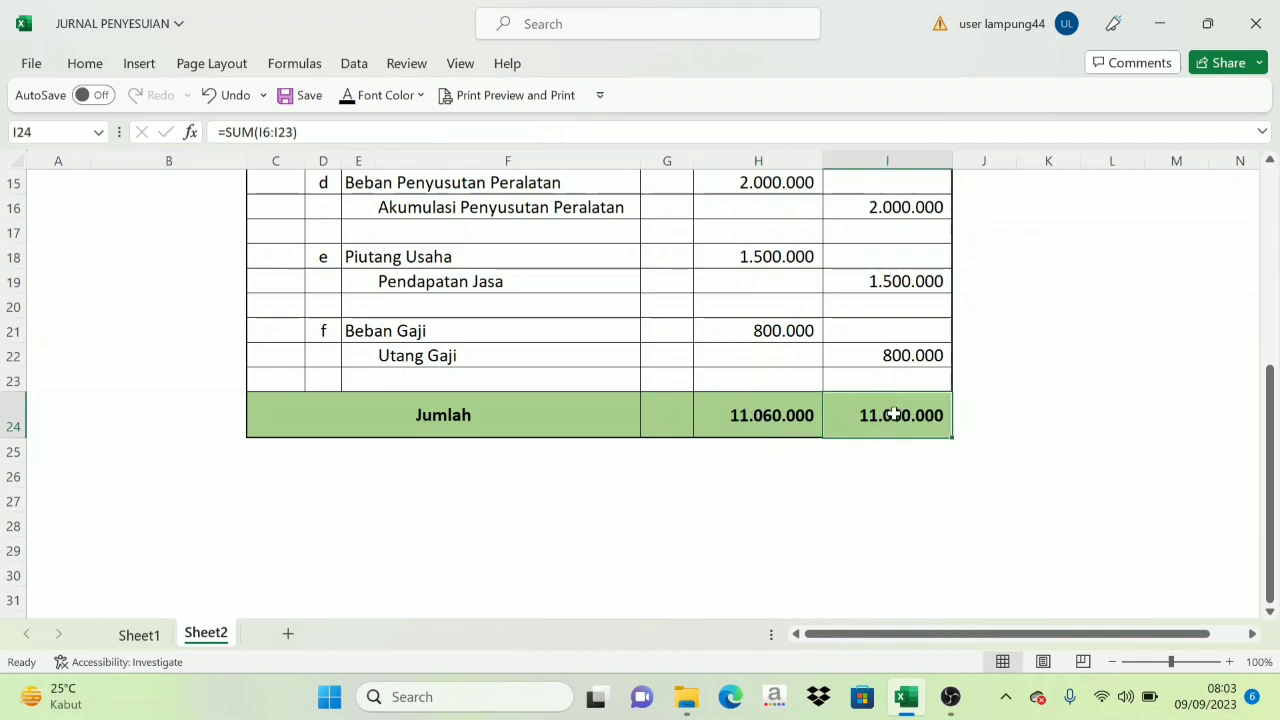
key(Left)
key(Right)
scroll(759, 435, up, 1)
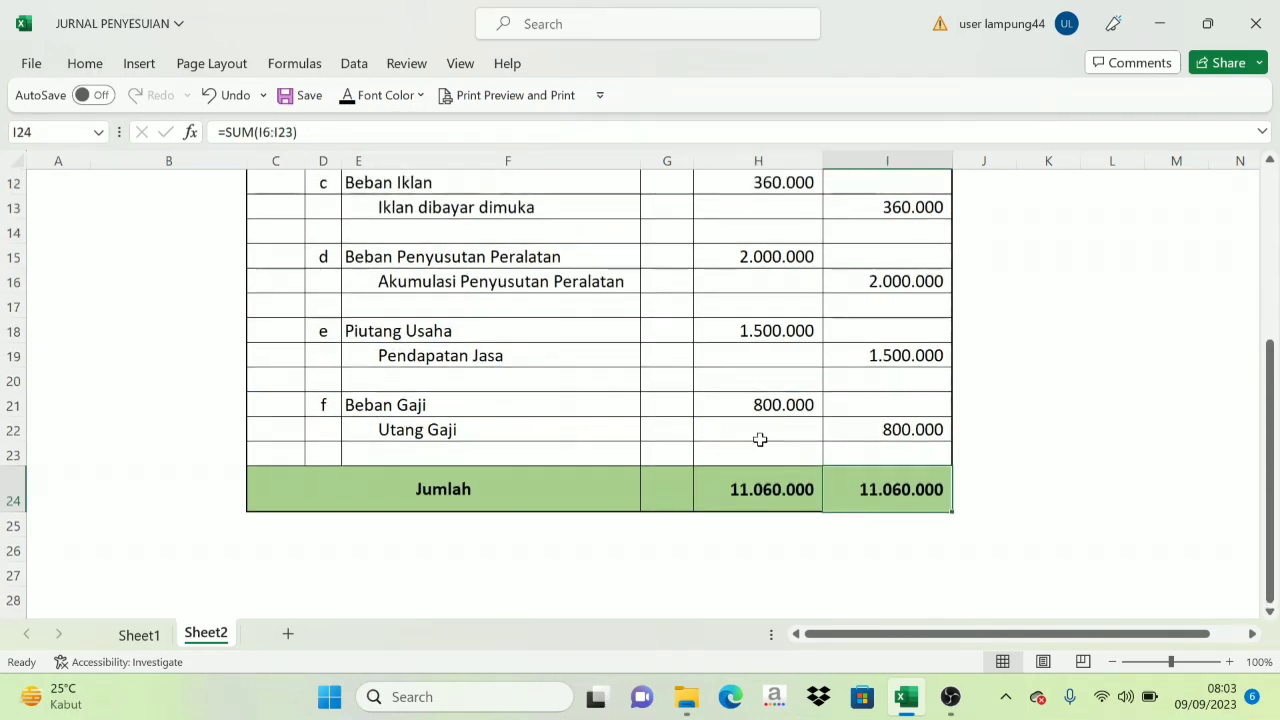
scroll(737, 403, up, 3)
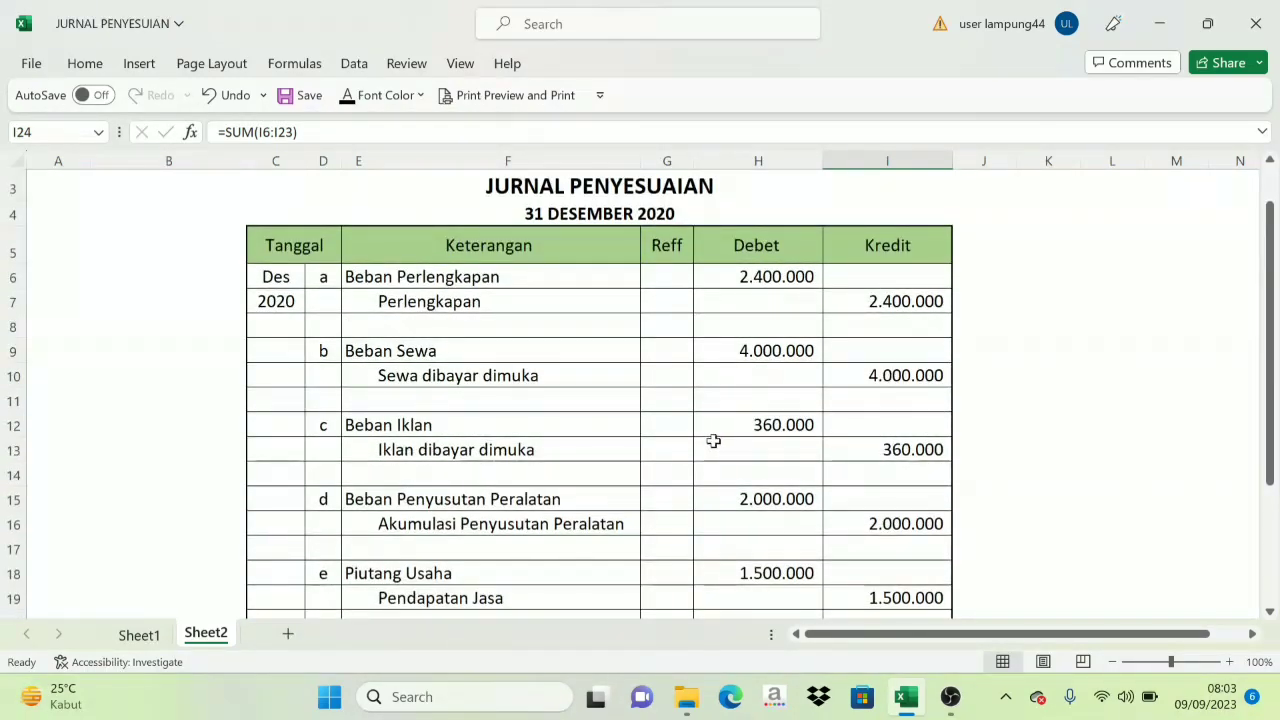
scroll(705, 440, up, 1)
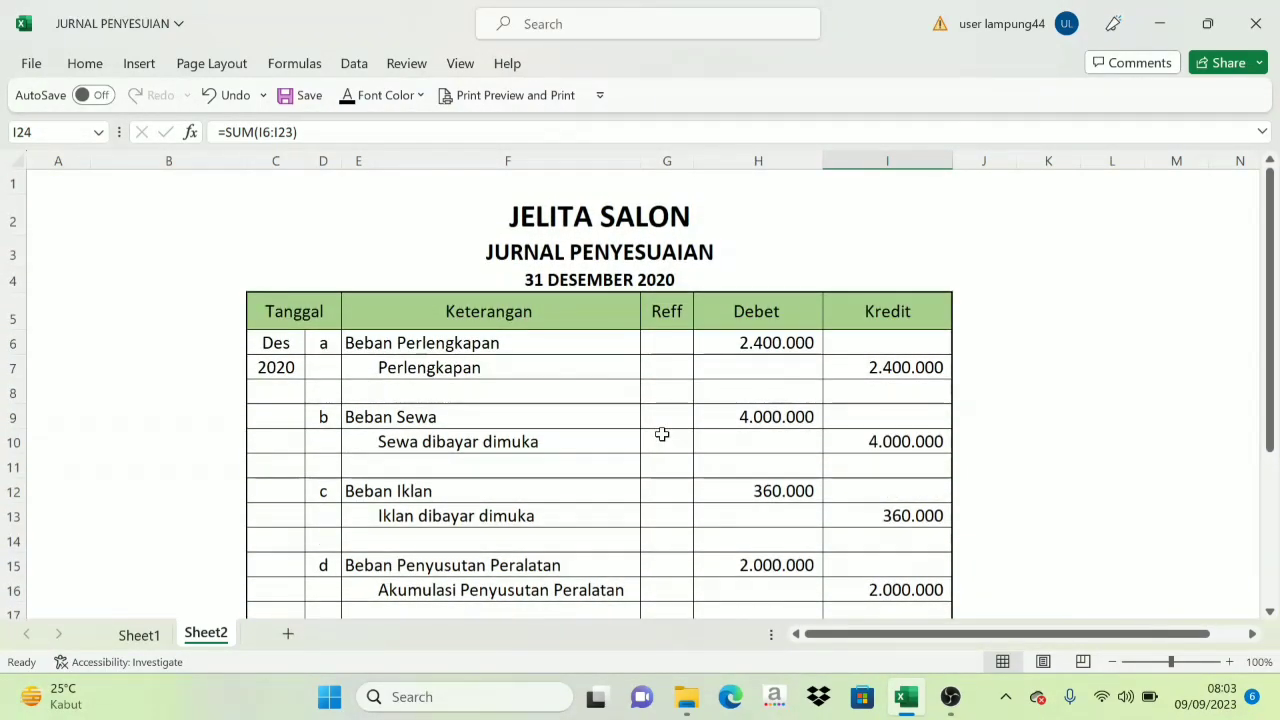